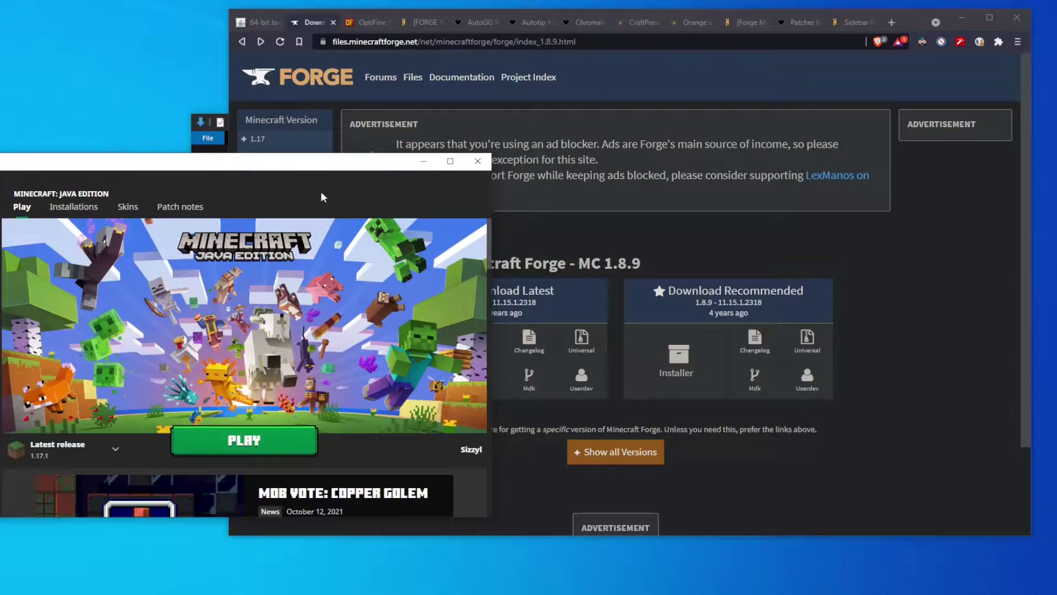
- Download 64-bit Java for Windows from java.com and install it by running jre-8u301-windows-x64.exe from the Downloads folder
{"action": "left_click", "coordinate": [261, 24]}
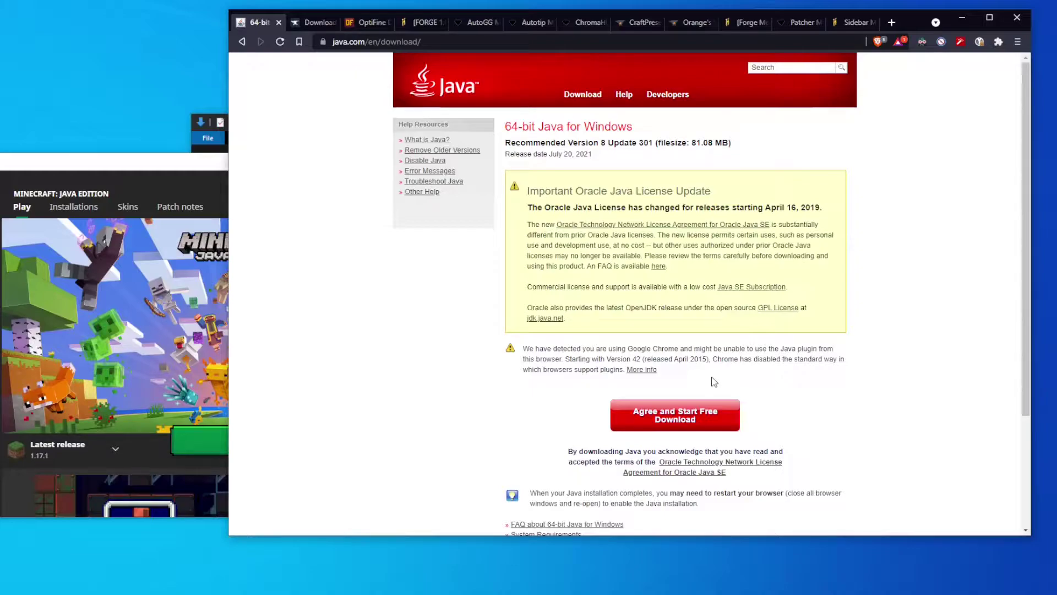
{"action": "left_click", "coordinate": [714, 421]}
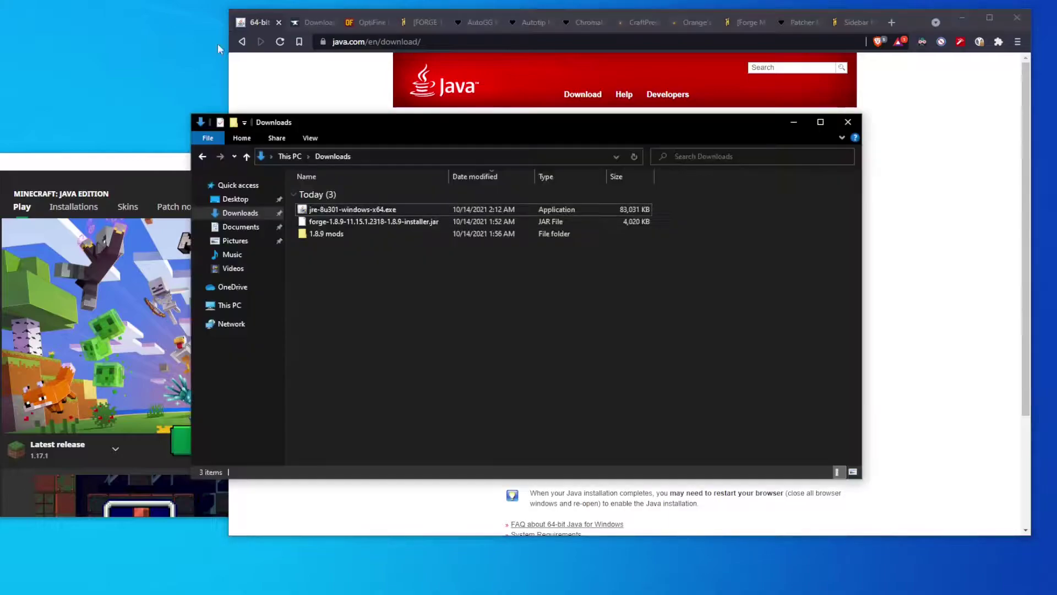
{"action": "left_click", "coordinate": [375, 210]}
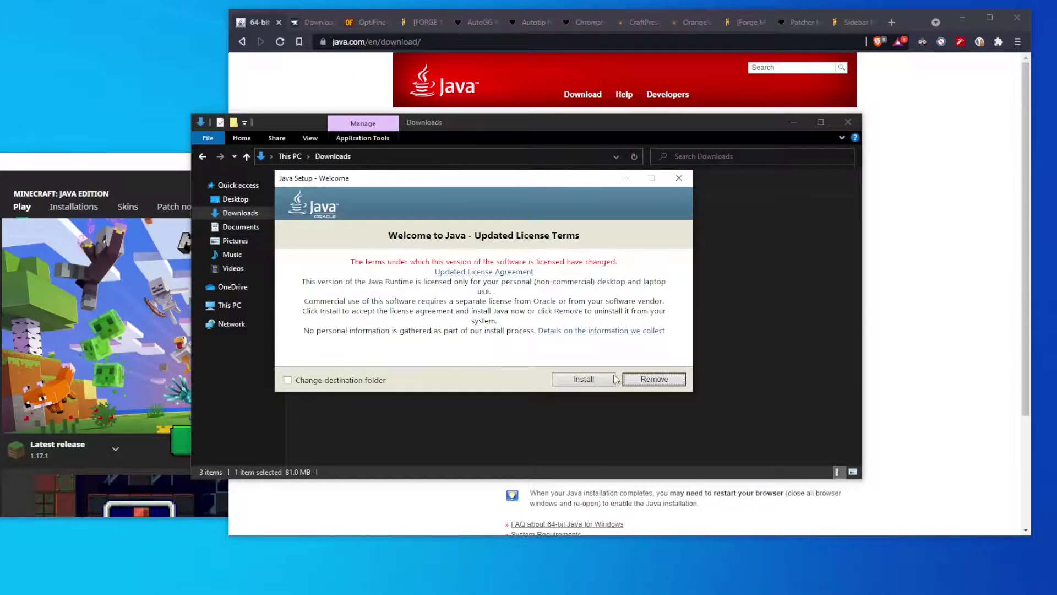
{"action": "left_click", "coordinate": [577, 383]}
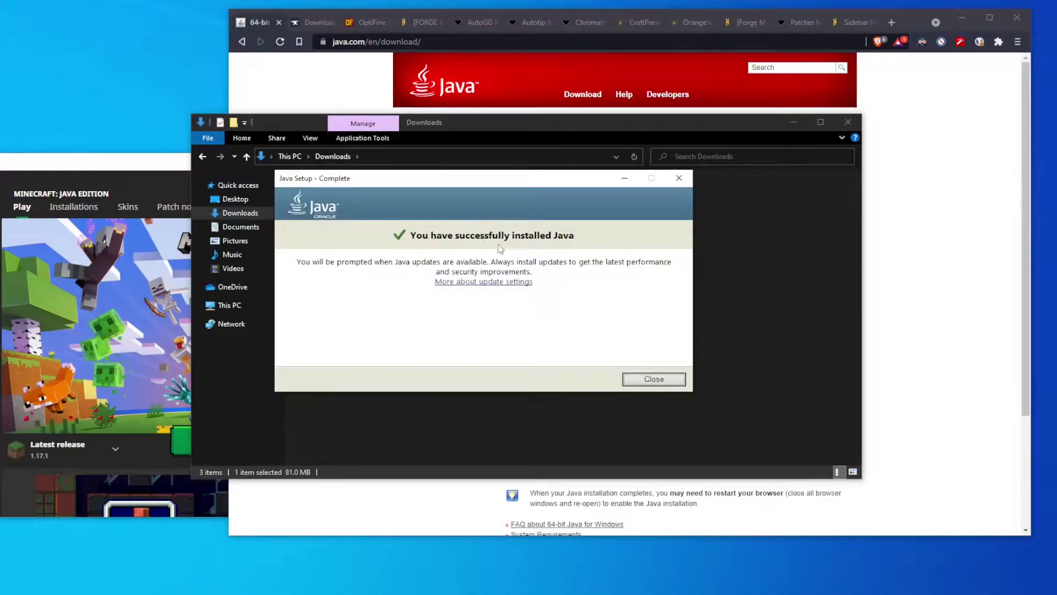
{"action": "left_click", "coordinate": [653, 379]}
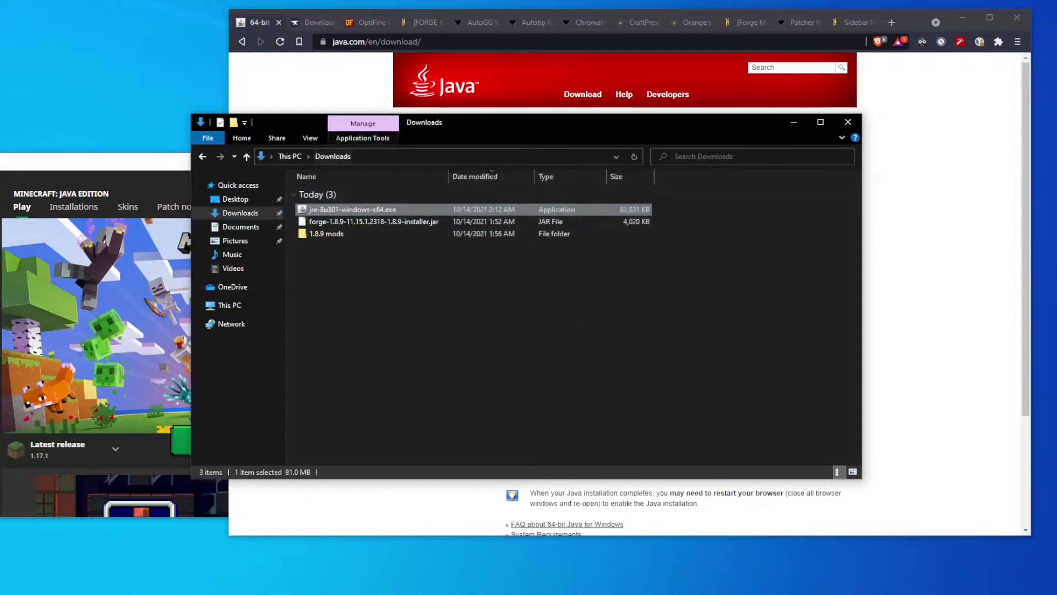
- Examine the Minecraft Forge download page for MC 1.8.9
{"action": "left_click", "coordinate": [309, 24]}
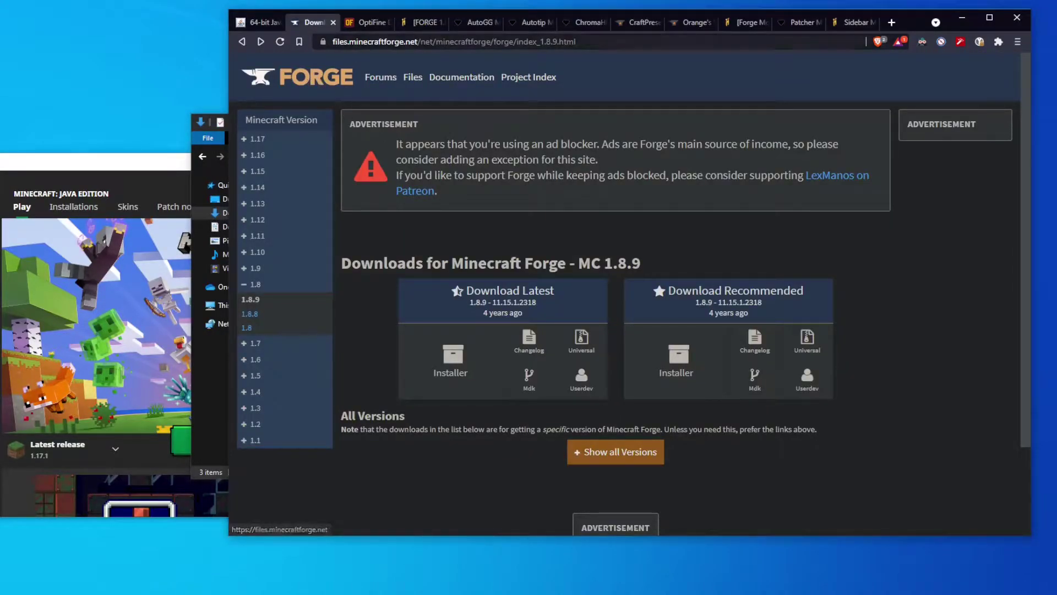
{"action": "scroll", "coordinate": [554, 217], "scroll_direction": "down", "scroll_amount": 1}
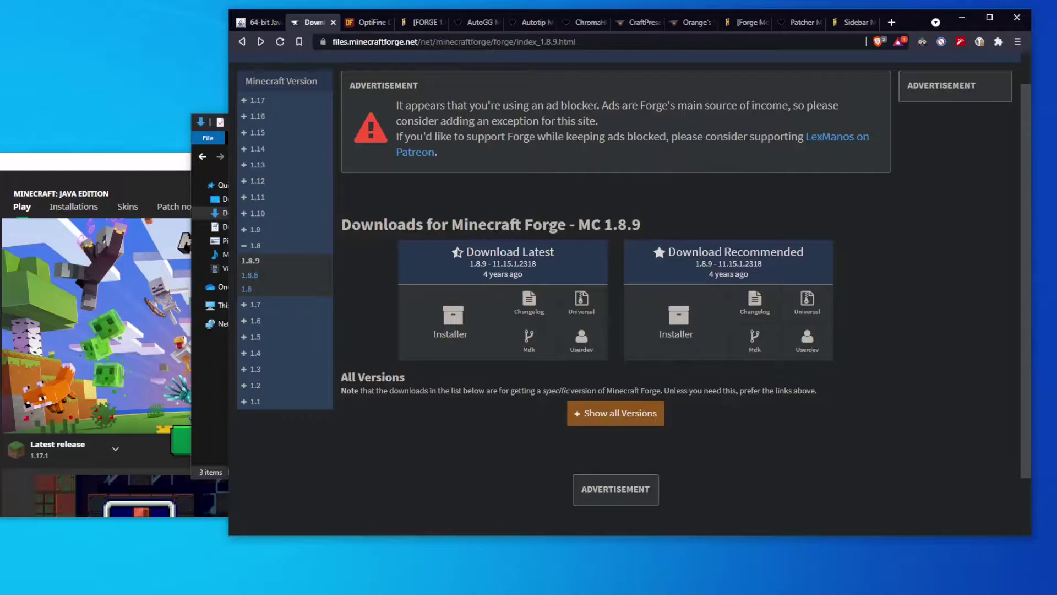
{"action": "left_click_drag", "start_coordinate": [343, 224], "coordinate": [522, 225]}
{"action": "left_click", "coordinate": [702, 221]}
{"action": "scroll", "coordinate": [598, 264], "scroll_direction": "up", "scroll_amount": 1}
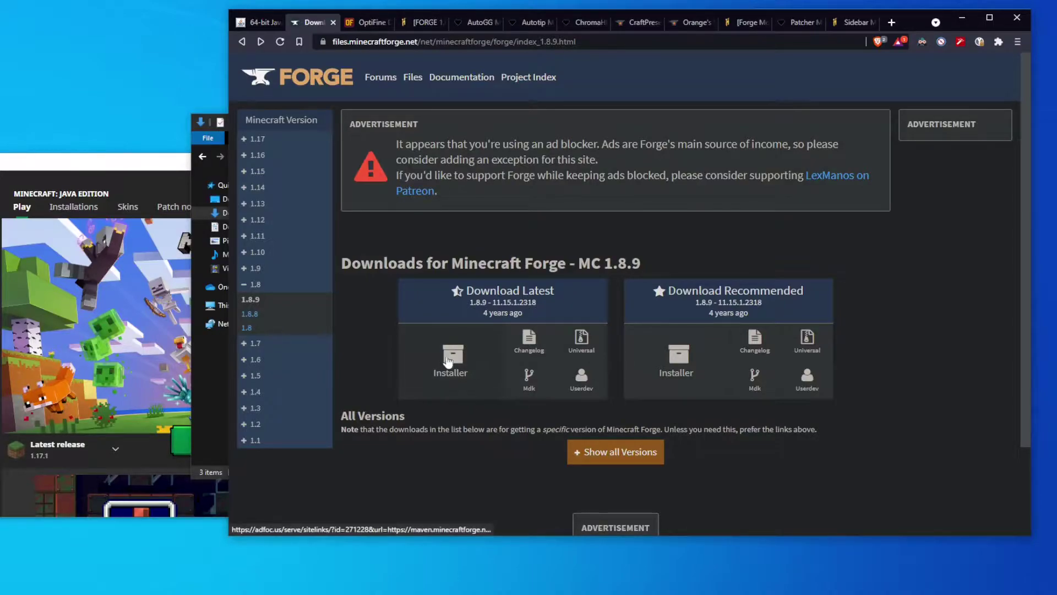
- Run forge-1.8.9-11.15.1.2318-1.8.9-installer.jar from the Downloads folder and install the Forge client in the default .minecraft folder
{"action": "left_click", "coordinate": [198, 168]}
{"action": "left_click", "coordinate": [201, 157]}
{"action": "left_click", "coordinate": [220, 155]}
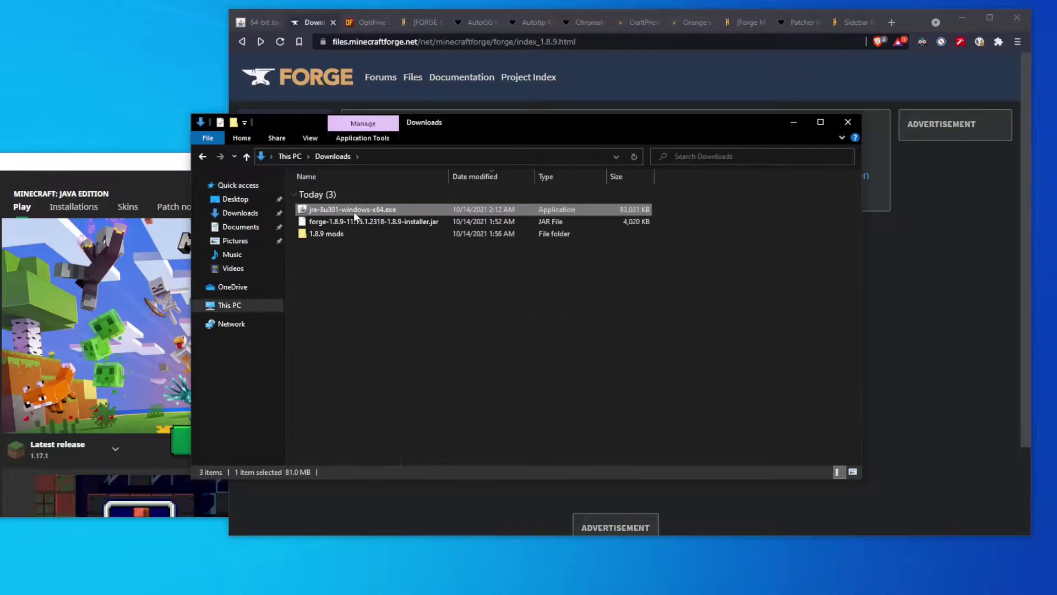
{"action": "left_click", "coordinate": [444, 220]}
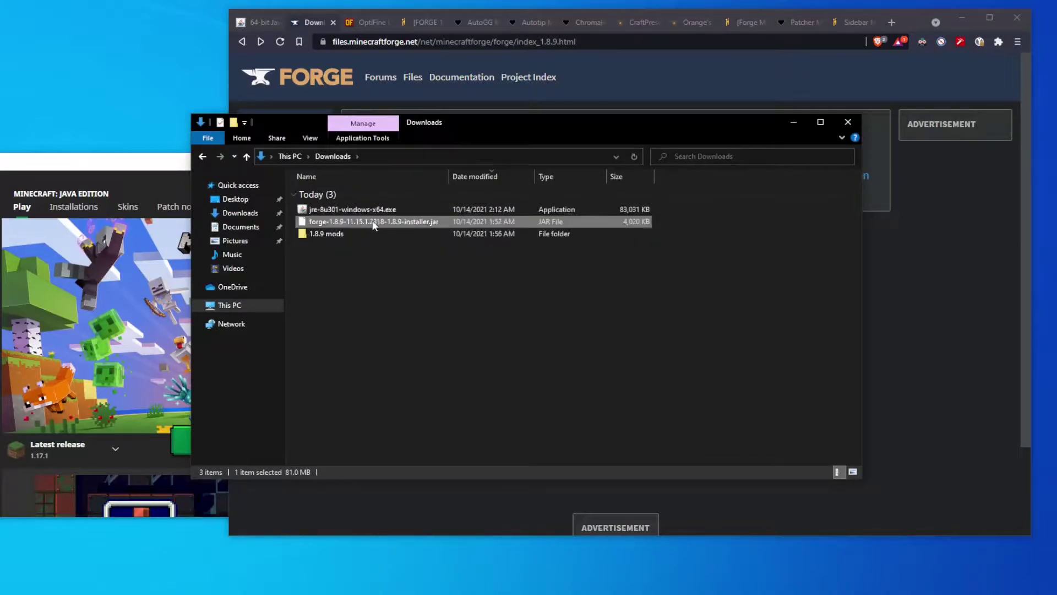
{"action": "double_click", "coordinate": [455, 224]}
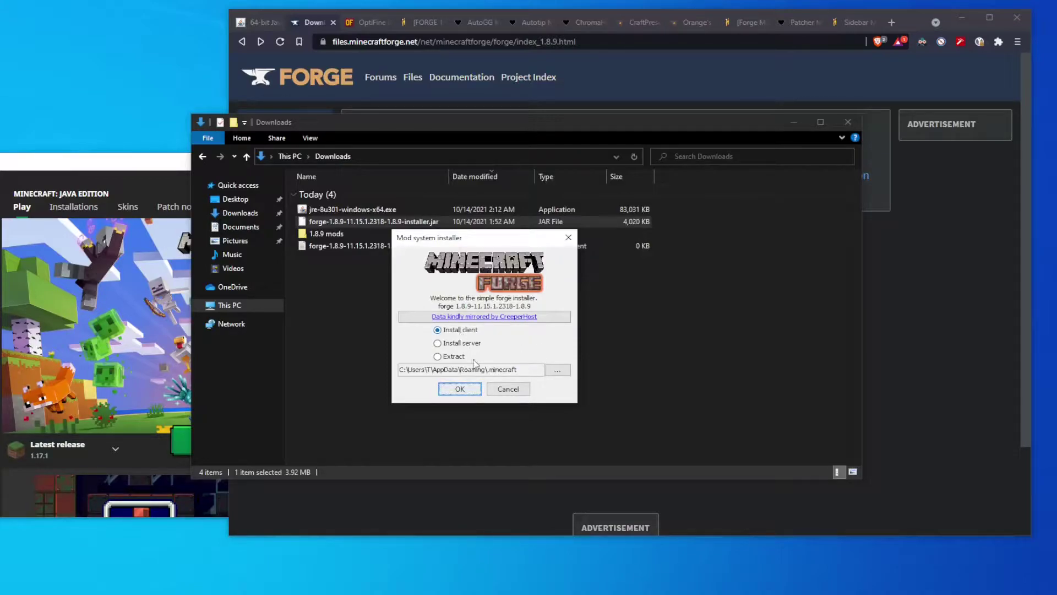
{"action": "left_click", "coordinate": [458, 389]}
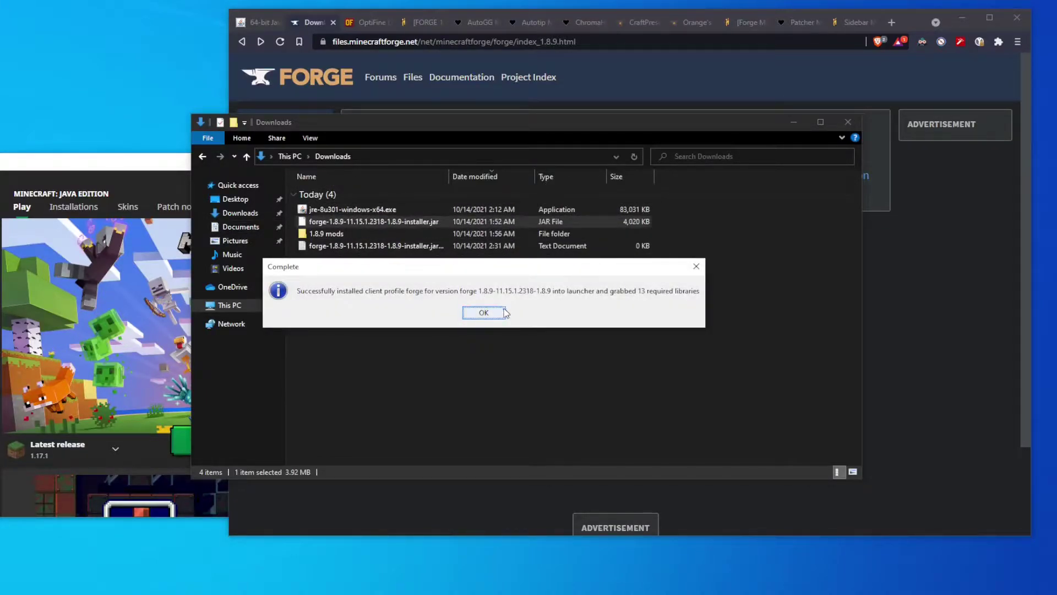
{"action": "left_click", "coordinate": [475, 312]}
- Create an unnamed installation in the Minecraft launcher using version release 1.8.9
{"action": "left_click", "coordinate": [118, 172]}
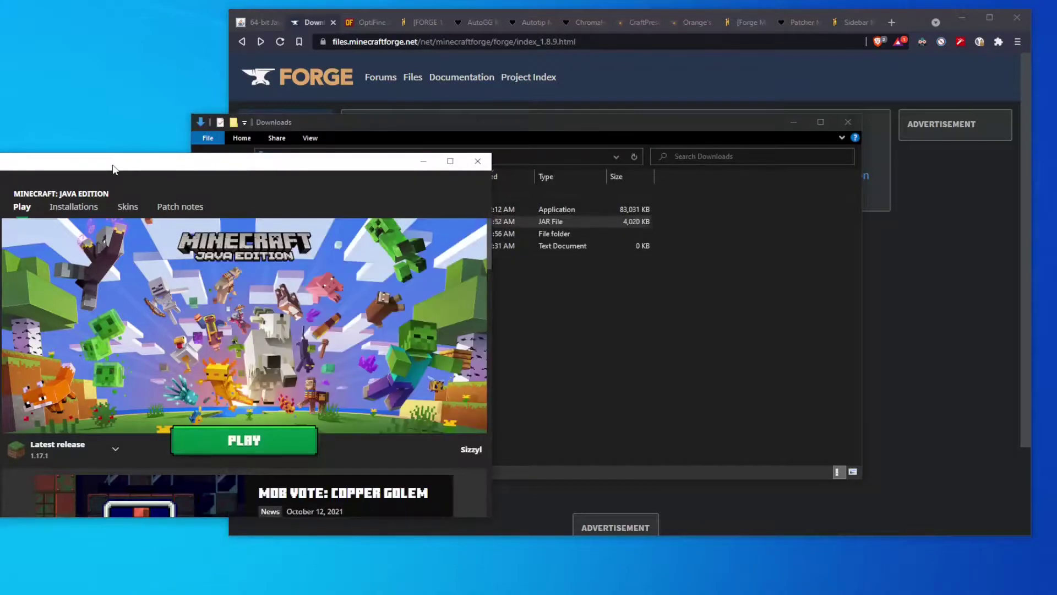
{"action": "left_click", "coordinate": [82, 207]}
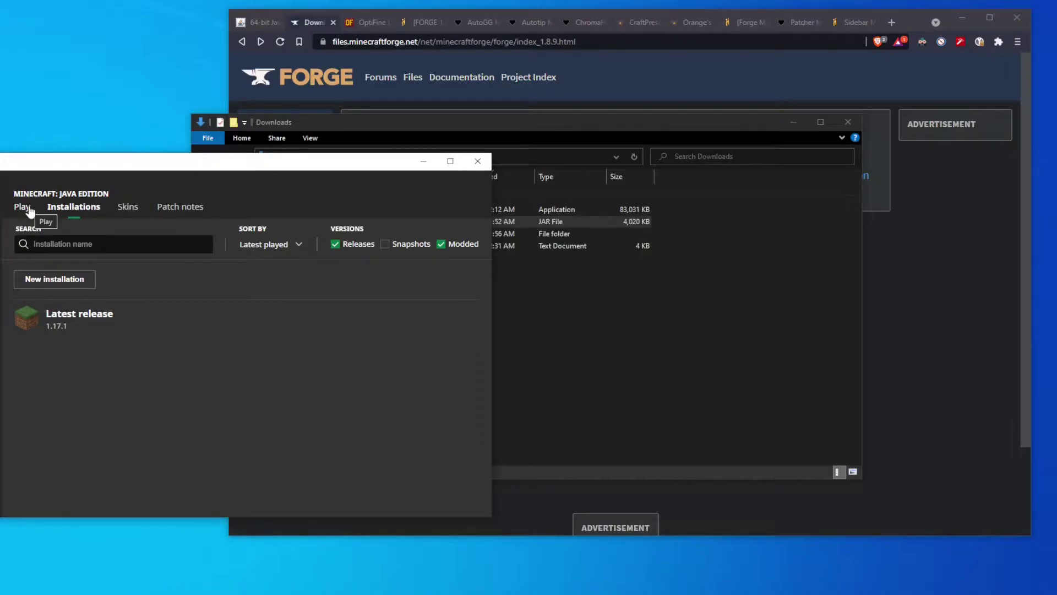
{"action": "left_click", "coordinate": [83, 280]}
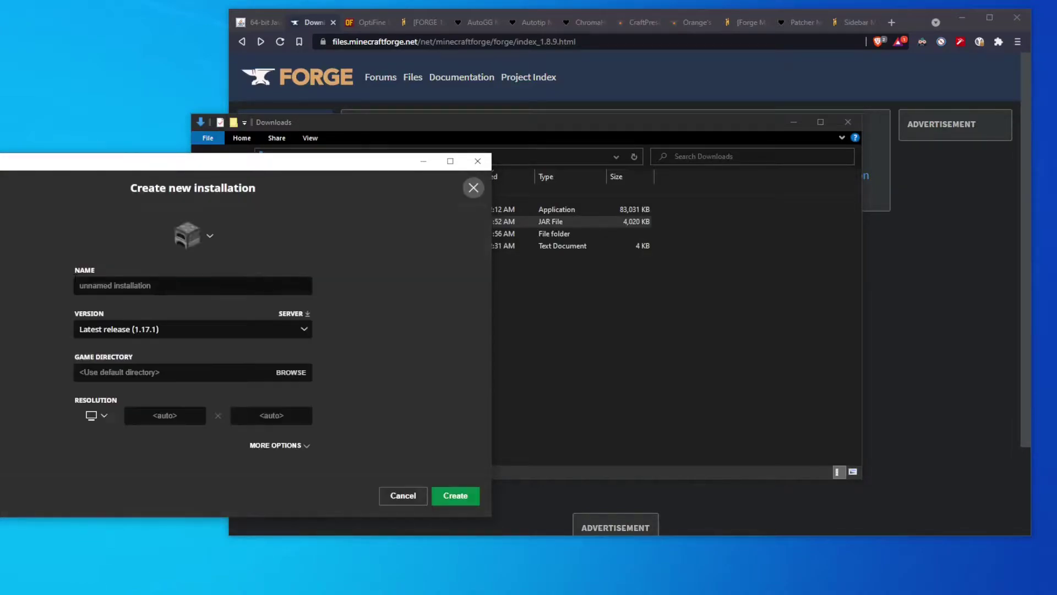
{"action": "left_click", "coordinate": [168, 323]}
{"action": "scroll", "coordinate": [195, 388], "scroll_direction": "down", "scroll_amount": 5}
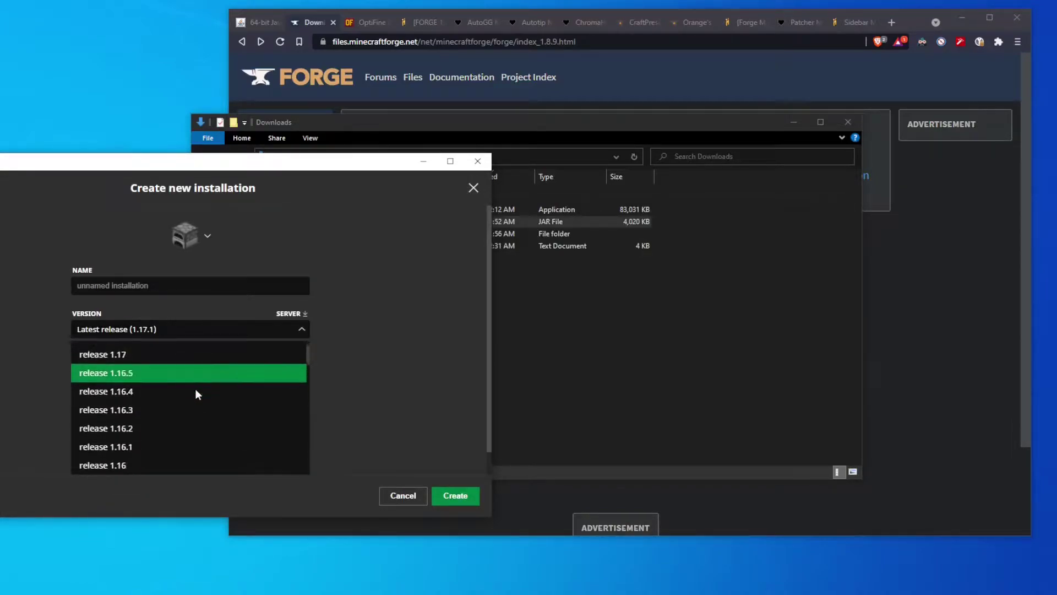
{"action": "scroll", "coordinate": [201, 403], "scroll_direction": "down", "scroll_amount": 6}
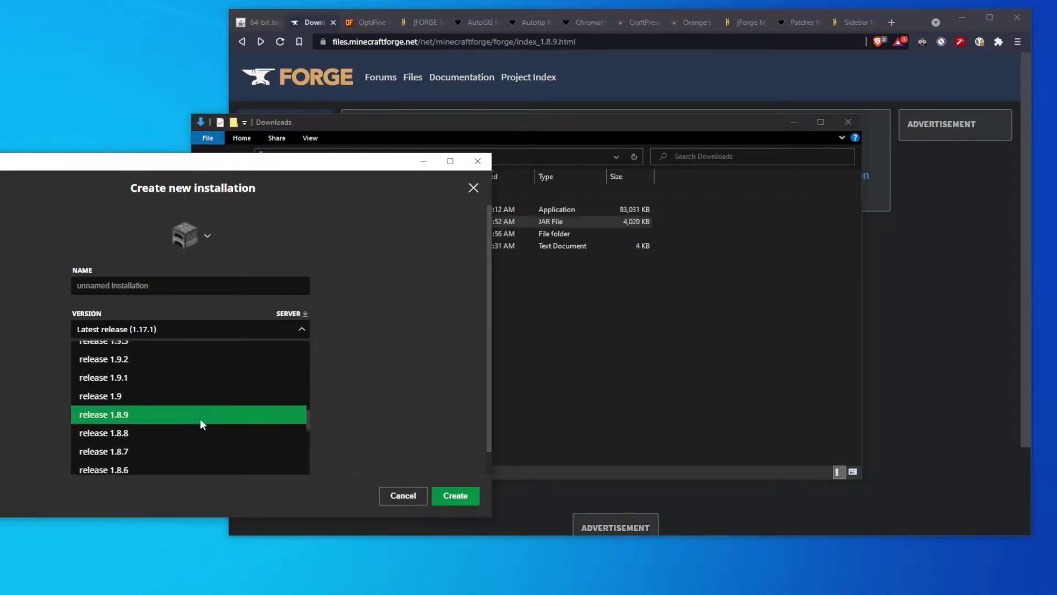
{"action": "left_click", "coordinate": [170, 368]}
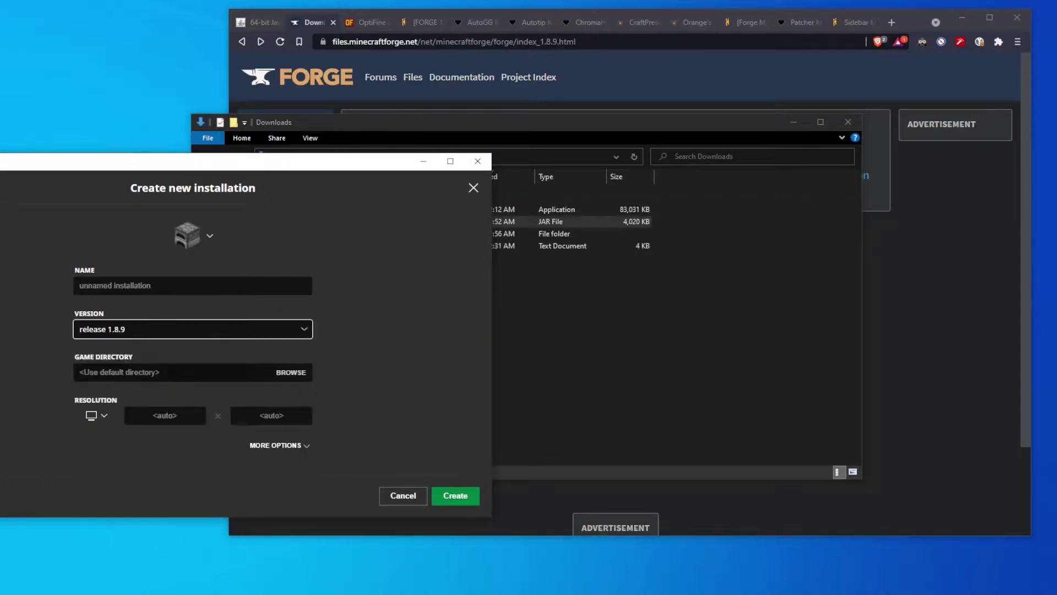
{"action": "left_click", "coordinate": [451, 498]}
{"action": "mouse_move", "coordinate": [402, 371]}
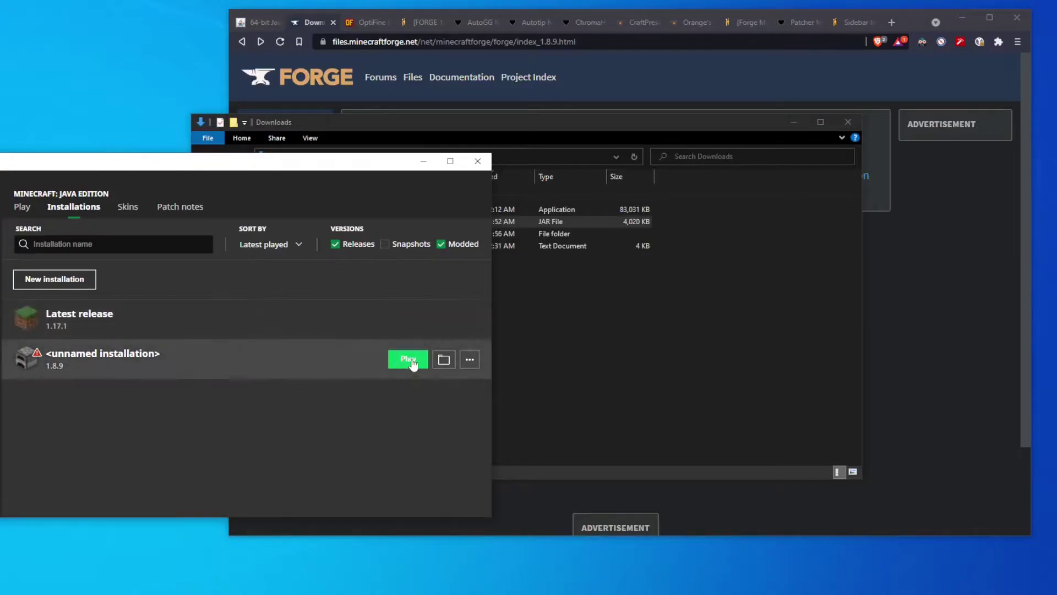
- Search the version list of a new launcher installation for the Forge 1.8.9 release, and cancel the new installation
{"action": "left_click", "coordinate": [623, 301]}
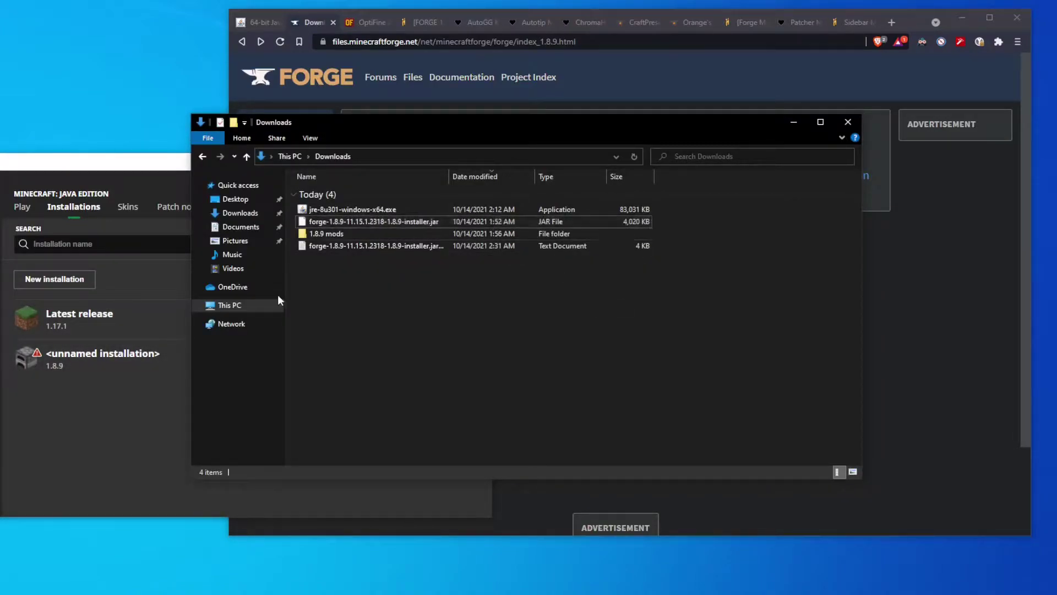
{"action": "left_click", "coordinate": [176, 385]}
{"action": "mouse_move", "coordinate": [397, 363]}
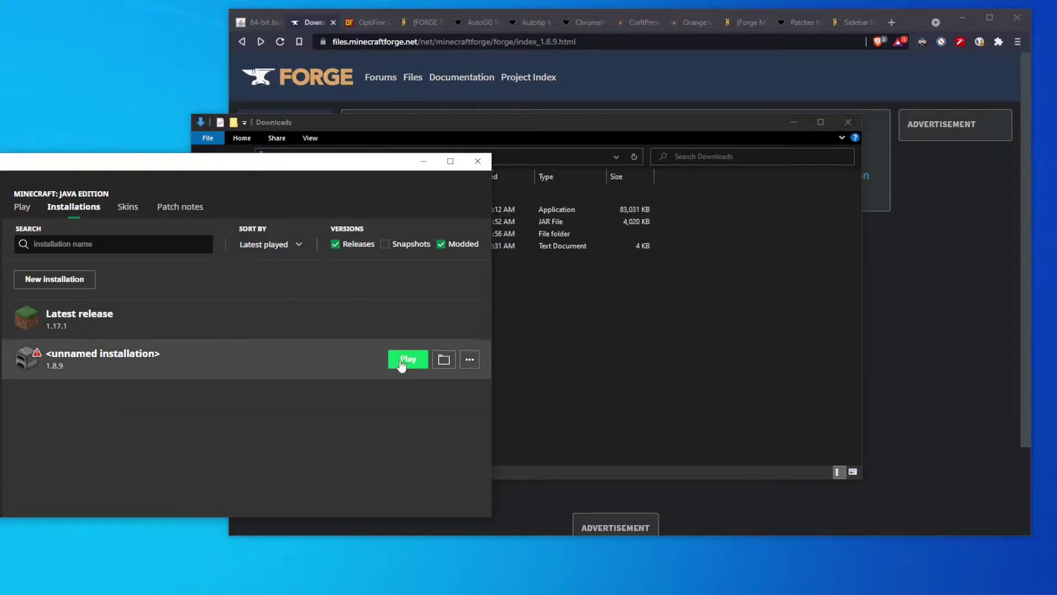
{"action": "left_click", "coordinate": [55, 279]}
{"action": "left_click", "coordinate": [167, 327]}
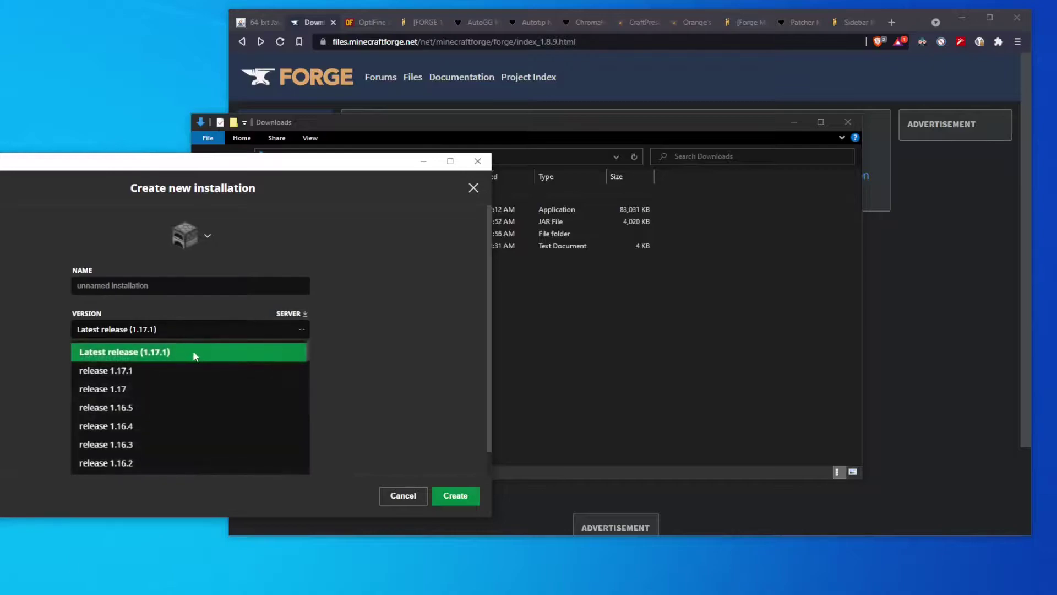
{"action": "scroll", "coordinate": [206, 380], "scroll_direction": "down", "scroll_amount": 10}
{"action": "scroll", "coordinate": [257, 392], "scroll_direction": "down", "scroll_amount": 10}
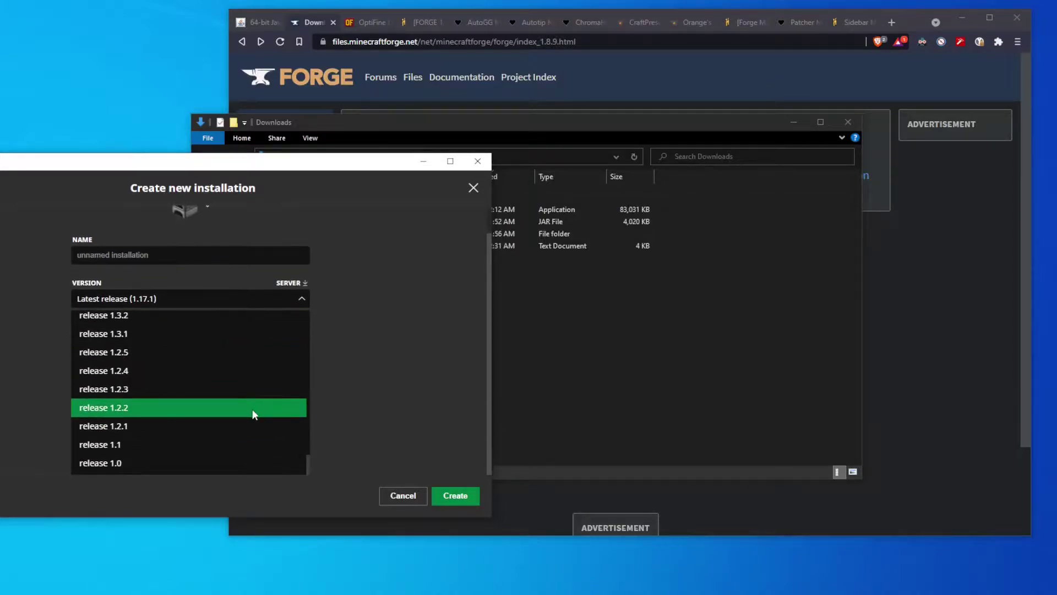
{"action": "scroll", "coordinate": [259, 414], "scroll_direction": "up", "scroll_amount": 1}
{"action": "scroll", "coordinate": [263, 413], "scroll_direction": "up", "scroll_amount": 20}
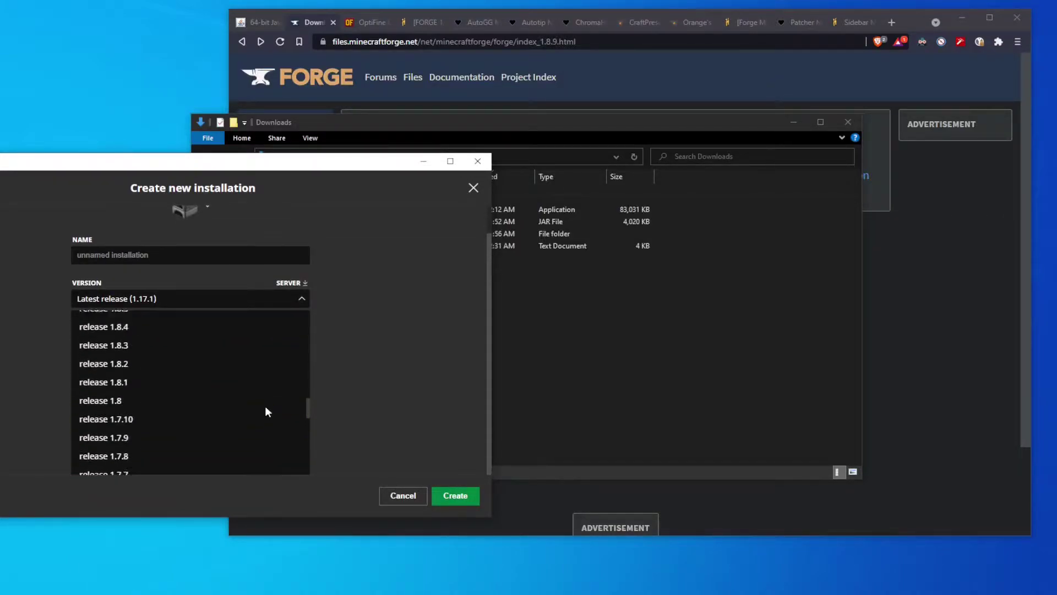
{"action": "scroll", "coordinate": [264, 405], "scroll_direction": "down", "scroll_amount": 20}
{"action": "scroll", "coordinate": [308, 419], "scroll_direction": "up", "scroll_amount": 1}
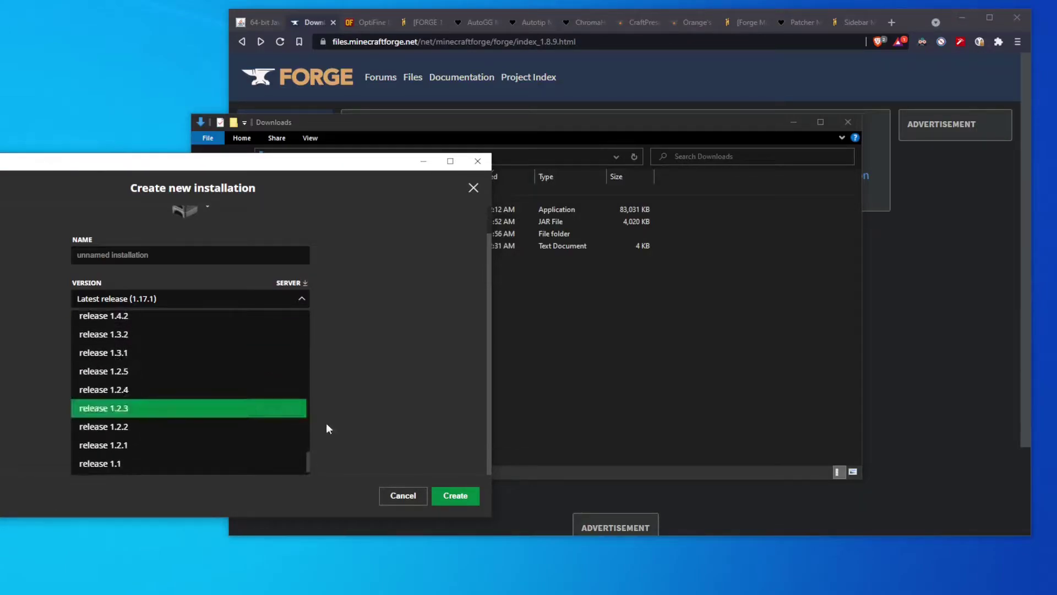
{"action": "left_click", "coordinate": [403, 495]}
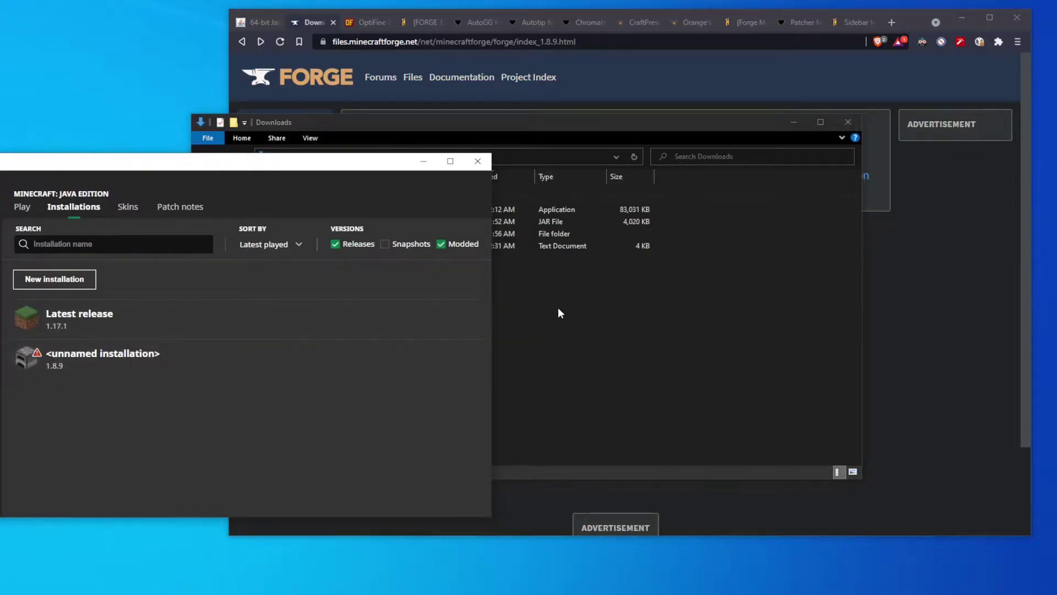
- Restart the Minecraft launcher and begin a new installation with version release 1.8.9-forge1.8.9-11.15.1.2318-1.8.9
{"action": "left_click", "coordinate": [477, 161]}
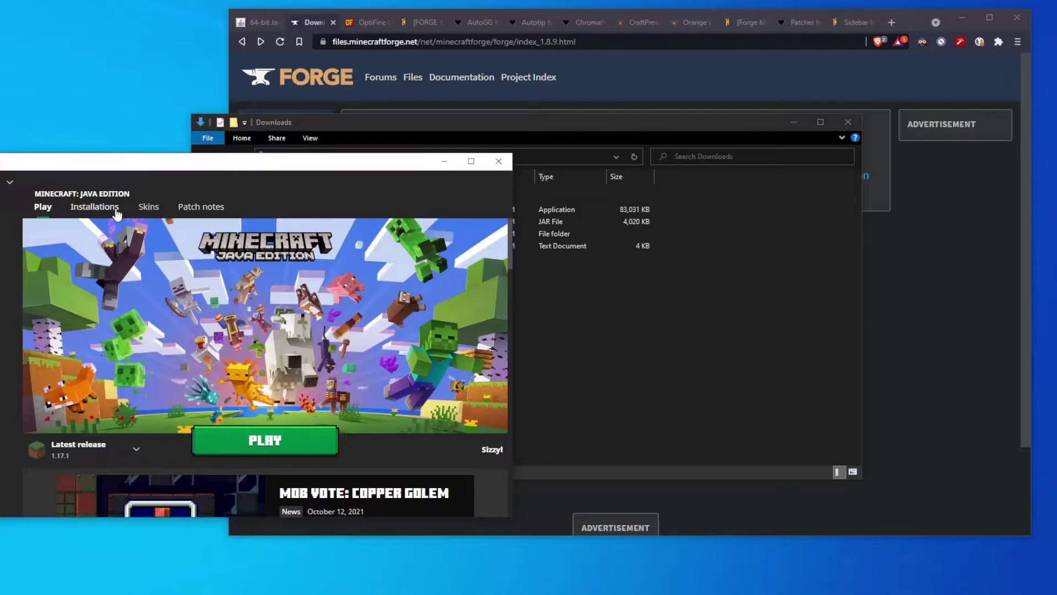
{"action": "left_click", "coordinate": [115, 209]}
{"action": "left_click", "coordinate": [56, 283]}
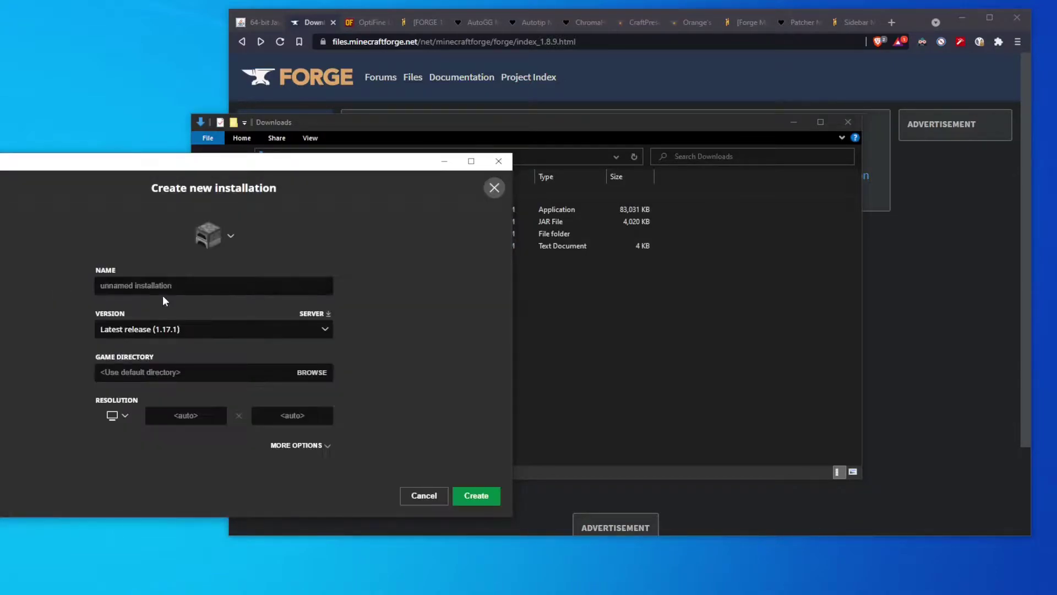
{"action": "left_click", "coordinate": [174, 327]}
{"action": "scroll", "coordinate": [209, 388], "scroll_direction": "down", "scroll_amount": 8}
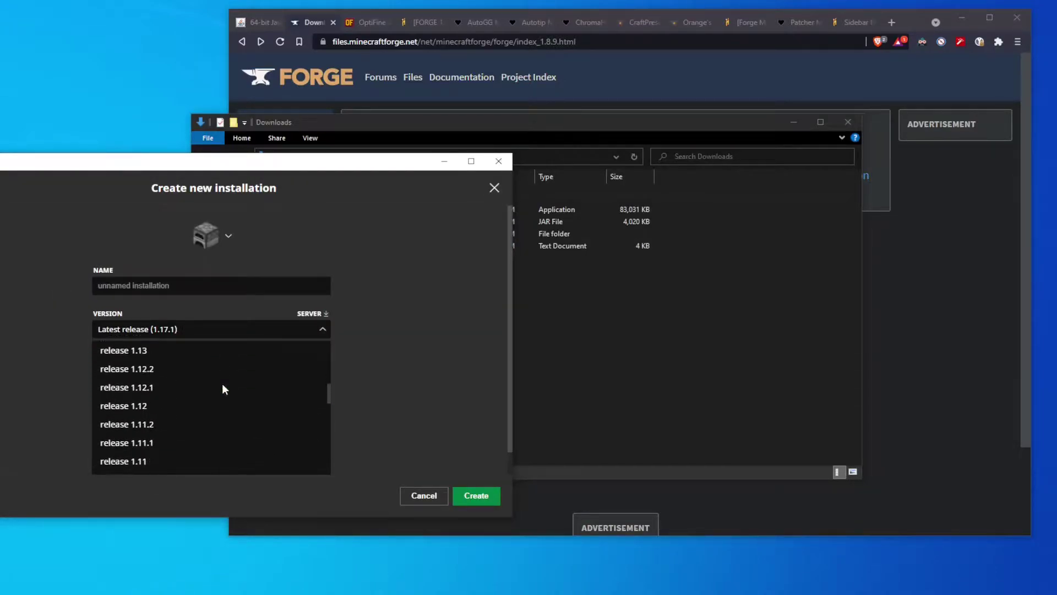
{"action": "scroll", "coordinate": [226, 386], "scroll_direction": "down", "scroll_amount": 15}
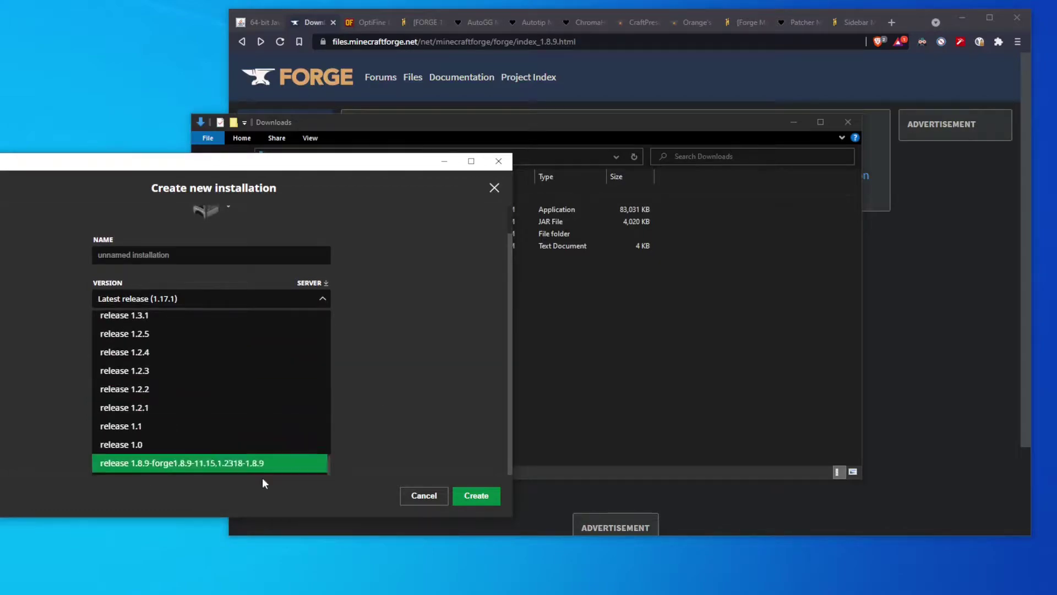
{"action": "left_click", "coordinate": [195, 468]}
- Give the new installation the cake icon and the name Forge, and create it
{"action": "left_click", "coordinate": [208, 223]}
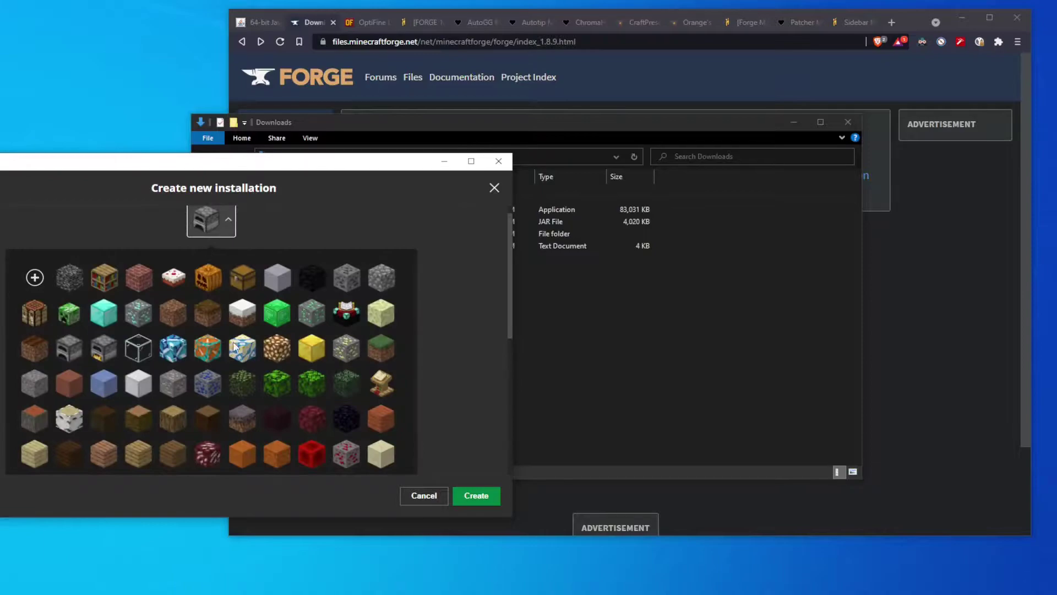
{"action": "left_click", "coordinate": [177, 280]}
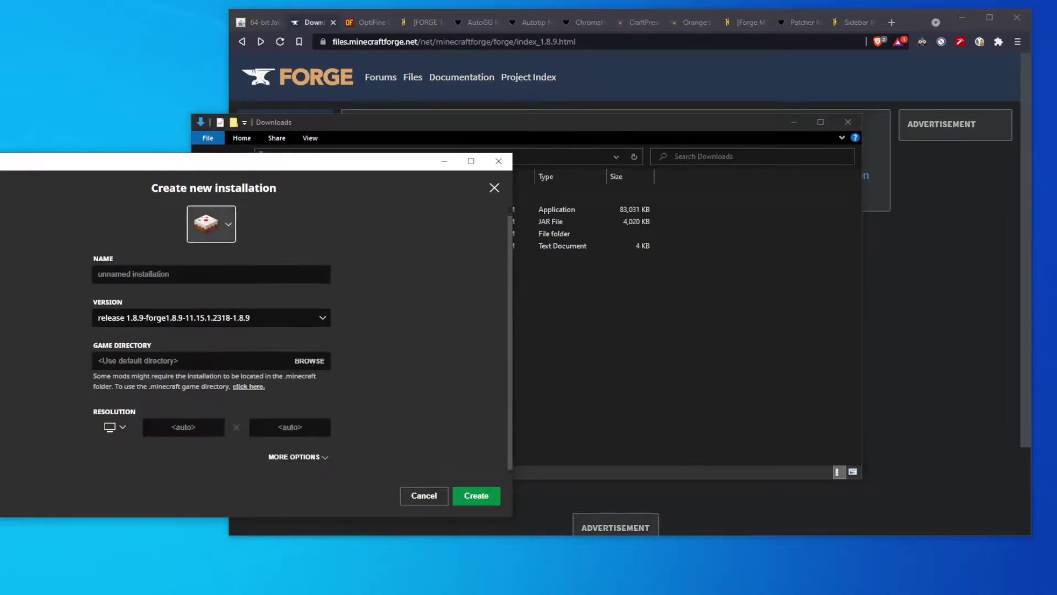
{"action": "left_click", "coordinate": [209, 277]}
{"action": "type", "text": "Forge"}
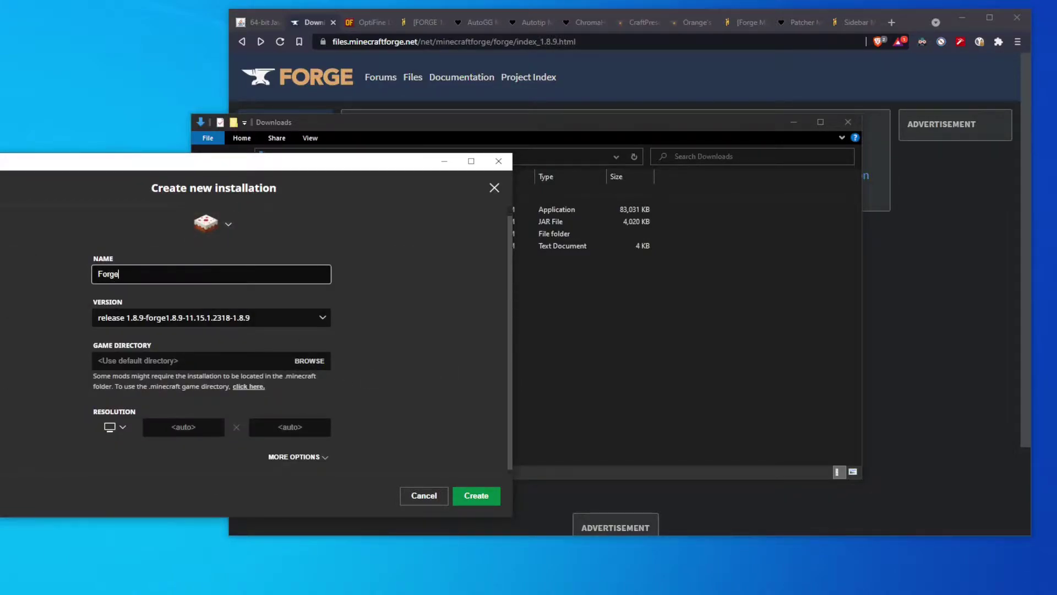
{"action": "scroll", "coordinate": [493, 378], "scroll_direction": "down", "scroll_amount": 1}
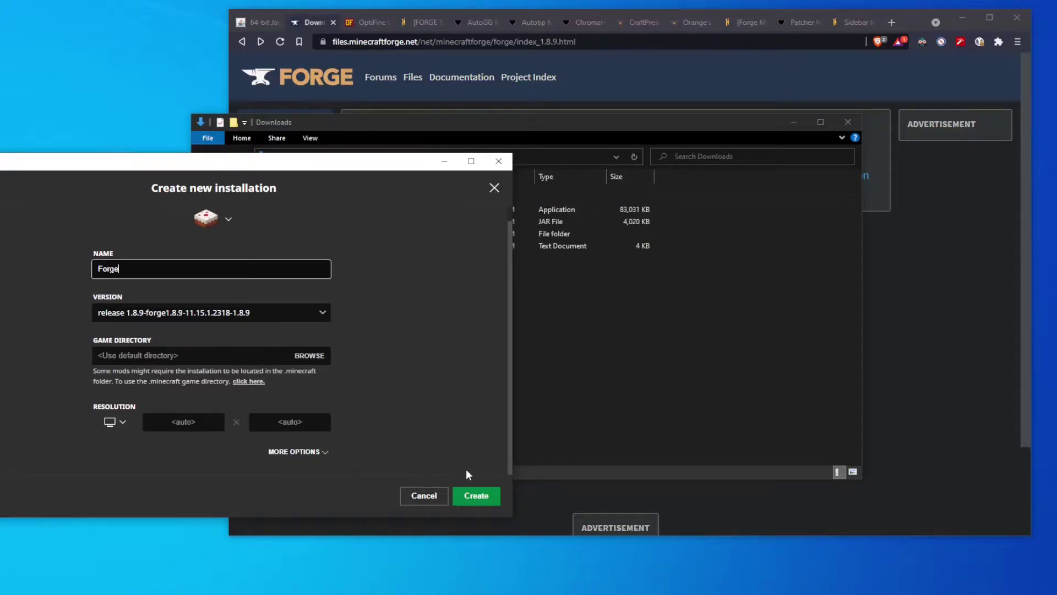
{"action": "left_click", "coordinate": [476, 495]}
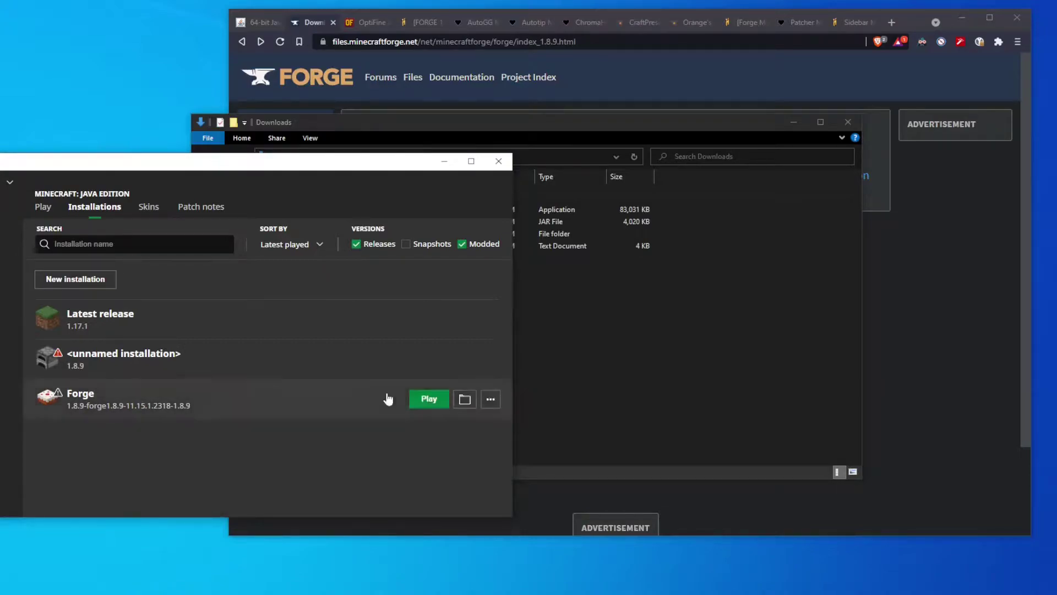
- Launch the Forge installation, accepting the modified-installation risks and turning off further warnings for it
{"action": "left_click", "coordinate": [437, 405]}
{"action": "left_click", "coordinate": [232, 364]}
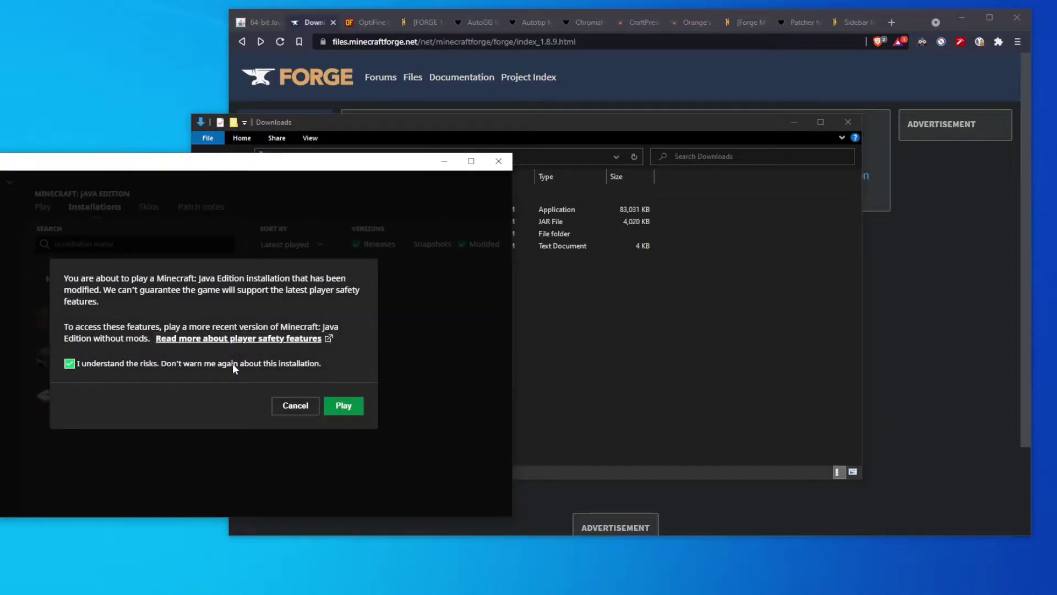
{"action": "left_click", "coordinate": [342, 410]}
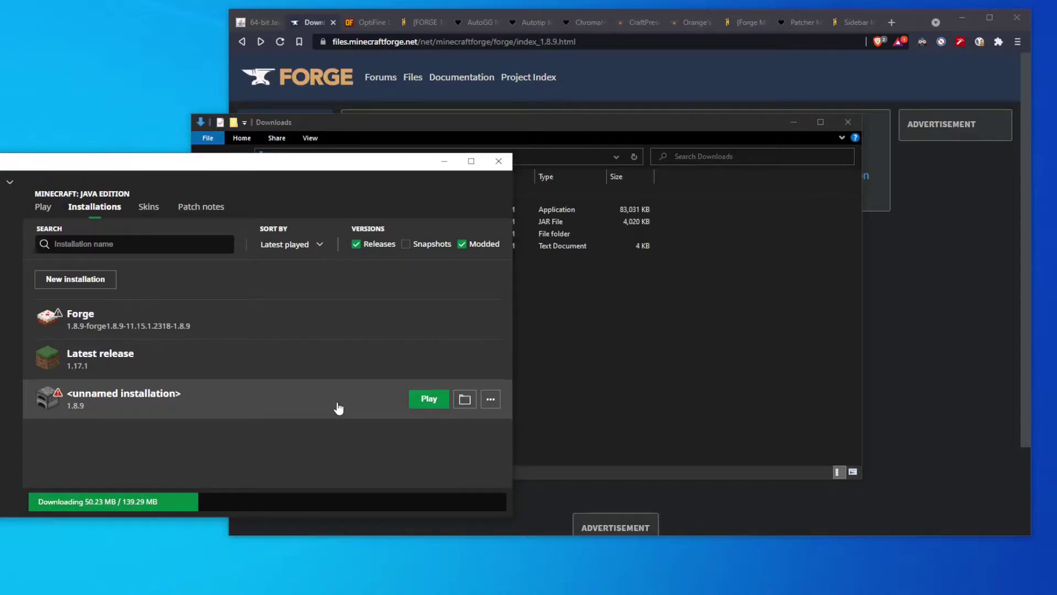
- Show all OptiFine versions on the OptiFine downloads page and find the release for Minecraft 1.8.9
{"action": "left_click", "coordinate": [360, 24]}
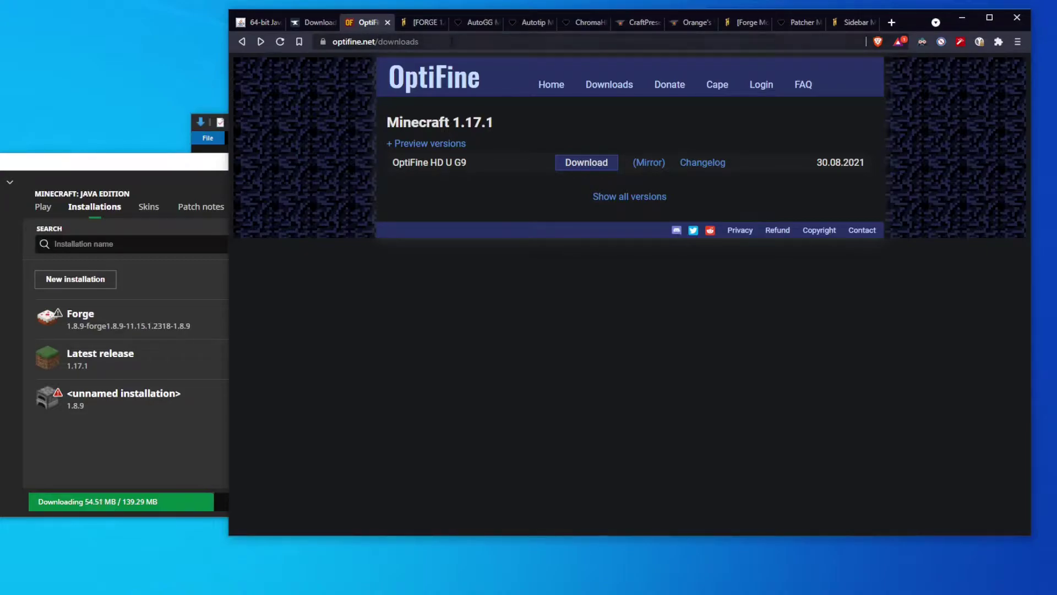
{"action": "left_click", "coordinate": [630, 197]}
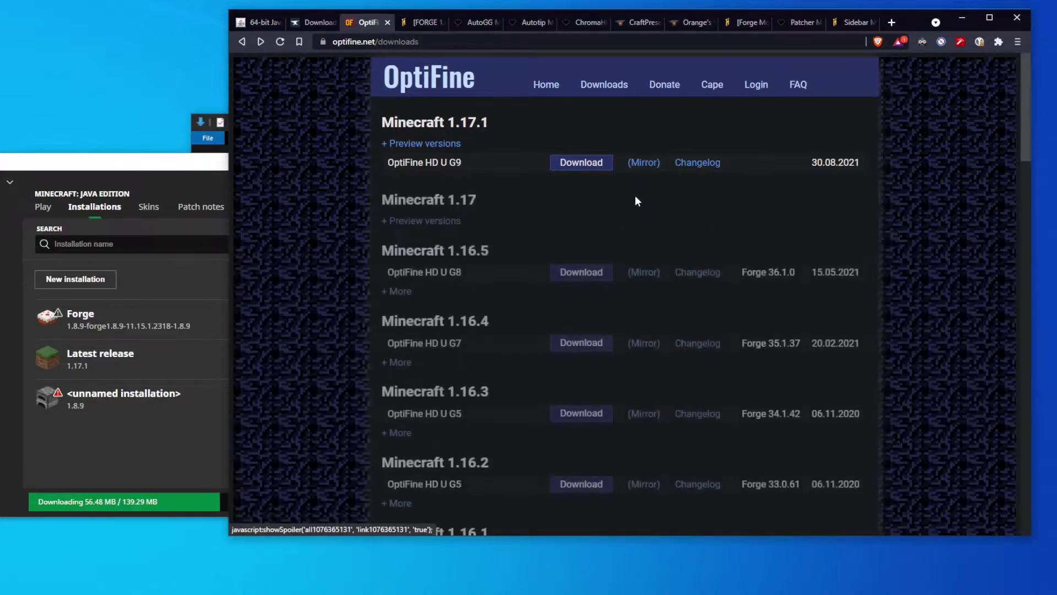
{"action": "scroll", "coordinate": [628, 209], "scroll_direction": "down", "scroll_amount": 3}
{"action": "scroll", "coordinate": [652, 220], "scroll_direction": "down", "scroll_amount": 15}
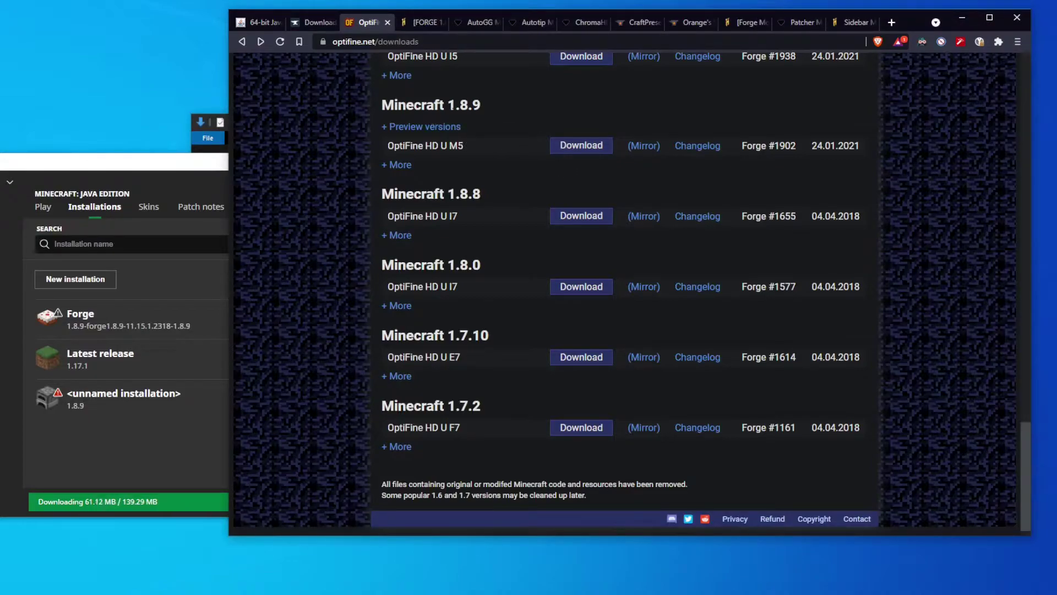
- Review the QuickReport mod's forum thread, including its /qr command and the V1.1.1 download link
{"action": "left_click", "coordinate": [417, 18]}
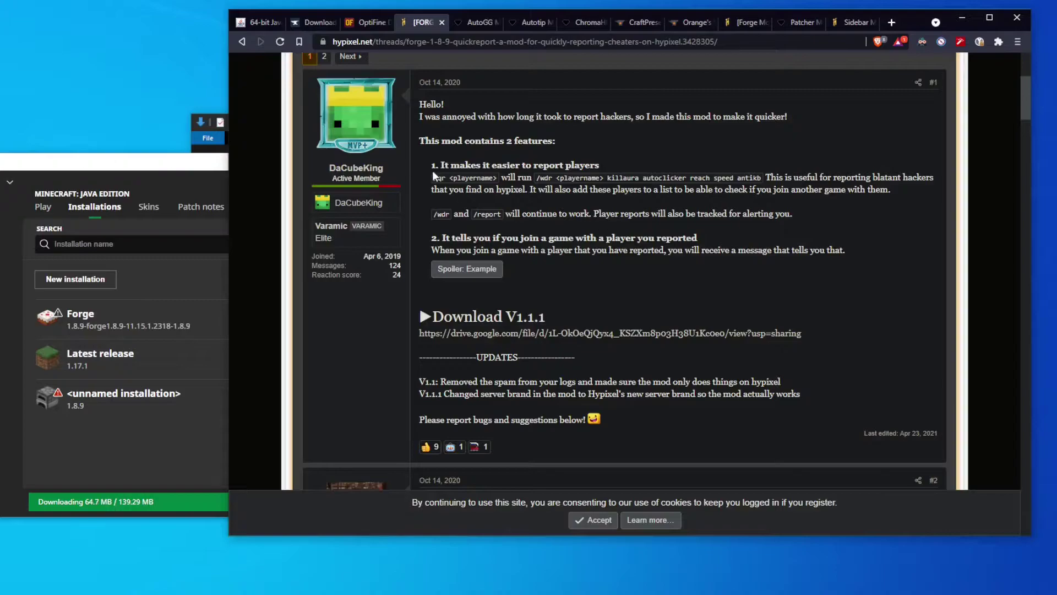
{"action": "left_click_drag", "start_coordinate": [434, 179], "coordinate": [448, 178]}
{"action": "left_click", "coordinate": [449, 178]}
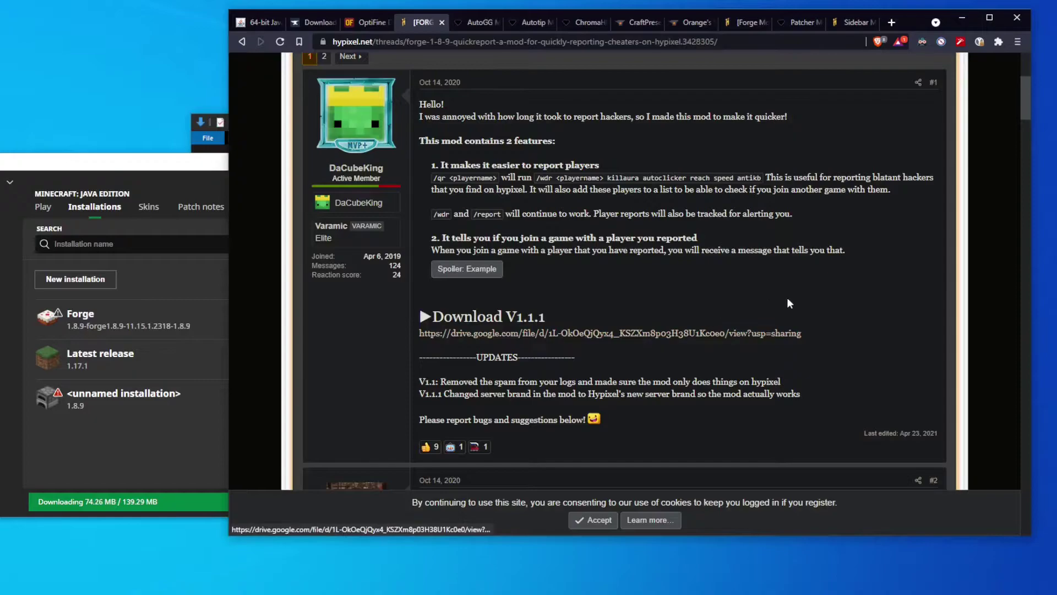
{"action": "triple_click", "coordinate": [846, 345]}
{"action": "left_click", "coordinate": [547, 302]}
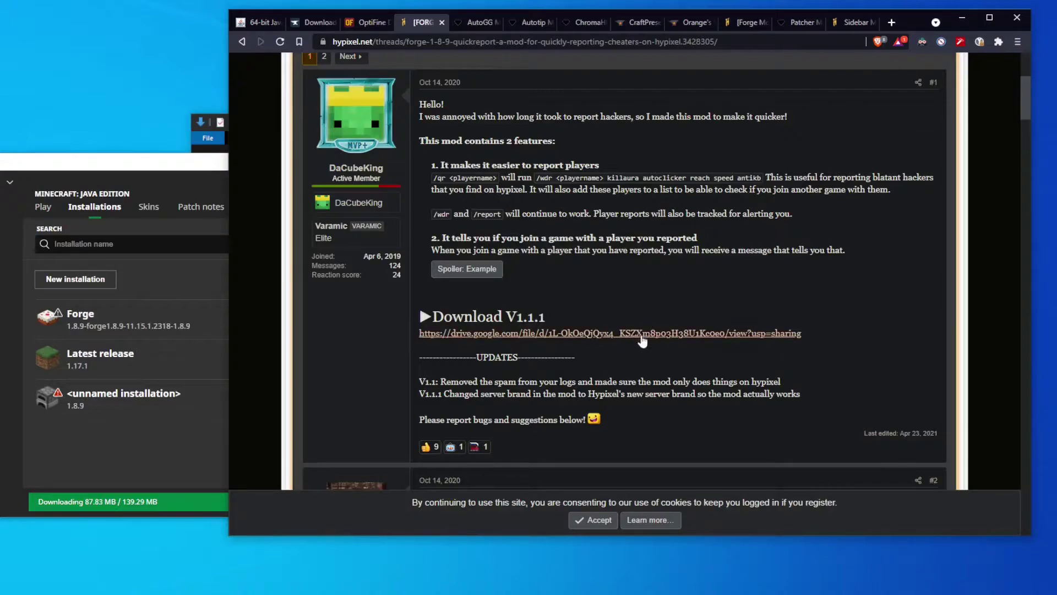
- Review the descriptions and download sections on the AutoGG, Autotip and ChromaHUD mod pages
{"action": "left_click", "coordinate": [477, 23]}
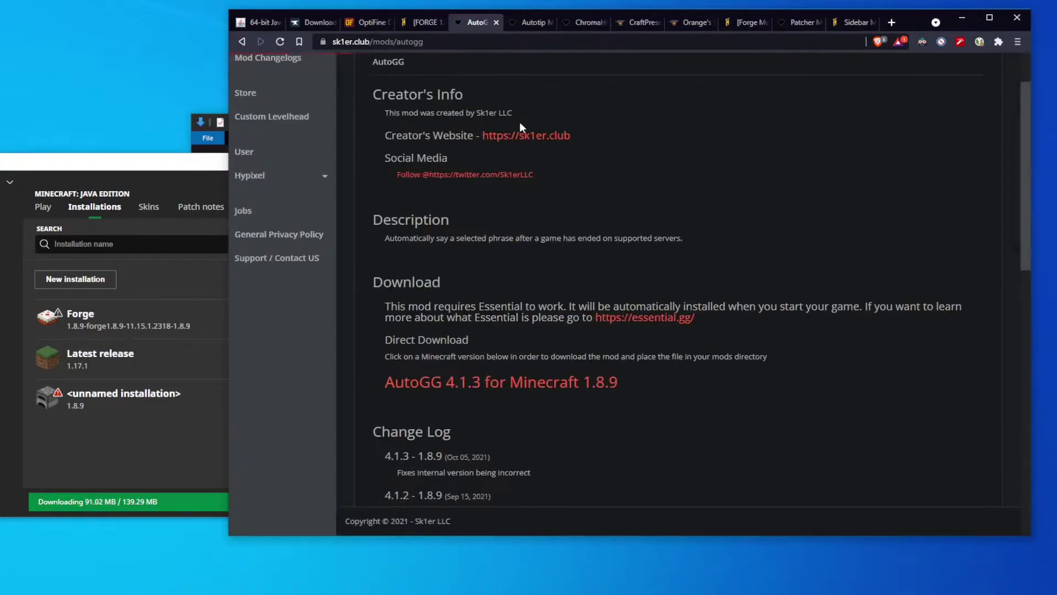
{"action": "scroll", "coordinate": [630, 127], "scroll_direction": "down", "scroll_amount": 1}
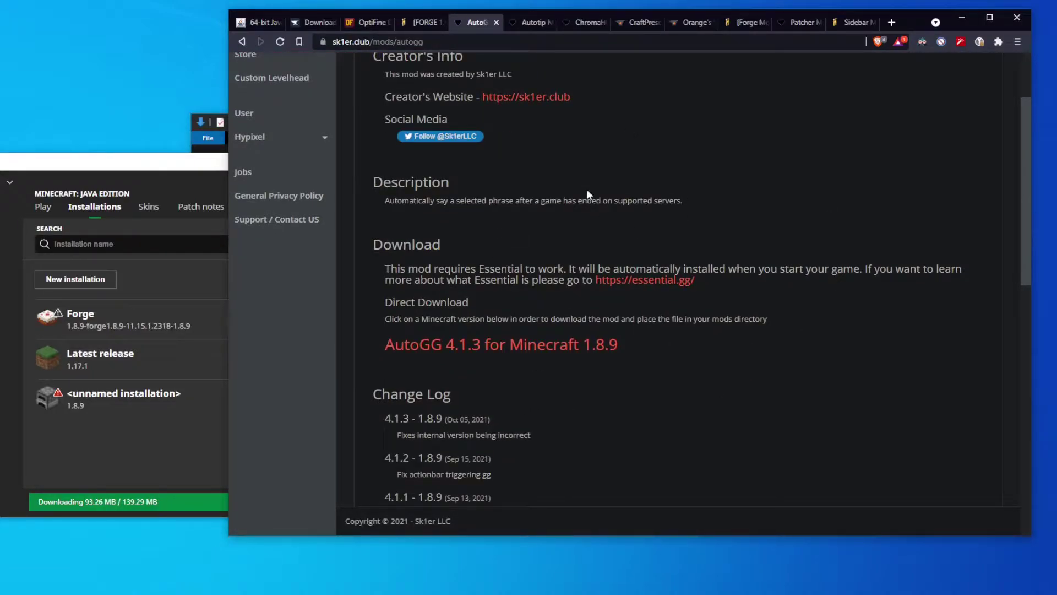
{"action": "scroll", "coordinate": [683, 212], "scroll_direction": "up", "scroll_amount": 1}
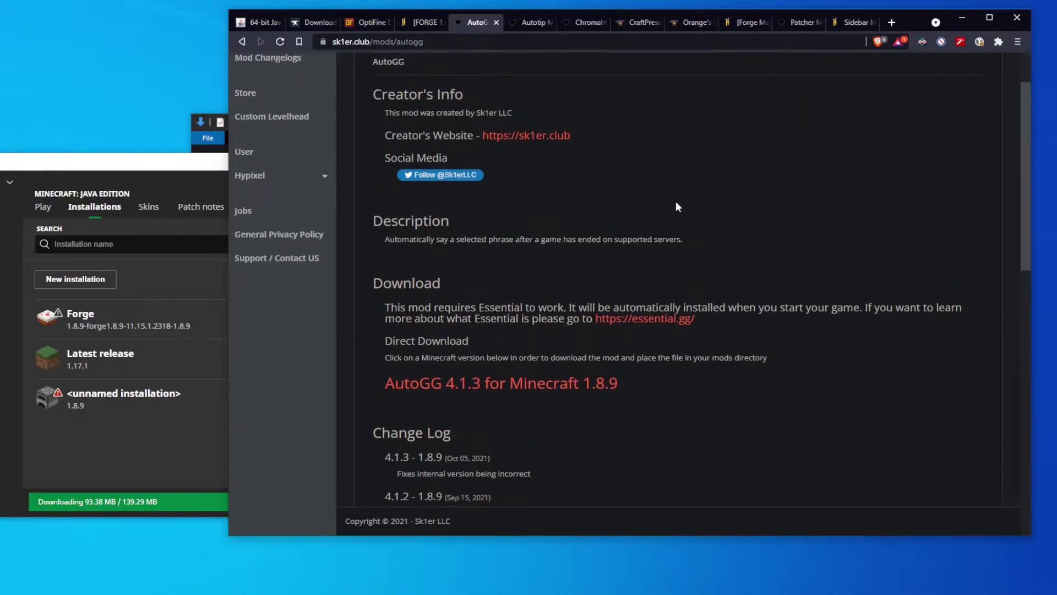
{"action": "left_click", "coordinate": [518, 21]}
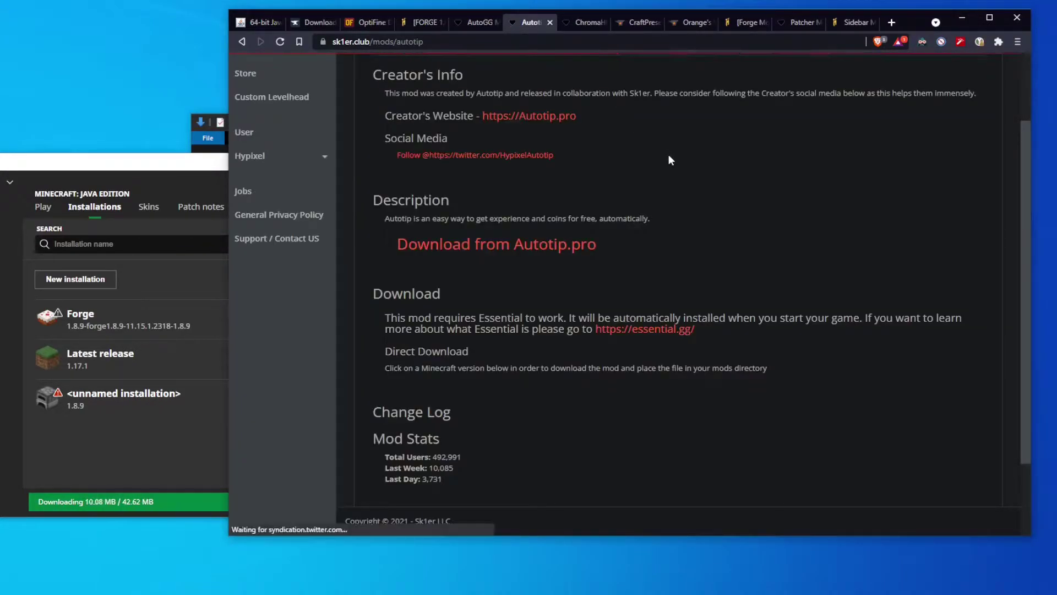
{"action": "scroll", "coordinate": [668, 154], "scroll_direction": "up", "scroll_amount": 1}
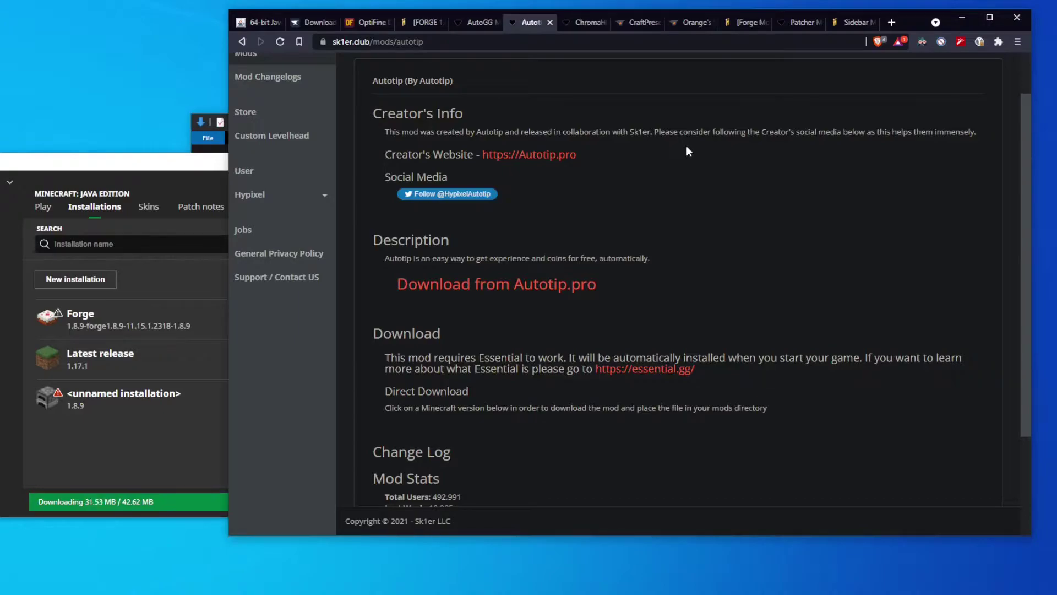
{"action": "left_click", "coordinate": [573, 19]}
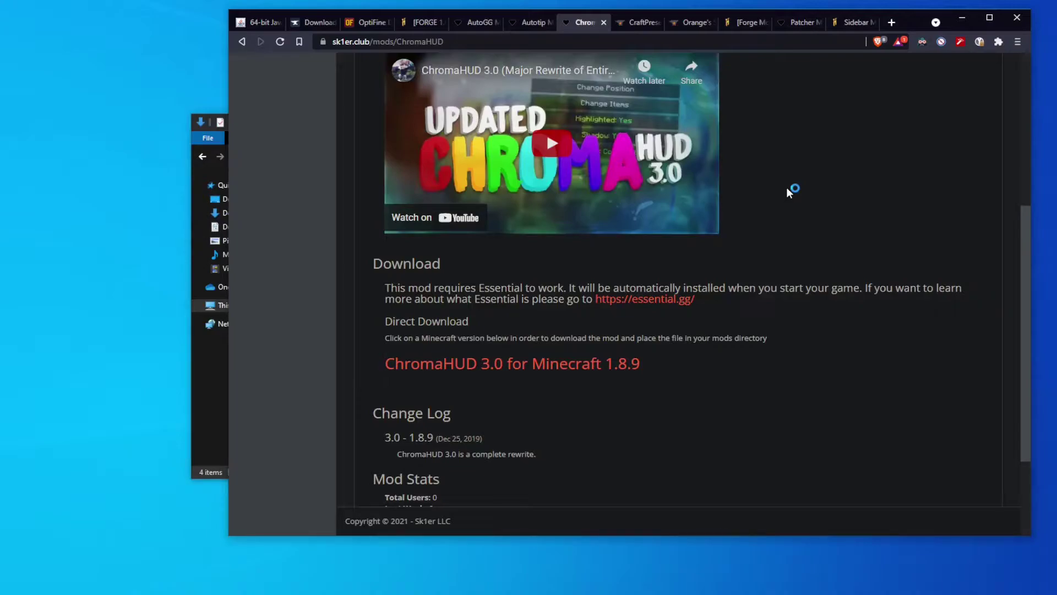
- Find the CraftPresence-Forge v1.8.8 release for Minecraft 1.8.9 in the CurseForge file list
{"action": "left_click", "coordinate": [636, 24]}
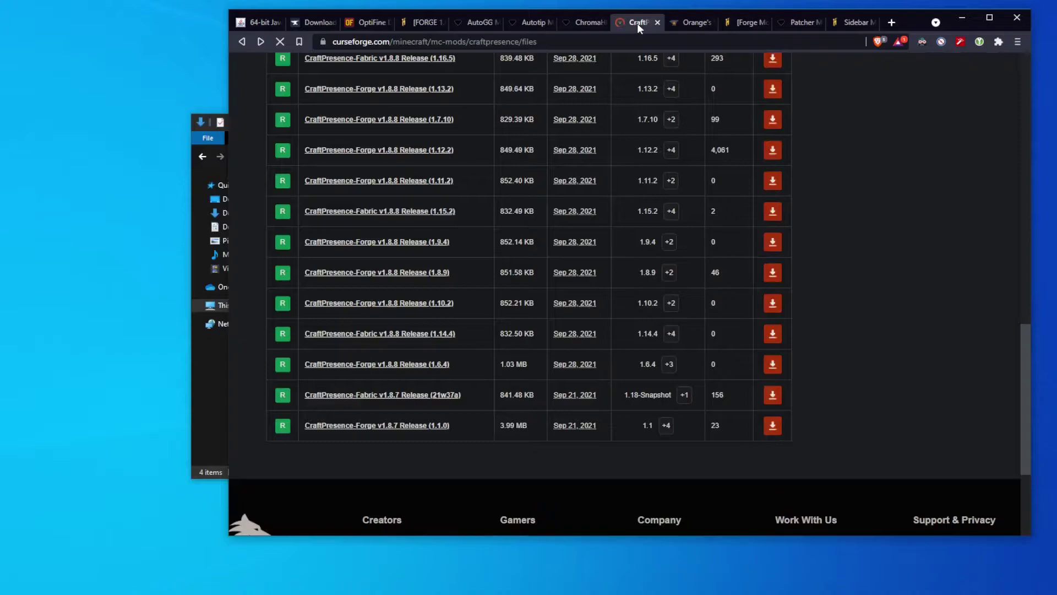
{"action": "scroll", "coordinate": [471, 247], "scroll_direction": "up", "scroll_amount": 3}
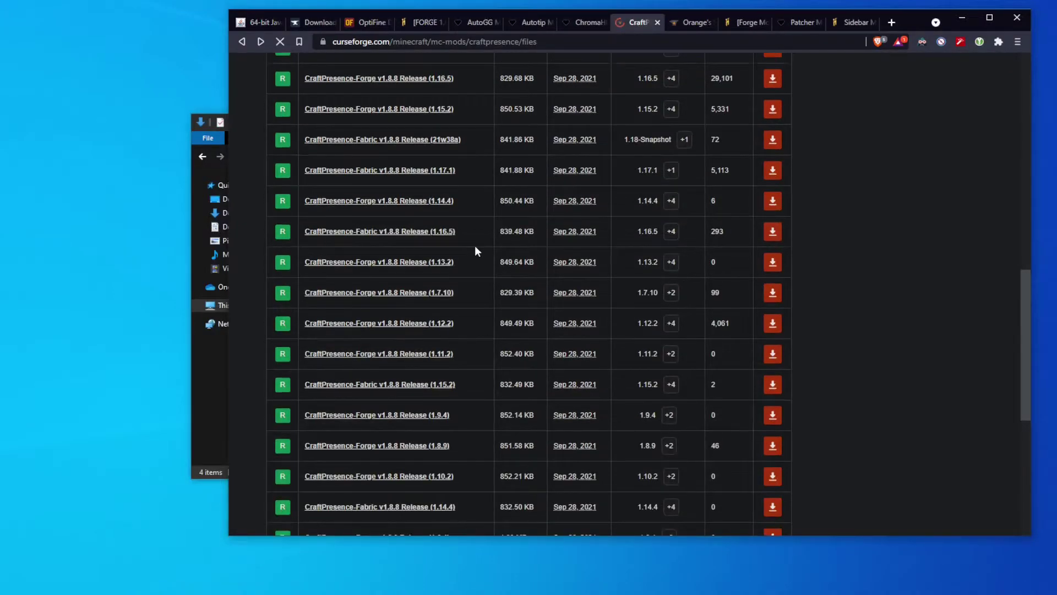
{"action": "scroll", "coordinate": [474, 251], "scroll_direction": "down", "scroll_amount": 3}
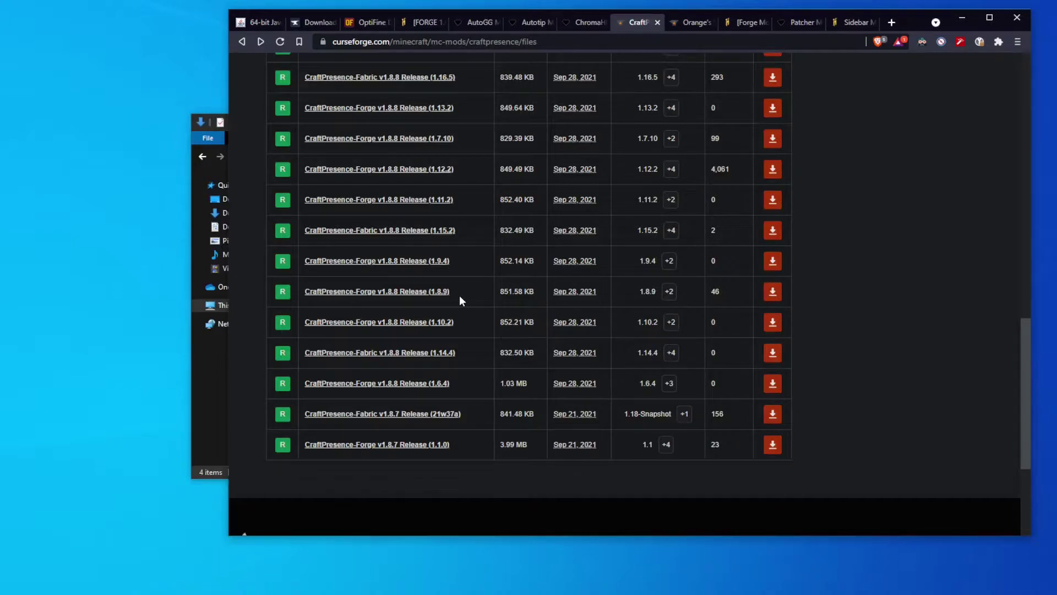
- Read the list of included mods on the Orange's SimpleMods page, getting the launched Minecraft window out of the way
{"action": "left_click", "coordinate": [682, 24]}
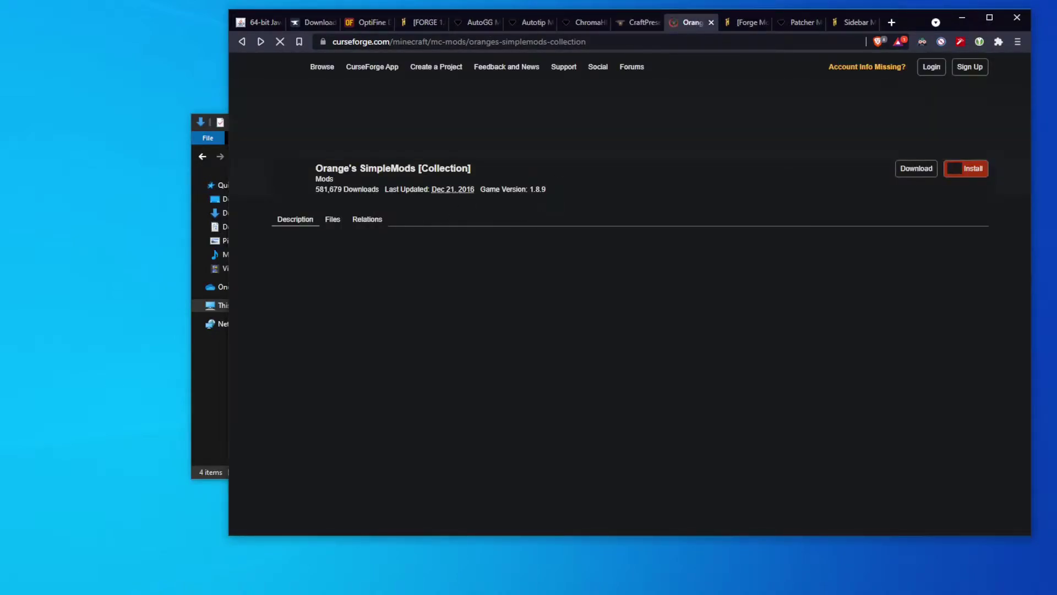
{"action": "scroll", "coordinate": [480, 174], "scroll_direction": "down", "scroll_amount": 3}
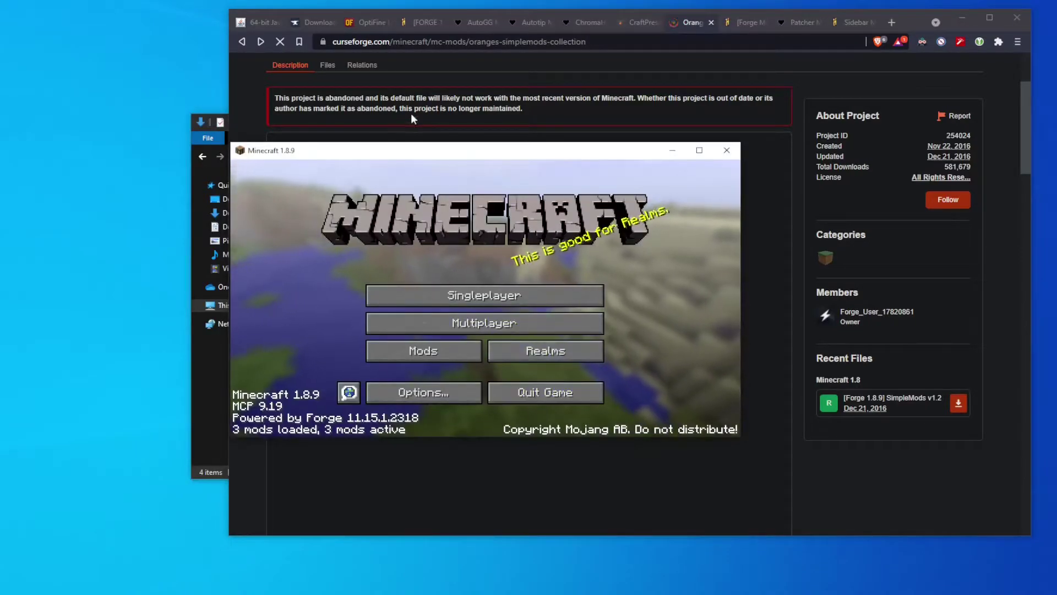
{"action": "left_click_drag", "start_coordinate": [444, 156], "coordinate": [455, 151]}
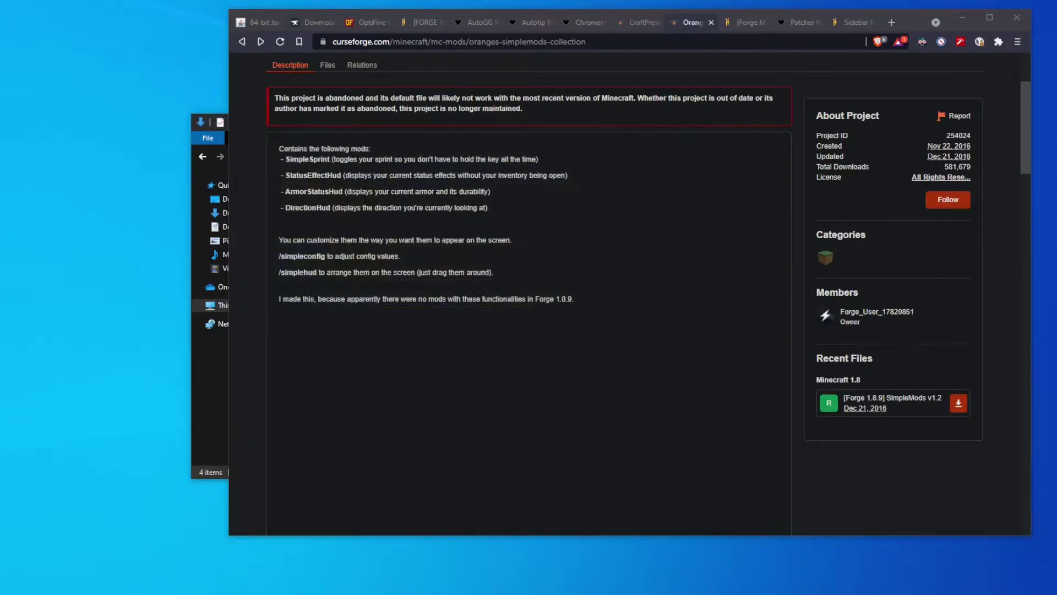
{"action": "scroll", "coordinate": [448, 132], "scroll_direction": "up", "scroll_amount": 2}
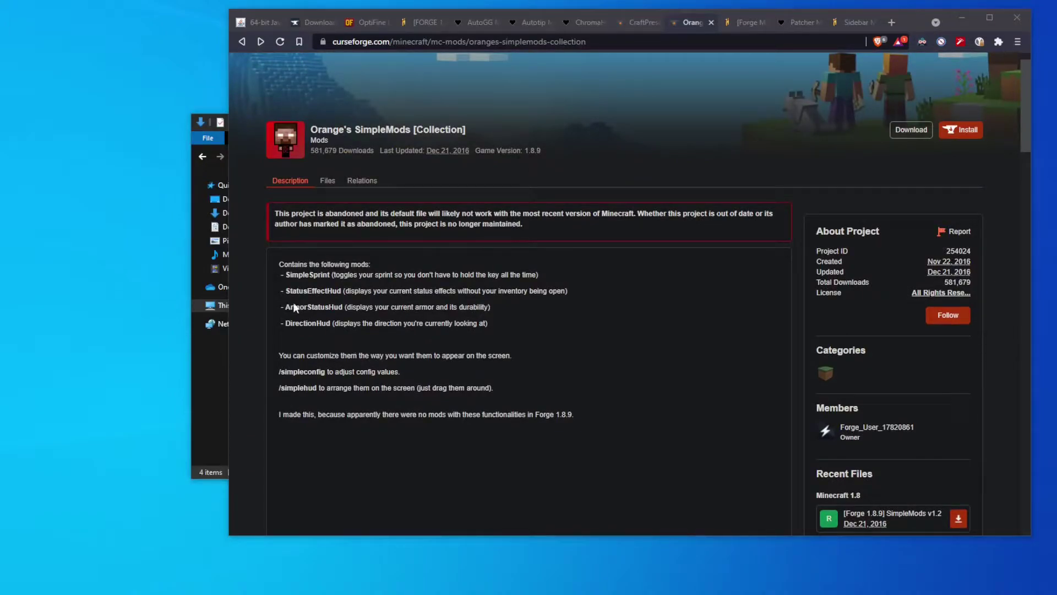
{"action": "left_click_drag", "start_coordinate": [290, 291], "coordinate": [570, 284]}
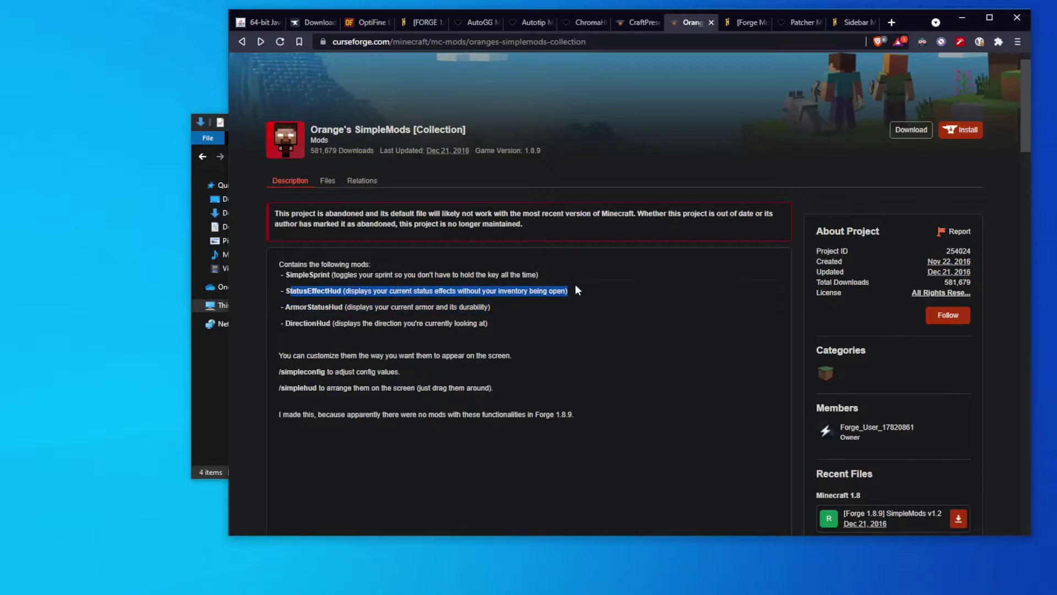
{"action": "left_click", "coordinate": [575, 286]}
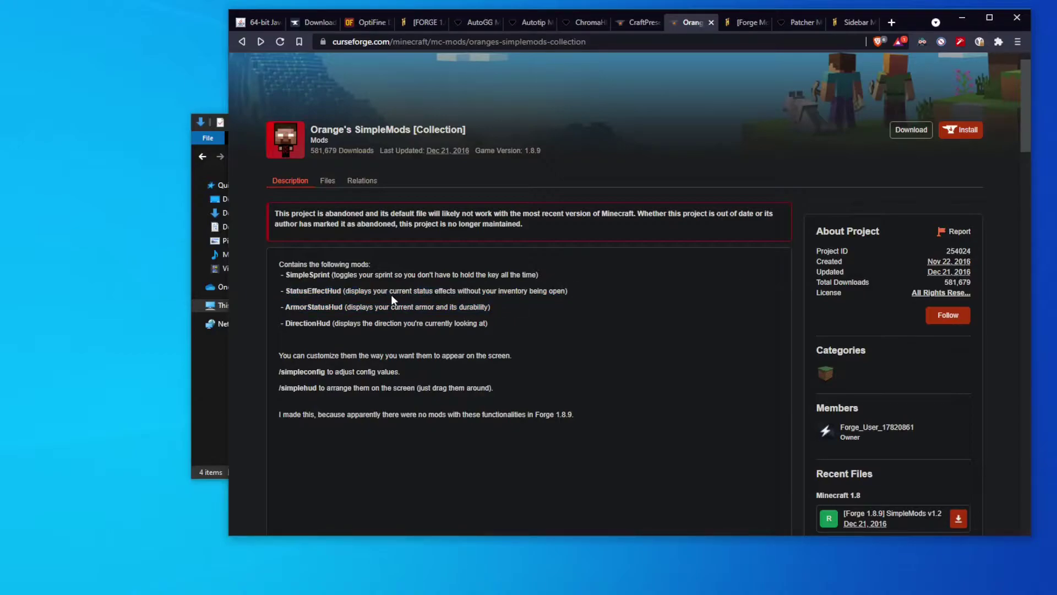
{"action": "left_click_drag", "start_coordinate": [320, 303], "coordinate": [413, 306]}
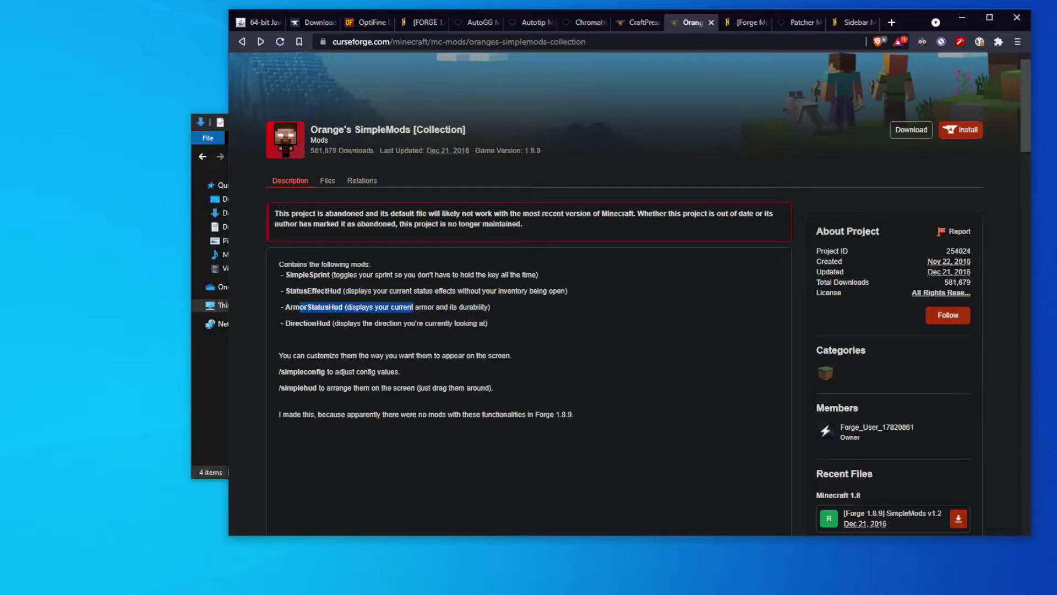
{"action": "left_click", "coordinate": [413, 307]}
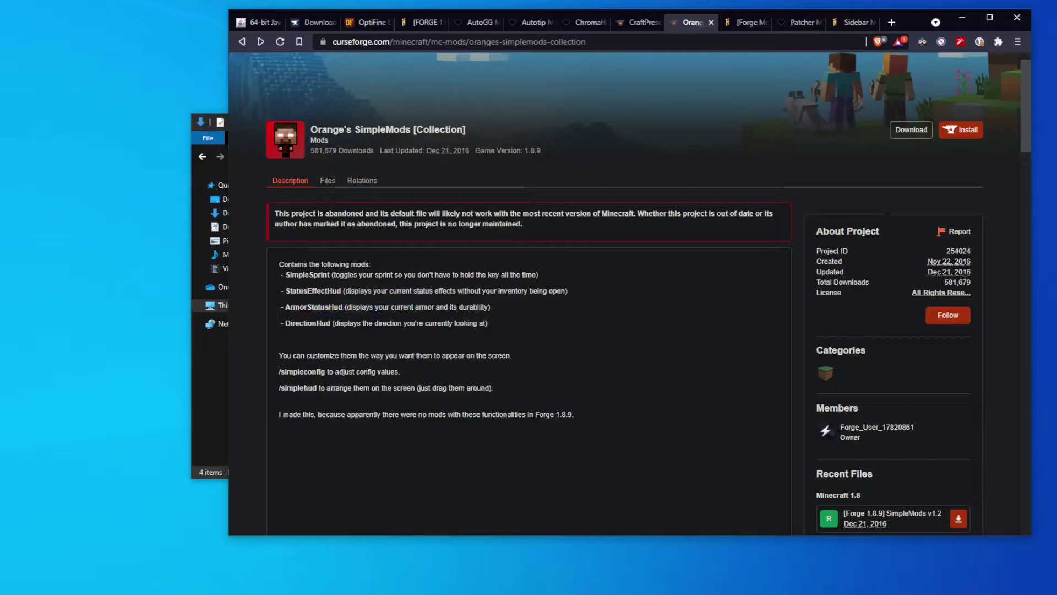
- Read the NoCloseMyChat forum thread, covering what the mod does and where to download it
{"action": "left_click", "coordinate": [745, 23]}
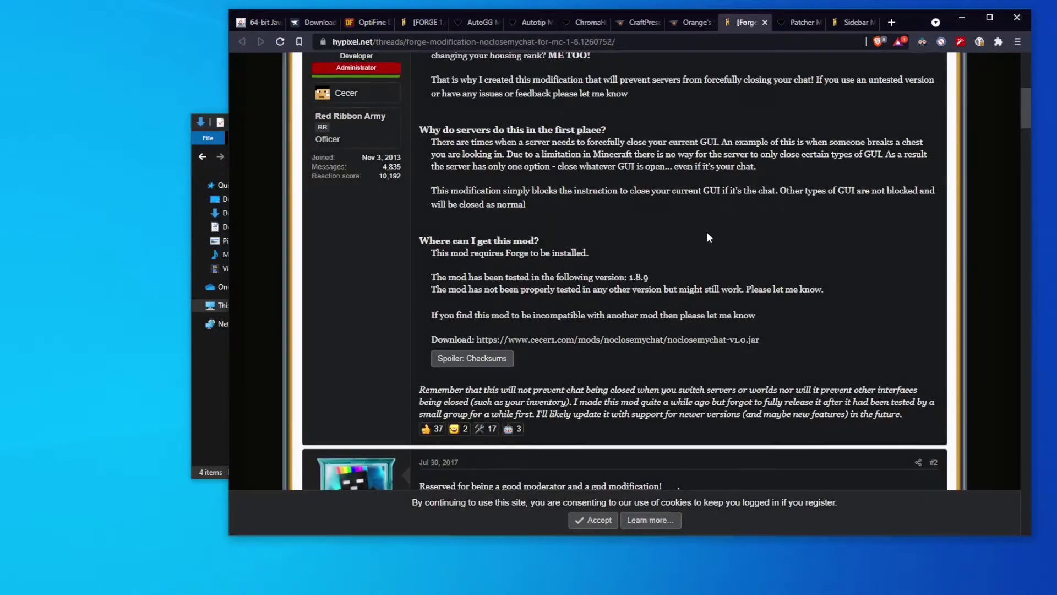
{"action": "scroll", "coordinate": [706, 231], "scroll_direction": "up", "scroll_amount": 3}
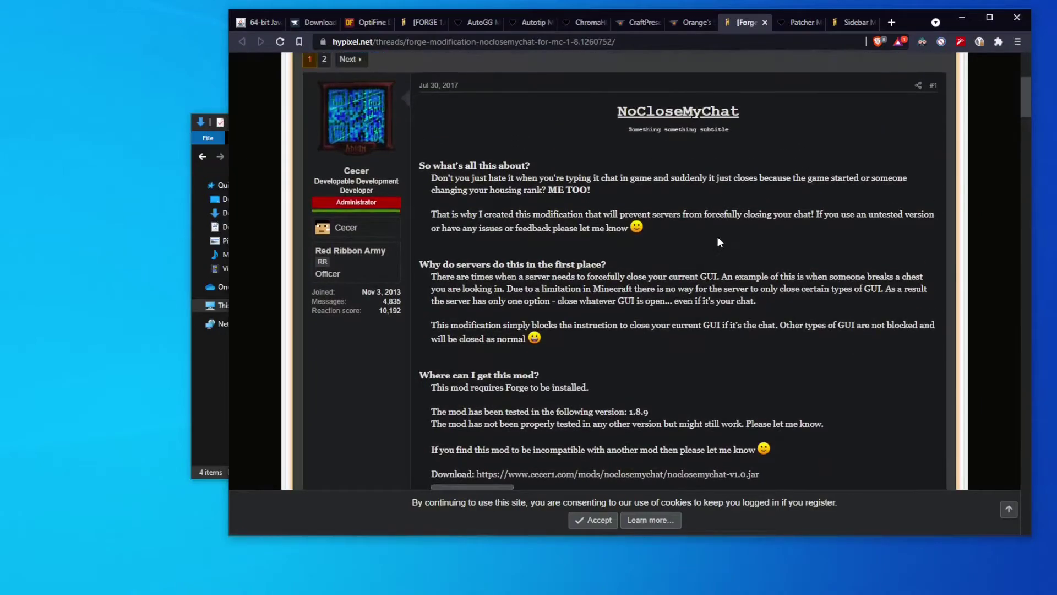
{"action": "scroll", "coordinate": [718, 242], "scroll_direction": "down", "scroll_amount": 1}
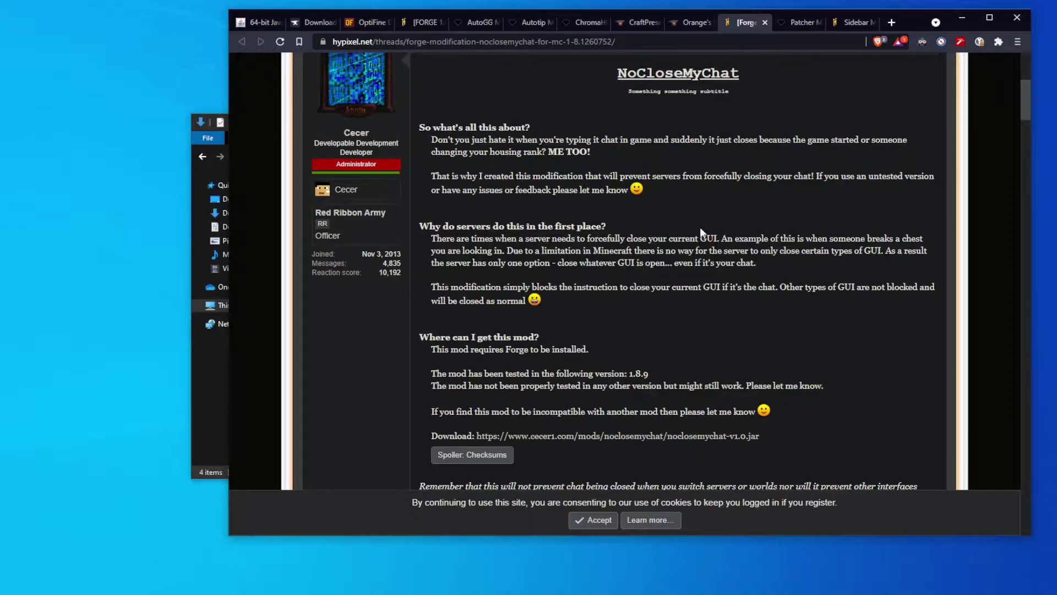
{"action": "scroll", "coordinate": [693, 215], "scroll_direction": "up", "scroll_amount": 1}
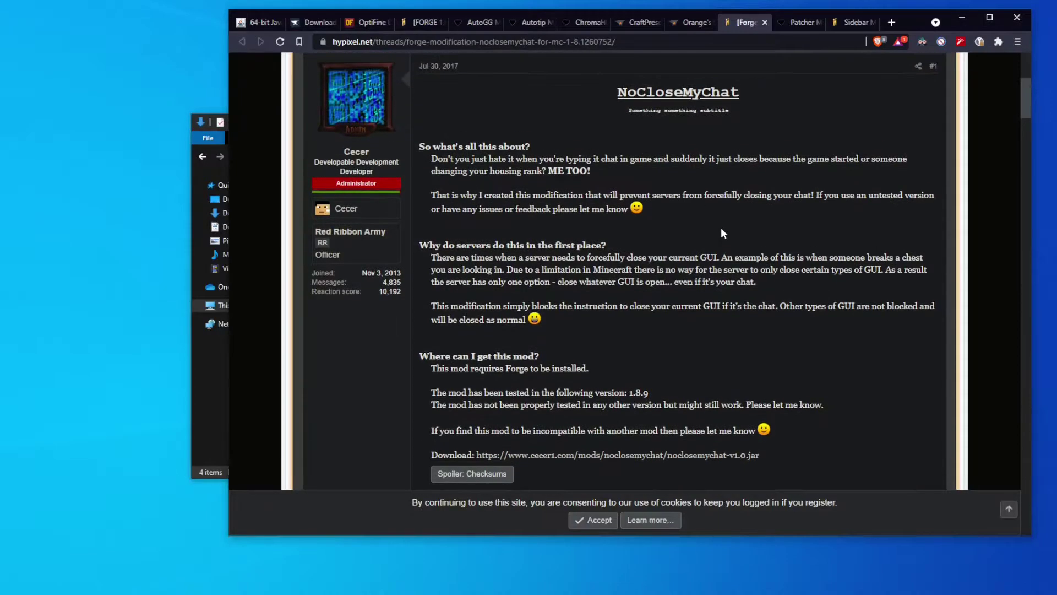
{"action": "scroll", "coordinate": [718, 236], "scroll_direction": "down", "scroll_amount": 2}
{"action": "scroll", "coordinate": [718, 236], "scroll_direction": "up", "scroll_amount": 2}
{"action": "scroll", "coordinate": [391, 170], "scroll_direction": "up", "scroll_amount": 1}
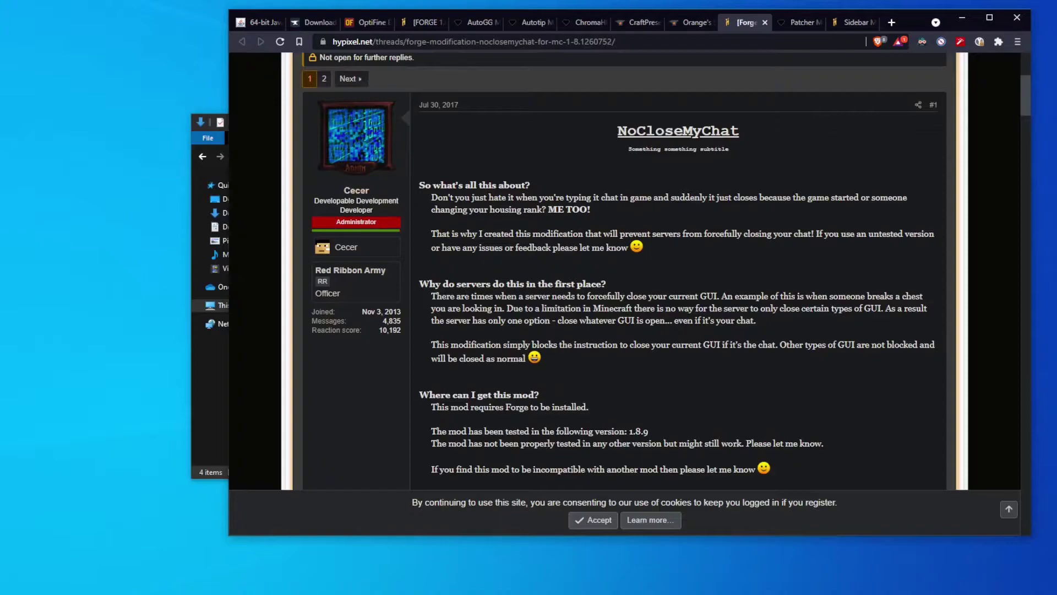
{"action": "scroll", "coordinate": [551, 246], "scroll_direction": "down", "scroll_amount": 2}
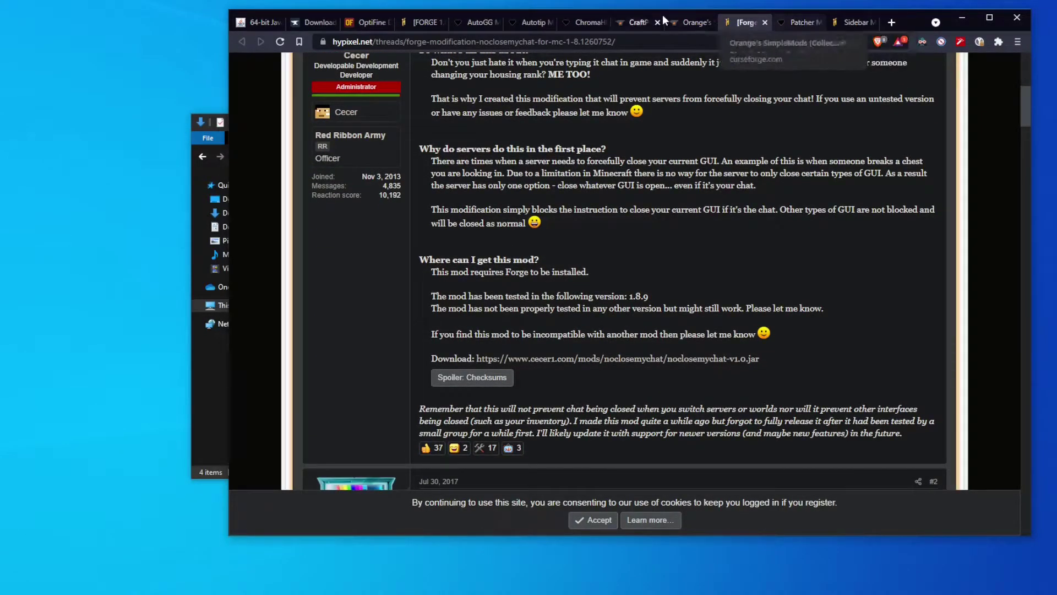
- Revisit the Orange's SimpleMods and CraftPresence pages, and review the Patcher and Sidebar Mod pages
{"action": "left_click", "coordinate": [689, 22]}
{"action": "left_click", "coordinate": [638, 23]}
{"action": "left_click", "coordinate": [677, 23]}
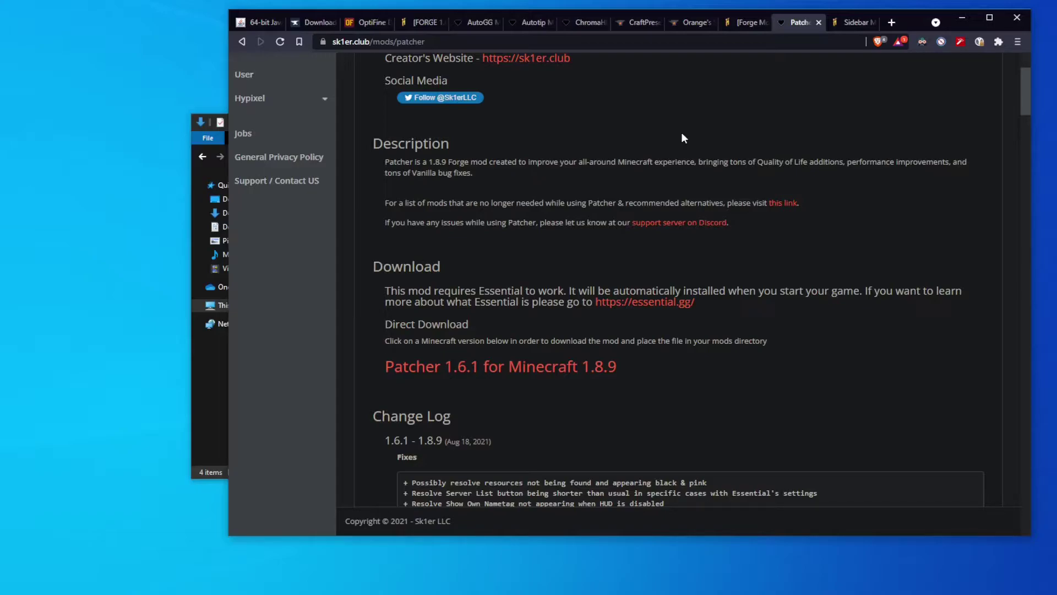
{"action": "left_click", "coordinate": [843, 21]}
{"action": "scroll", "coordinate": [700, 221], "scroll_direction": "down", "scroll_amount": 2}
{"action": "scroll", "coordinate": [701, 220], "scroll_direction": "down", "scroll_amount": 3}
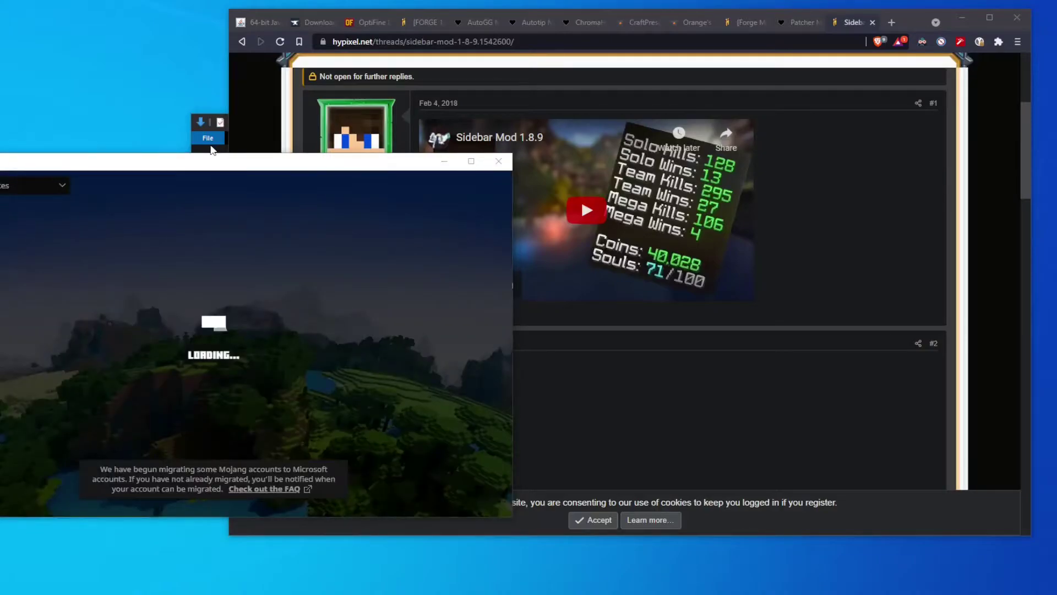
- Bring the Downloads folder window to the front and open the Windows Run dialog
{"action": "left_click", "coordinate": [193, 128]}
{"action": "left_click", "coordinate": [534, 341]}
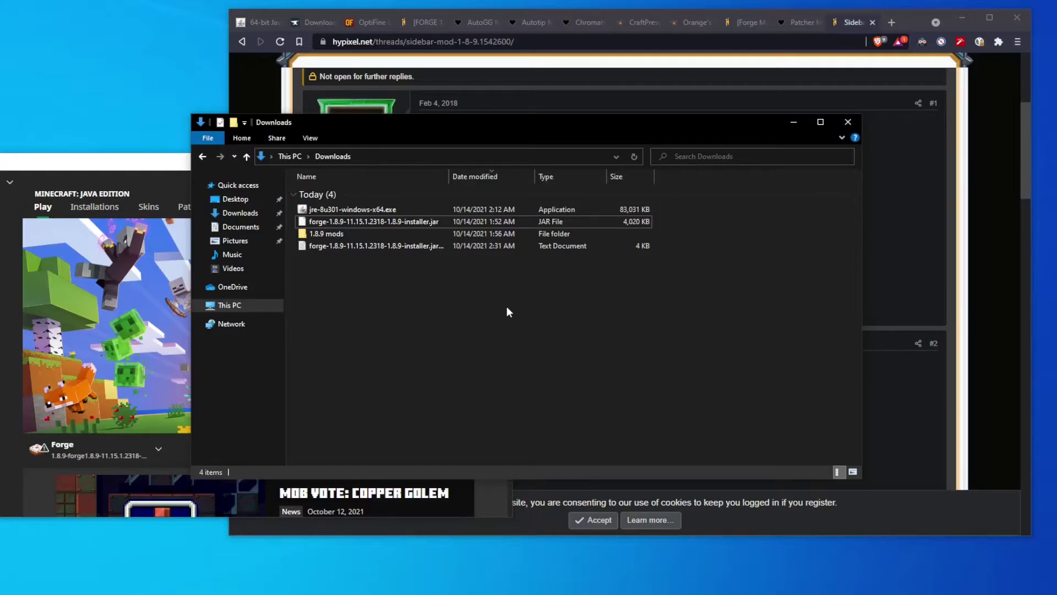
{"action": "key", "text": "super"}
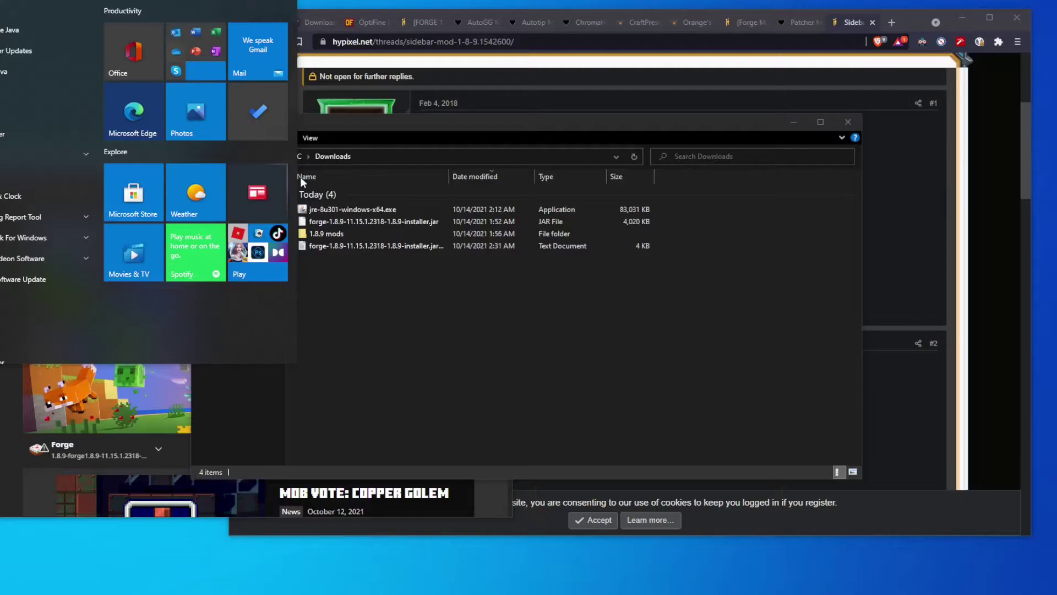
{"action": "type", "text": "cmd"}
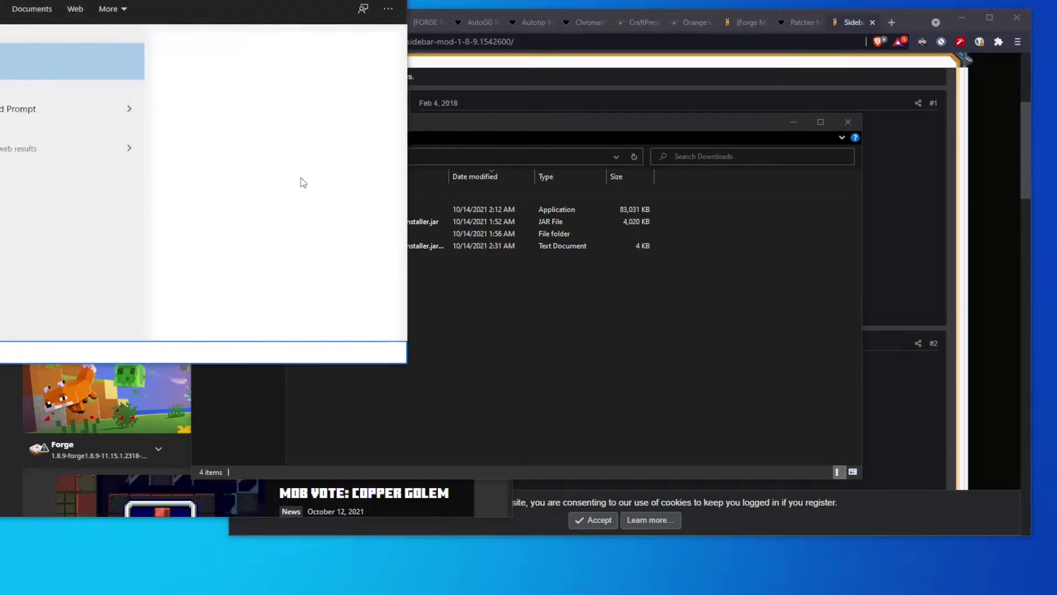
{"action": "key", "text": "Return"}
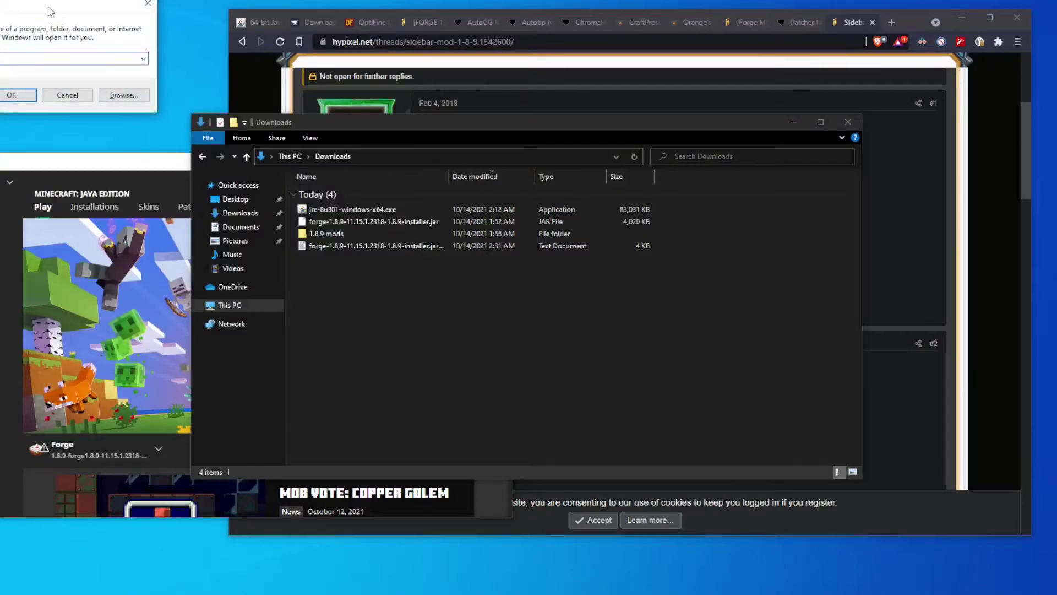
- Run %appdata% and open the mods folder inside .minecraft
{"action": "left_click_drag", "start_coordinate": [50, 11], "coordinate": [447, 189]}
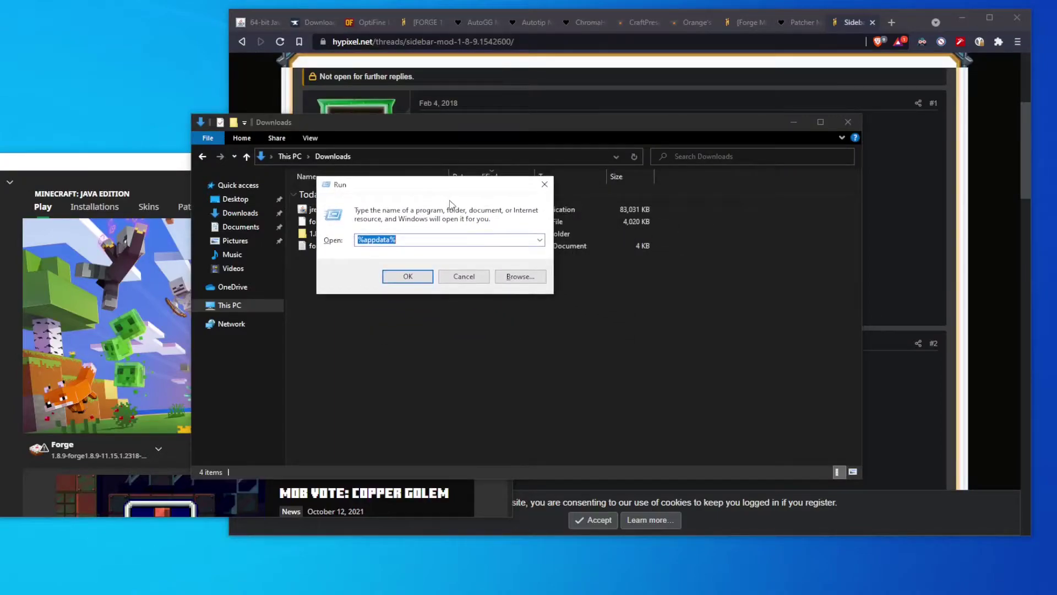
{"action": "left_click", "coordinate": [407, 236]}
{"action": "mouse_move", "coordinate": [400, 239]}
{"action": "left_mouse_down"}
{"action": "mouse_move", "coordinate": [355, 240]}
{"action": "mouse_move", "coordinate": [398, 240]}
{"action": "left_mouse_up"}
{"action": "left_click", "coordinate": [408, 240]}
{"action": "left_click", "coordinate": [406, 277]}
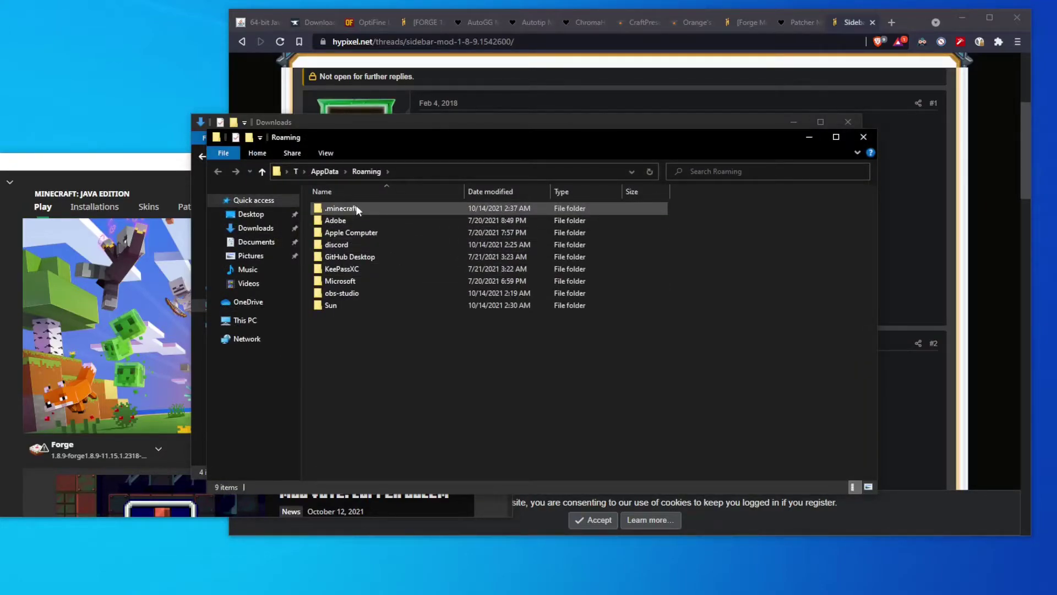
{"action": "double_click", "coordinate": [356, 207]}
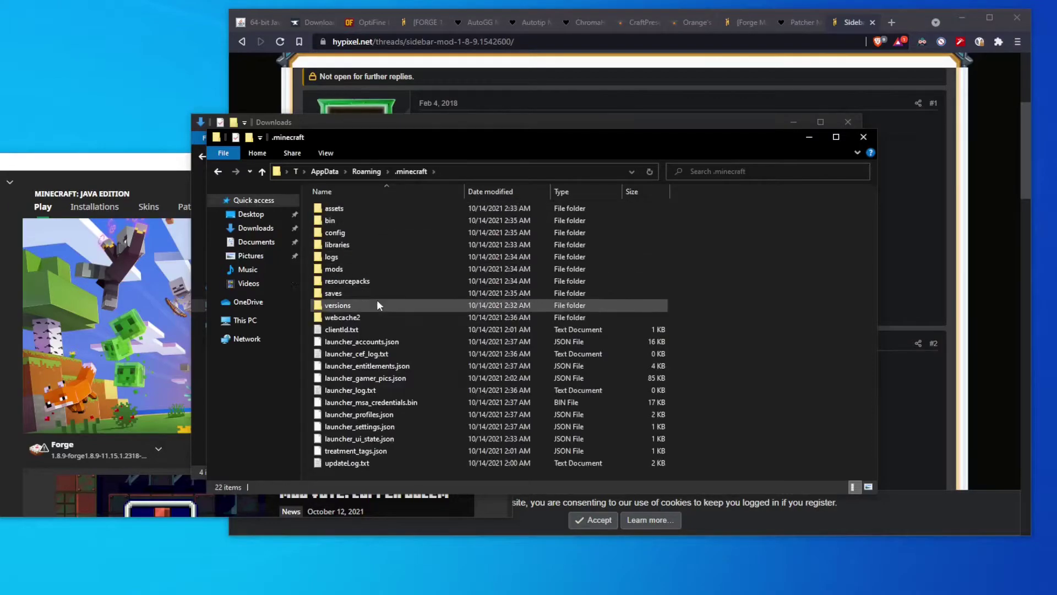
{"action": "double_click", "coordinate": [363, 269]}
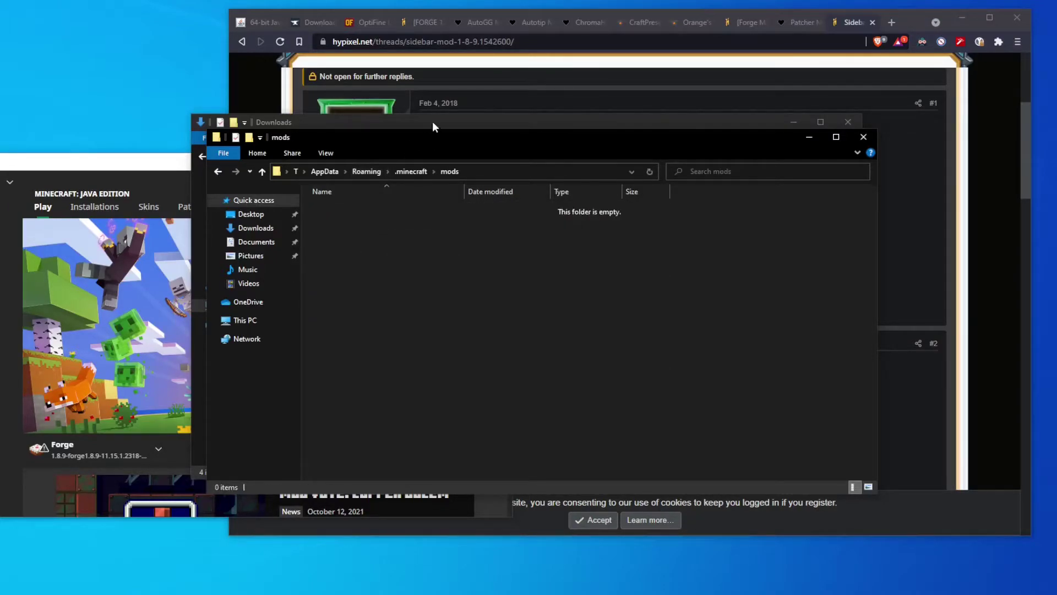
- Switch the mods window to Downloads and open the 1.8.9 mods folder there
{"action": "left_click_drag", "start_coordinate": [431, 122], "coordinate": [597, 134]}
{"action": "left_click", "coordinate": [304, 240]}
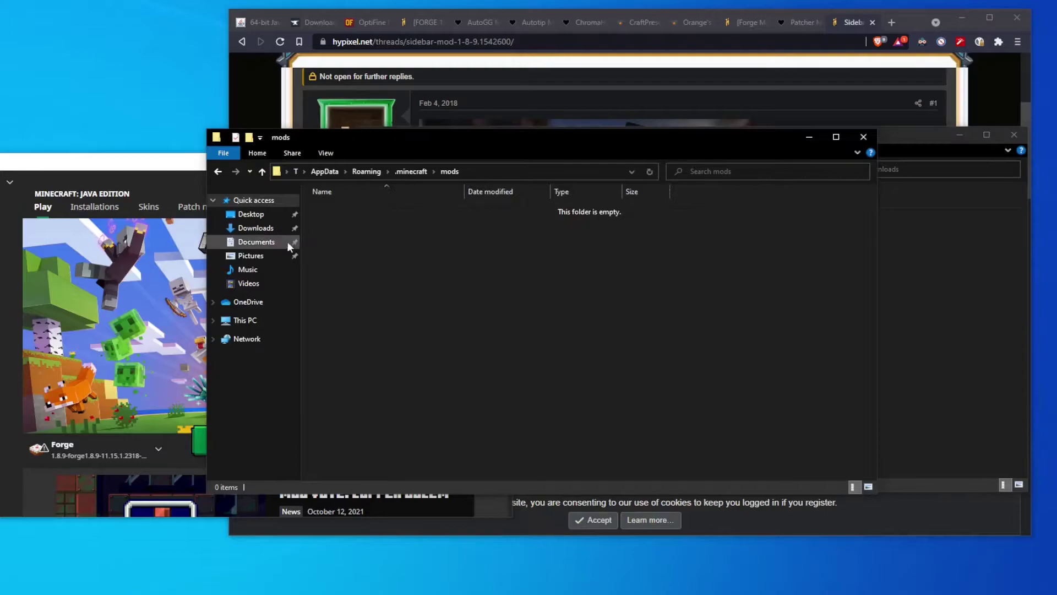
{"action": "left_click", "coordinate": [256, 228]}
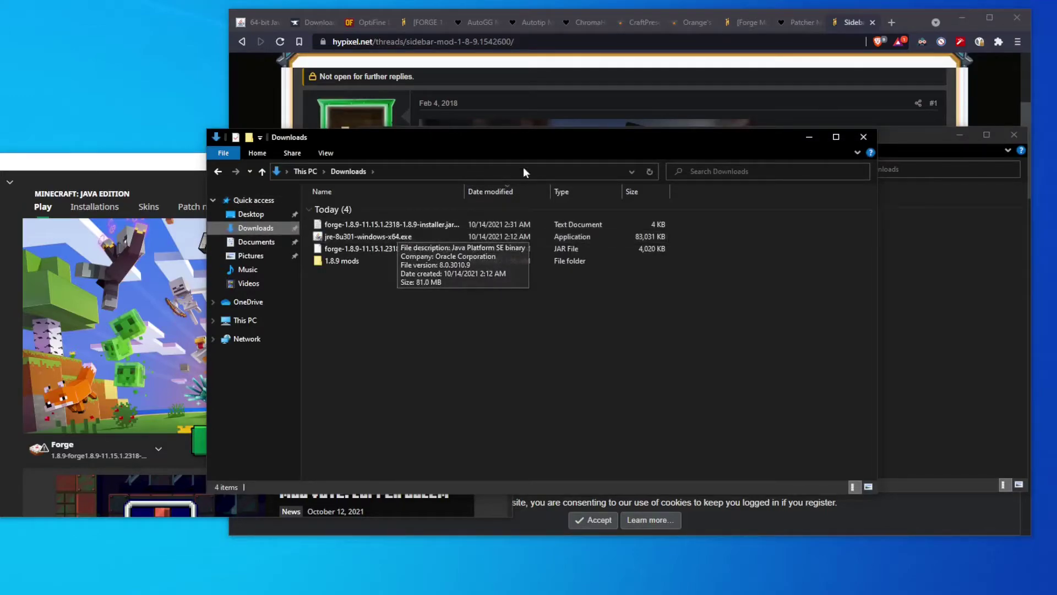
{"action": "left_click_drag", "start_coordinate": [587, 137], "coordinate": [549, 137]}
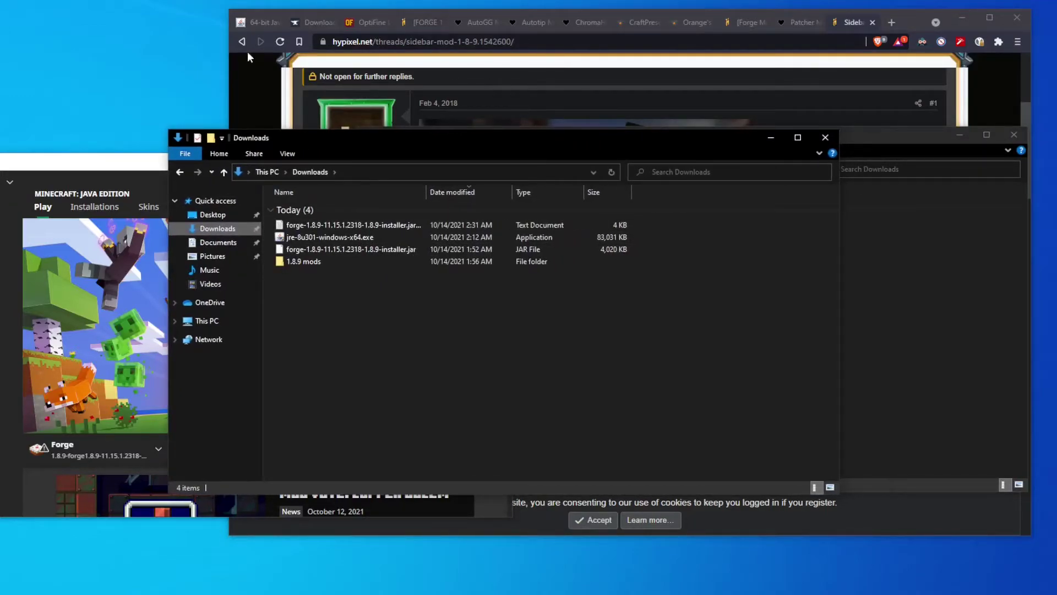
{"action": "left_click", "coordinate": [863, 244]}
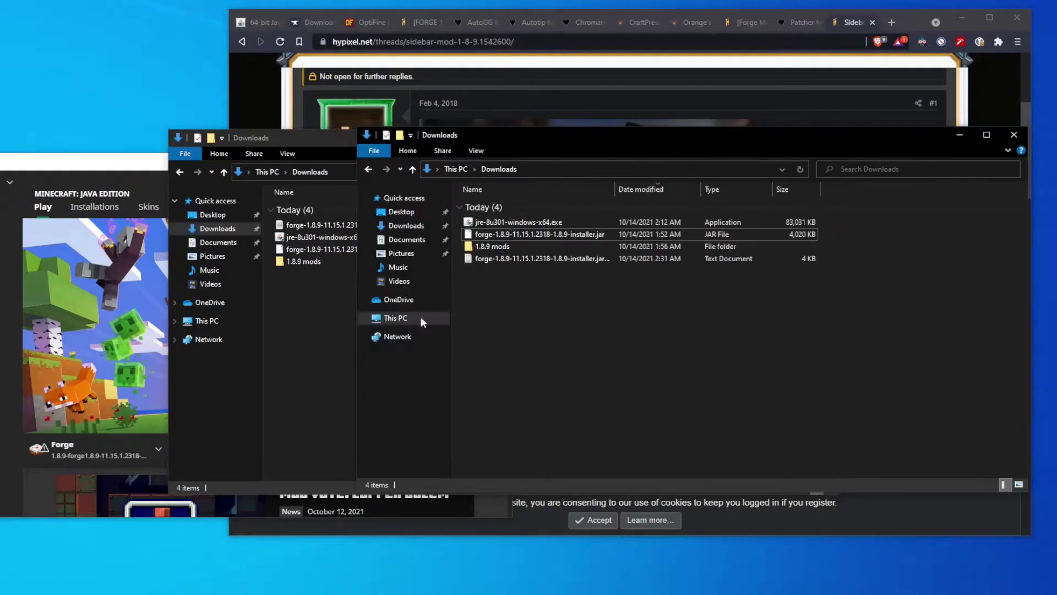
{"action": "left_click", "coordinate": [323, 299]}
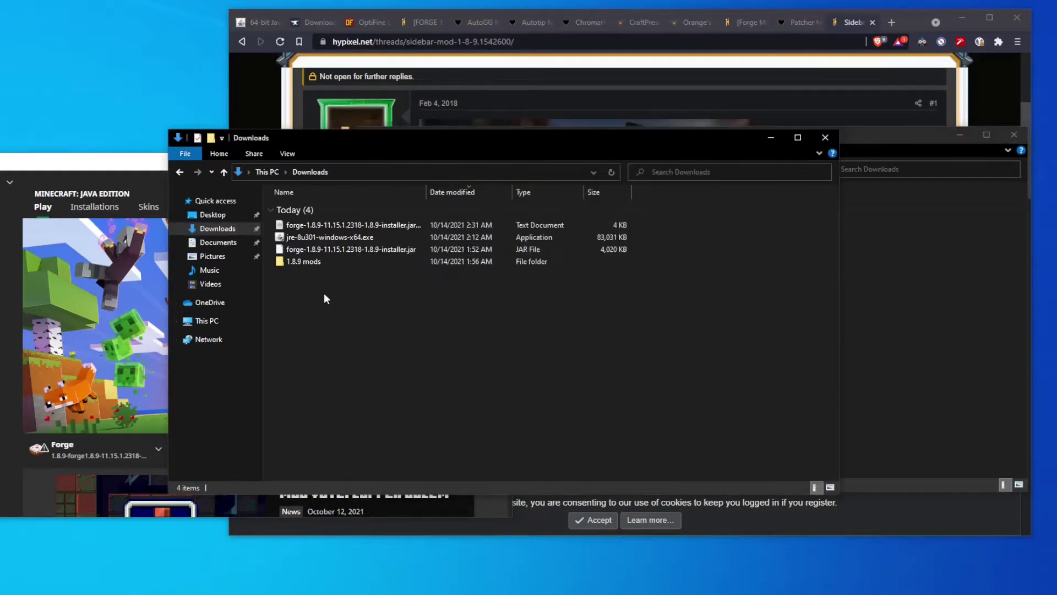
{"action": "double_click", "coordinate": [309, 260]}
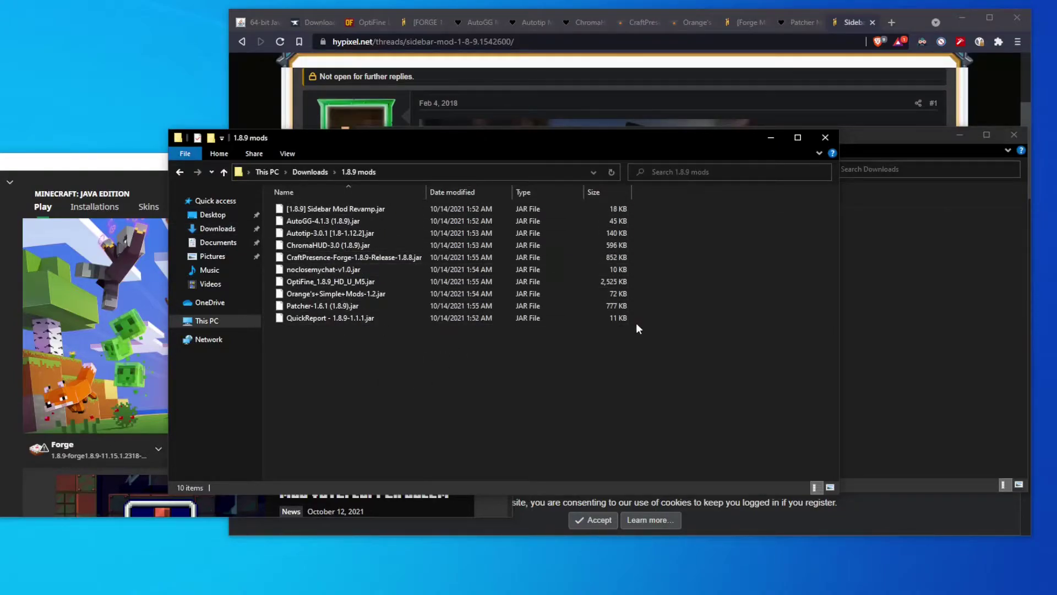
- Try to move all the mod files from the 1.8.9 mods folder into the other folder window
{"action": "left_click_drag", "start_coordinate": [586, 394], "coordinate": [447, 187]}
{"action": "left_click_drag", "start_coordinate": [417, 245], "coordinate": [932, 300]}
{"action": "left_click", "coordinate": [887, 411]}
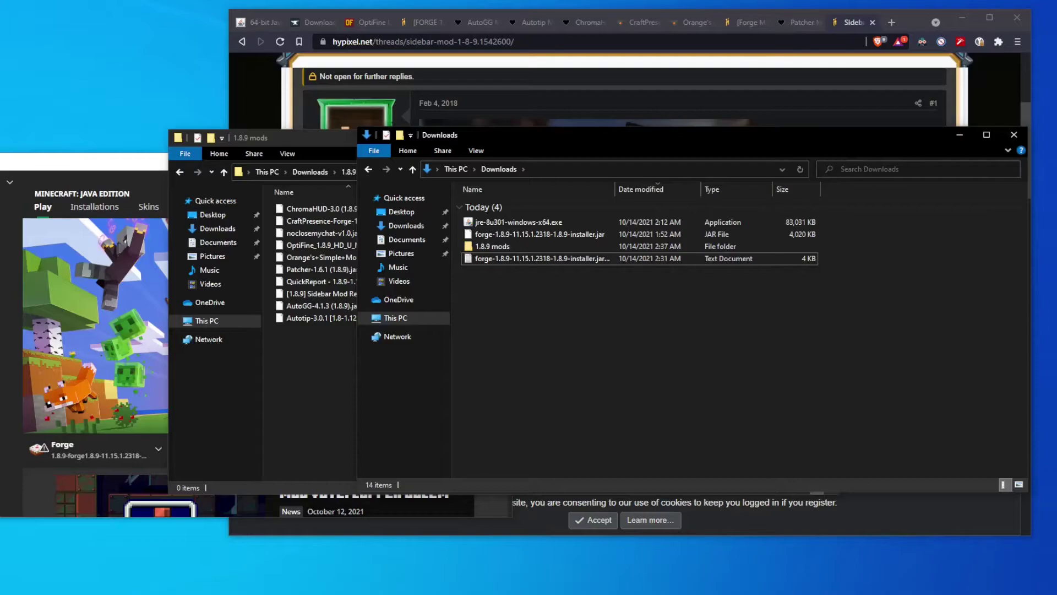
- Open the .minecraft folder in a separate window by running %appdata% from the Run dialog
{"action": "key", "text": "super"}
{"action": "type", "text": "run"}
{"action": "key", "text": "Return"}
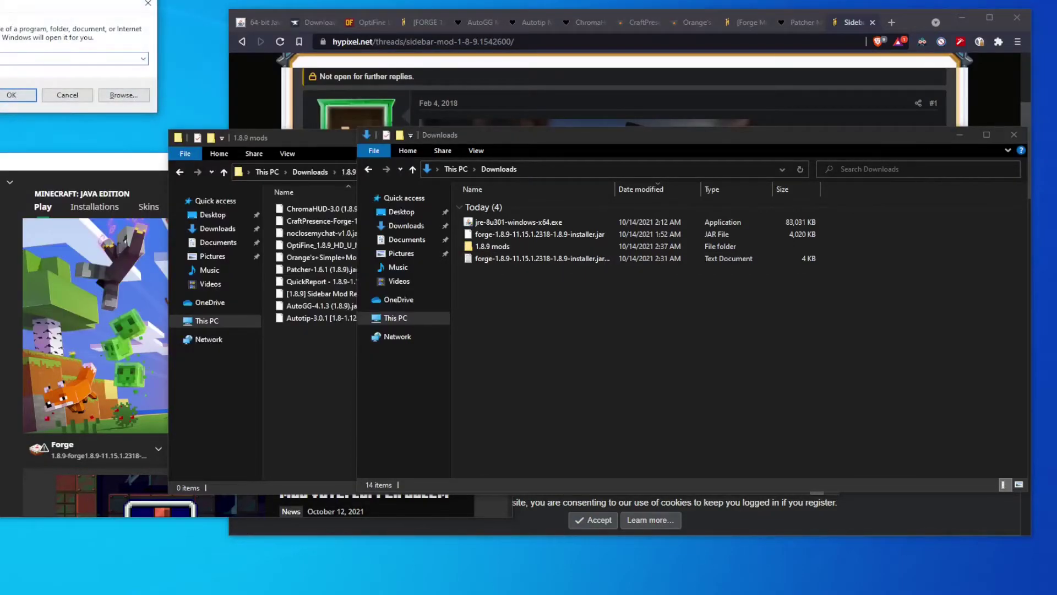
{"action": "left_click_drag", "start_coordinate": [83, 3], "coordinate": [948, 61]}
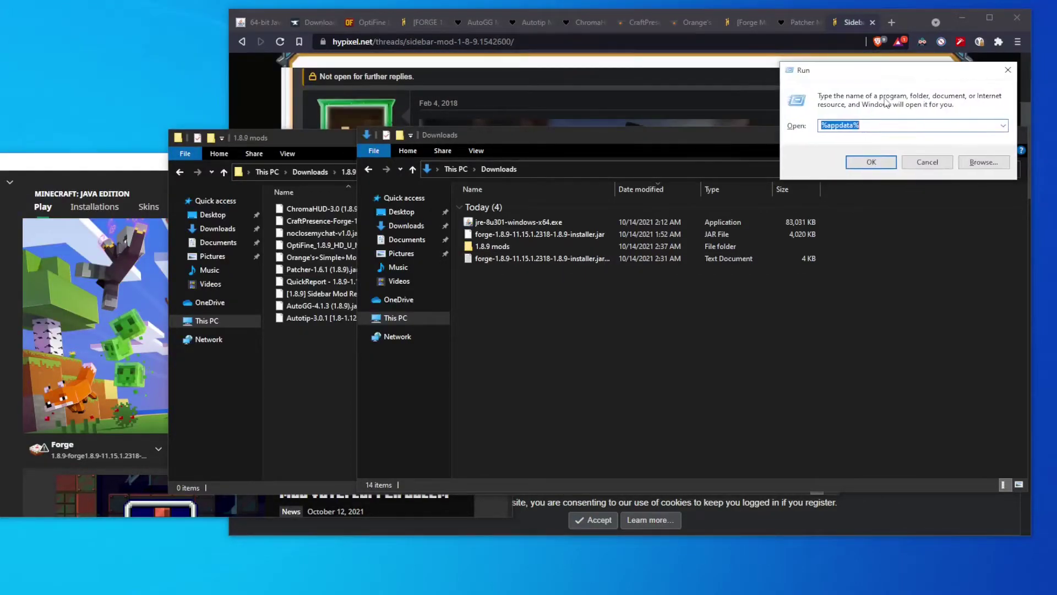
{"action": "left_click", "coordinate": [871, 164]}
{"action": "double_click", "coordinate": [403, 221]}
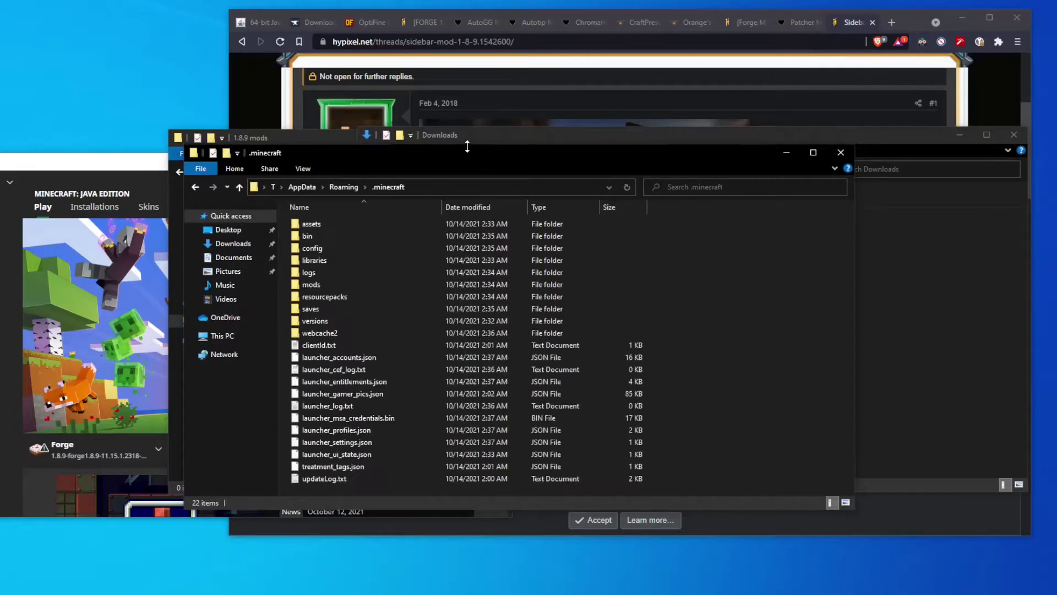
- Bring the .minecraft folder window back to the front and open its mods folder
{"action": "left_click_drag", "start_coordinate": [490, 154], "coordinate": [513, 158]}
{"action": "left_click", "coordinate": [866, 151]}
{"action": "left_click", "coordinate": [1016, 125]}
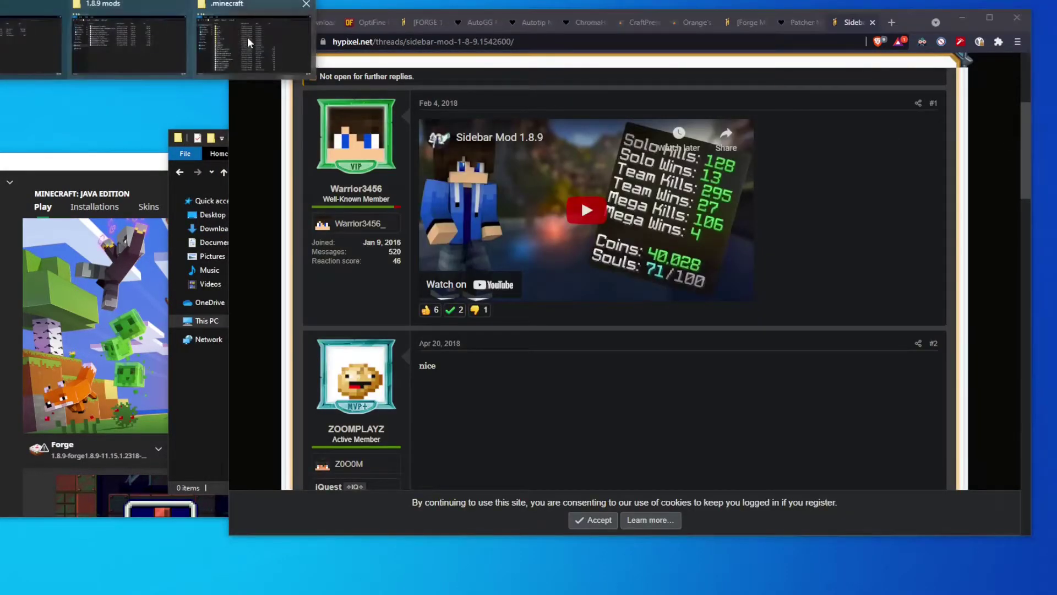
{"action": "left_click", "coordinate": [243, 37]}
{"action": "double_click", "coordinate": [431, 297]}
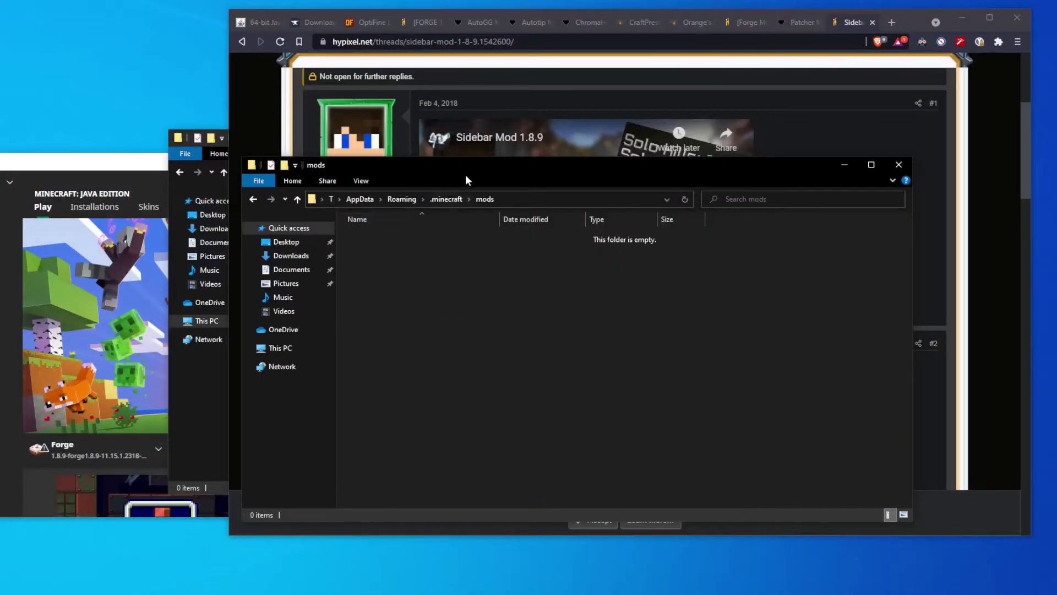
- Move all the mod files from the 1.8.9 mods folder into .minecraft's mods folder and close both folder windows
{"action": "left_click", "coordinate": [198, 386]}
{"action": "key", "text": "ctrl+a"}
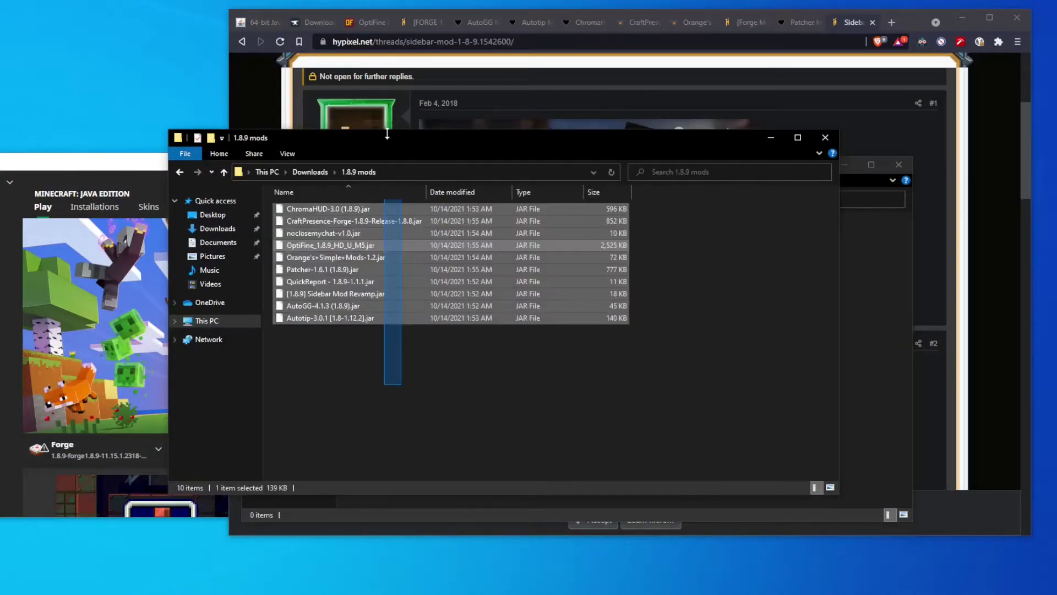
{"action": "left_click_drag", "start_coordinate": [325, 233], "coordinate": [867, 310]}
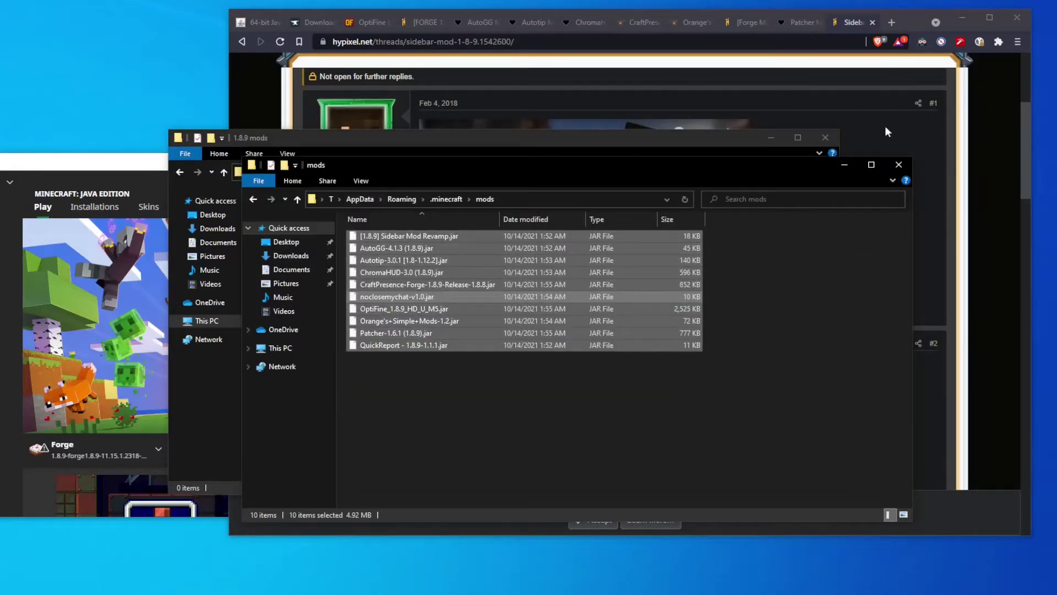
{"action": "left_click", "coordinate": [898, 164]}
{"action": "left_click", "coordinate": [825, 138]}
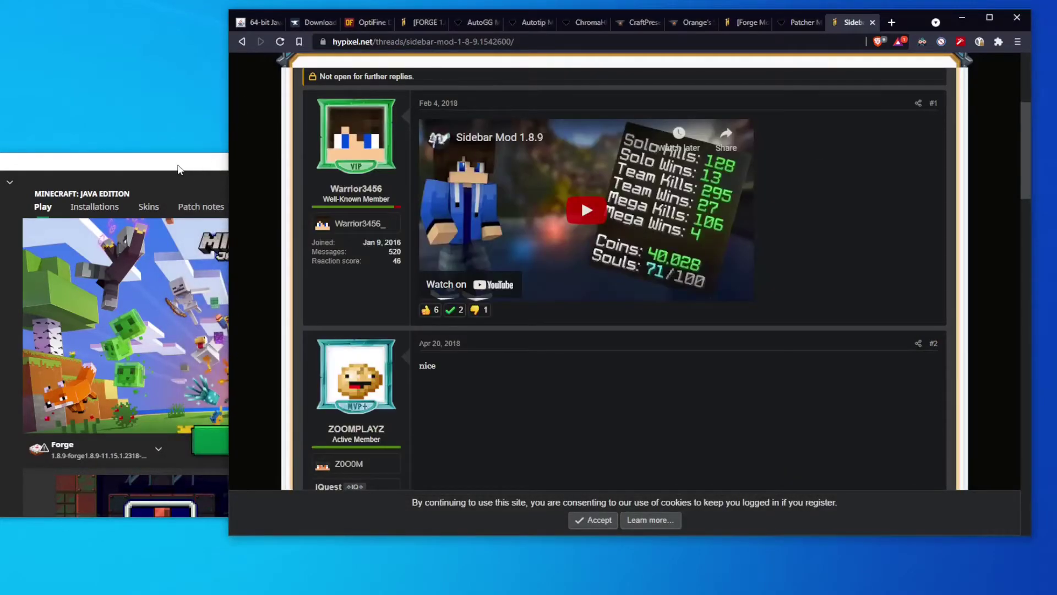
- Launch the Forge 1.8.9 profile from the Minecraft launcher, and clear the browser and Downloads windows off the desktop
{"action": "mouse_move", "coordinate": [179, 169]}
{"action": "left_mouse_down"}
{"action": "mouse_move", "coordinate": [163, 163]}
{"action": "mouse_move", "coordinate": [178, 163]}
{"action": "left_mouse_up"}
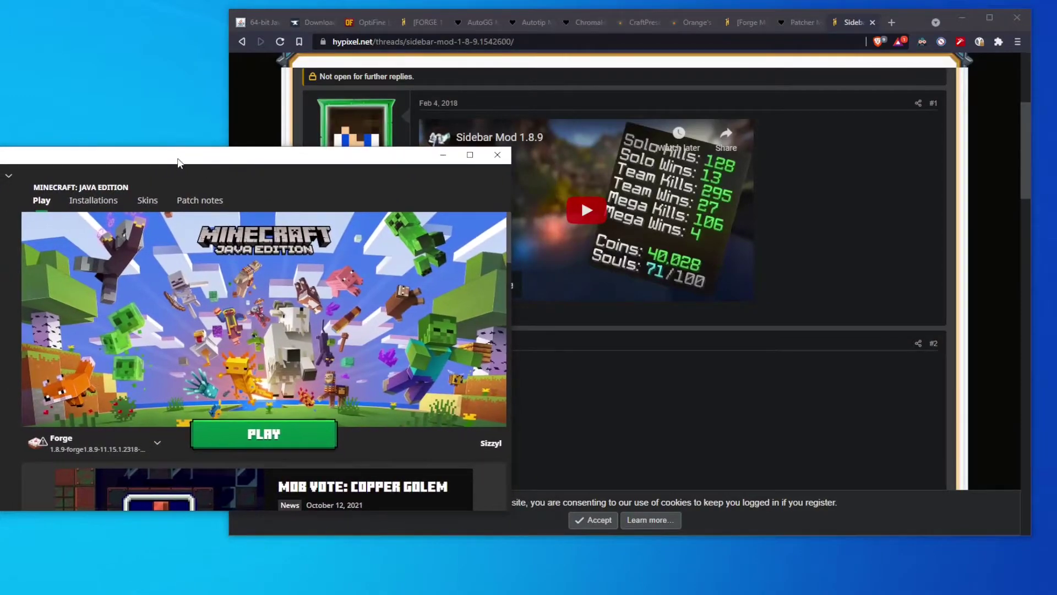
{"action": "left_click", "coordinate": [243, 434]}
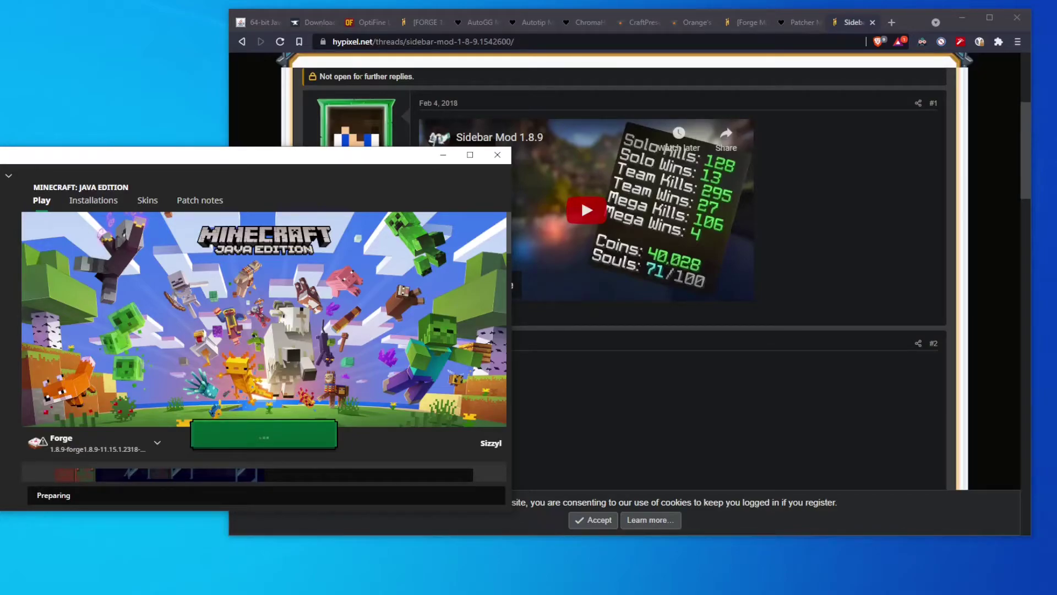
{"action": "left_click", "coordinate": [962, 18]}
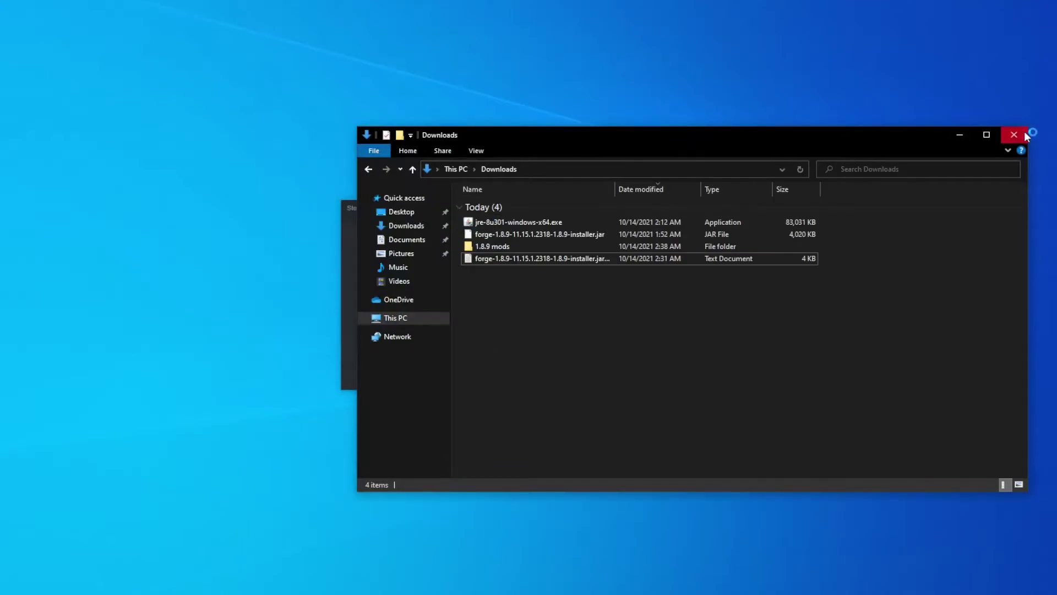
{"action": "left_click", "coordinate": [1014, 134]}
{"action": "left_click", "coordinate": [618, 208]}
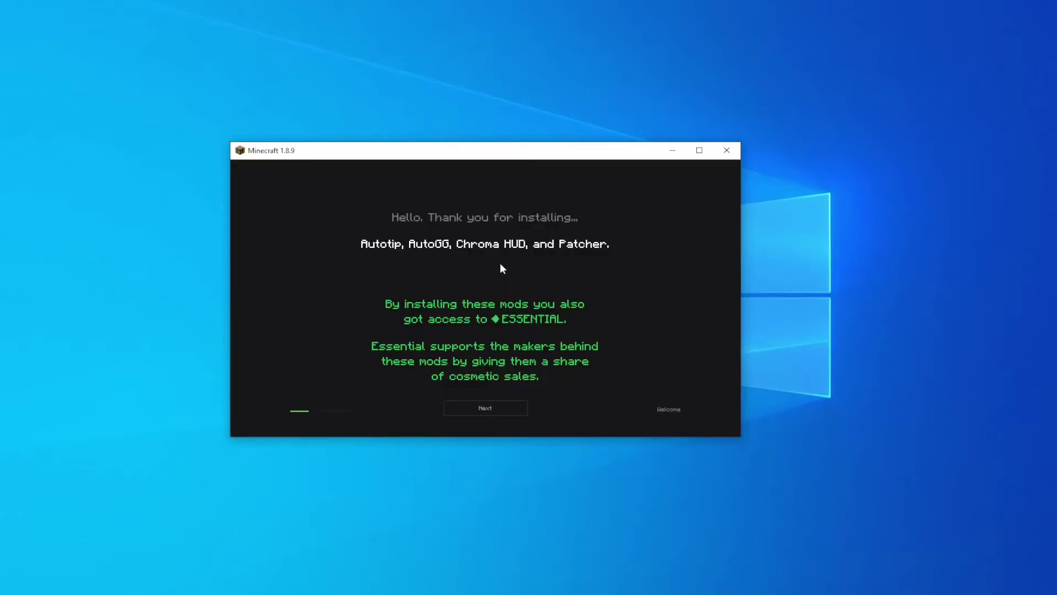
- Complete the Essential setup by choosing Essential Mini and continuing without accepting the terms of service
{"action": "left_click", "coordinate": [513, 408]}
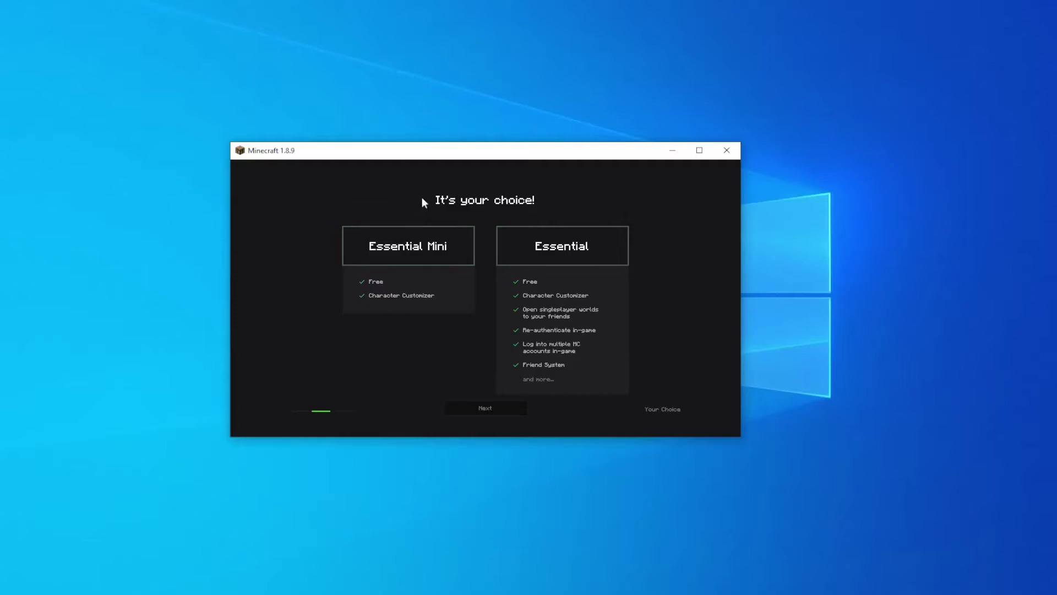
{"action": "left_click", "coordinate": [410, 254]}
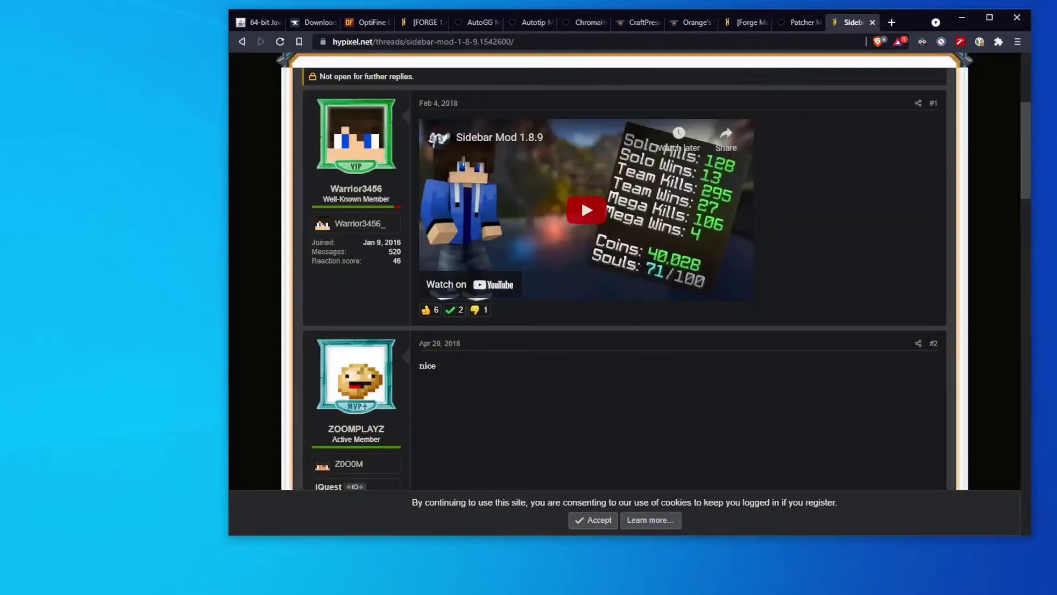
{"action": "key", "text": "alt+Tab"}
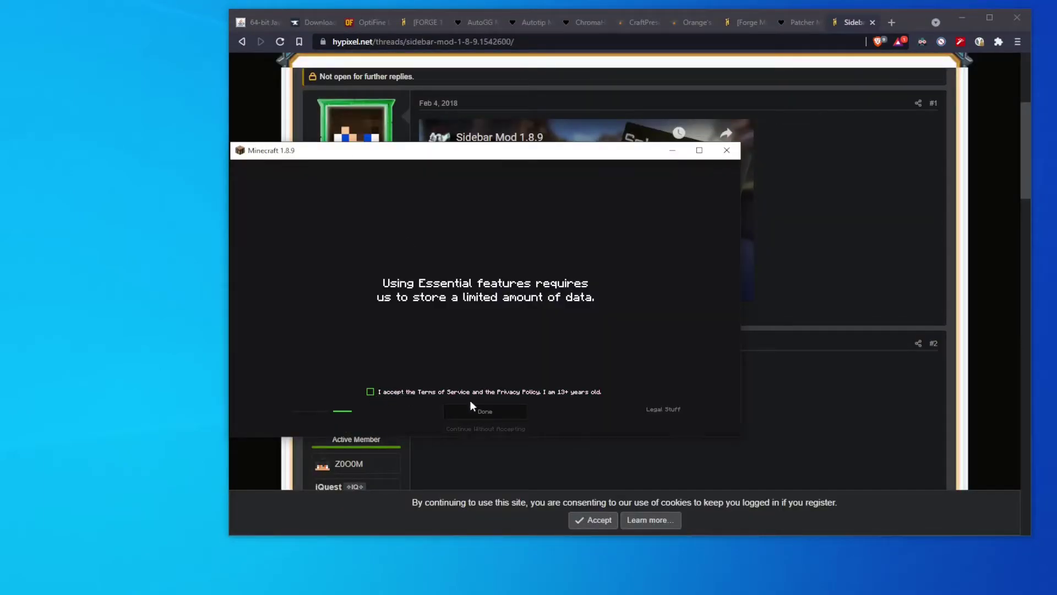
{"action": "left_click", "coordinate": [482, 429]}
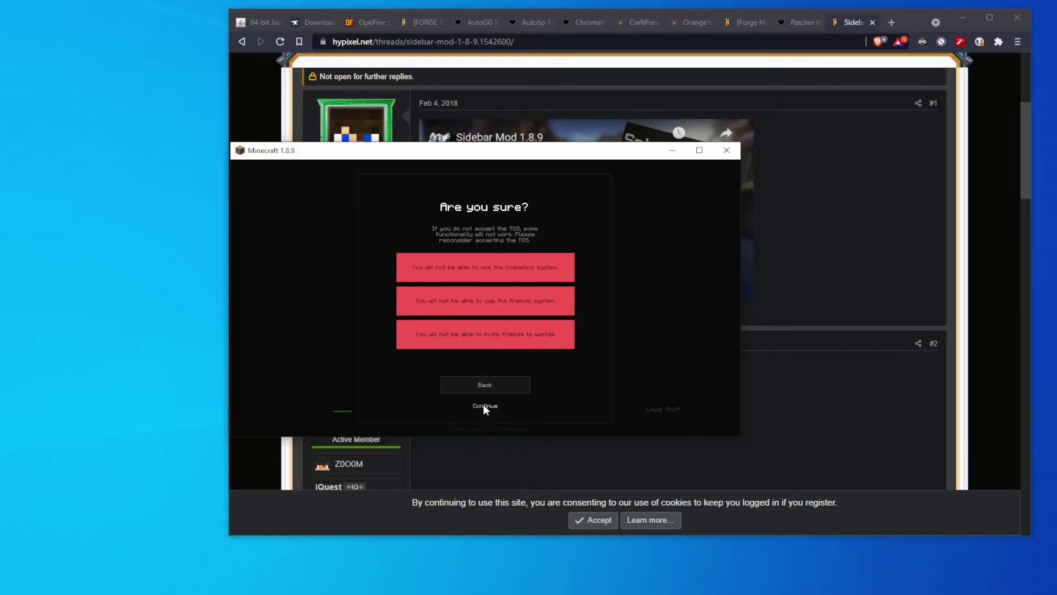
{"action": "left_click", "coordinate": [485, 406]}
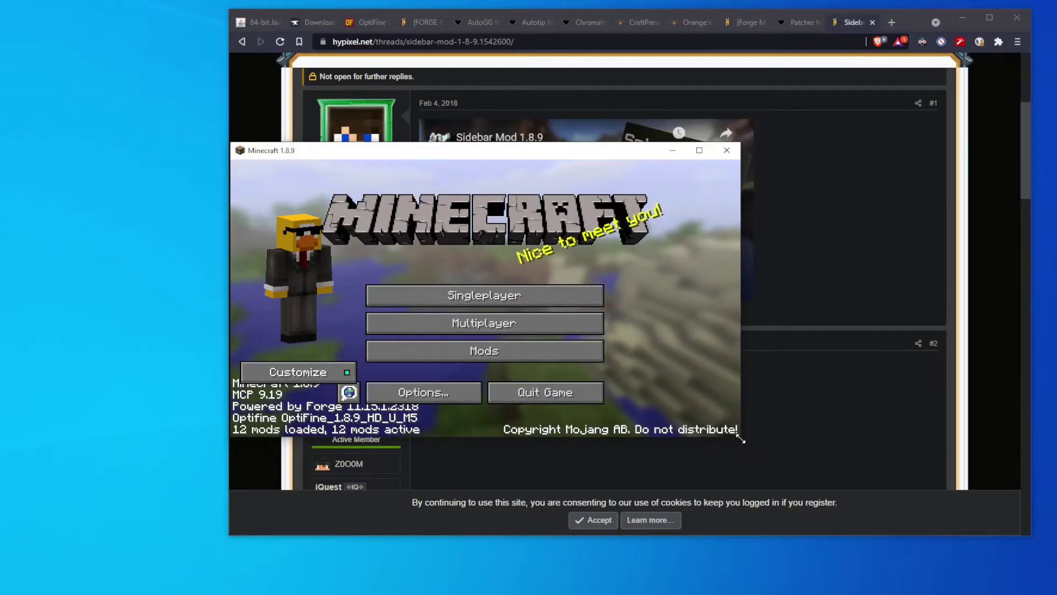
- Reposition and enlarge the Minecraft 1.8.9 window, and open the Multiplayer screen
{"action": "left_click_drag", "start_coordinate": [739, 435], "coordinate": [943, 524]}
{"action": "left_click_drag", "start_coordinate": [568, 152], "coordinate": [367, 45]}
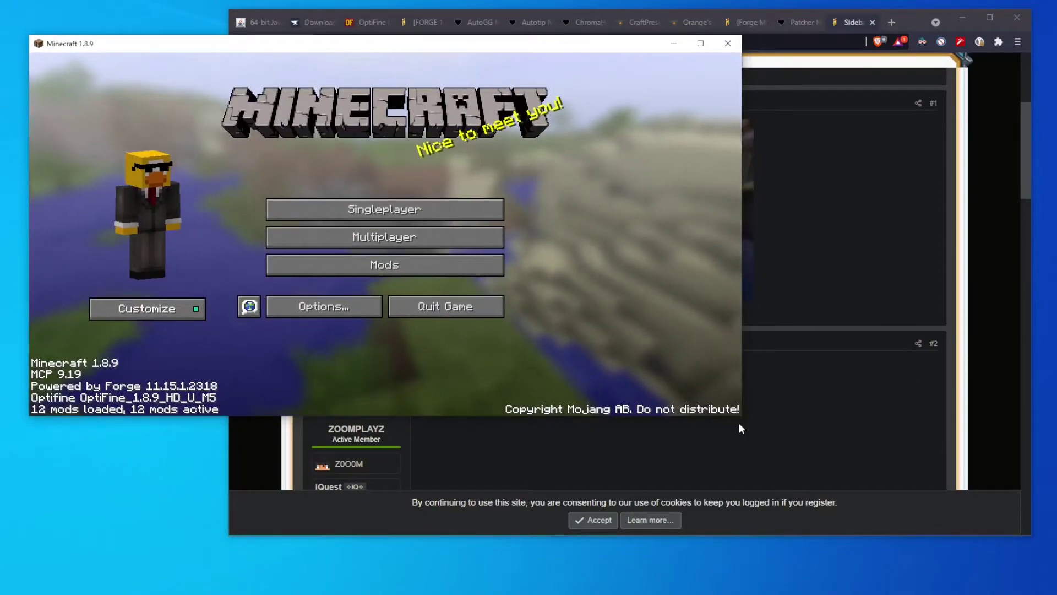
{"action": "left_click_drag", "start_coordinate": [744, 417], "coordinate": [855, 477]}
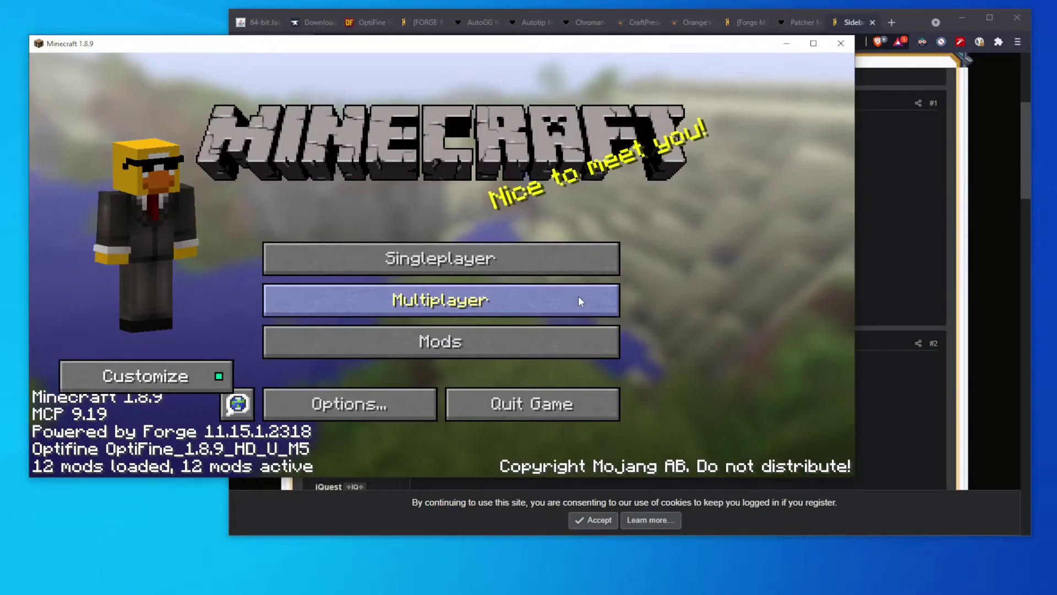
{"action": "left_click", "coordinate": [579, 298]}
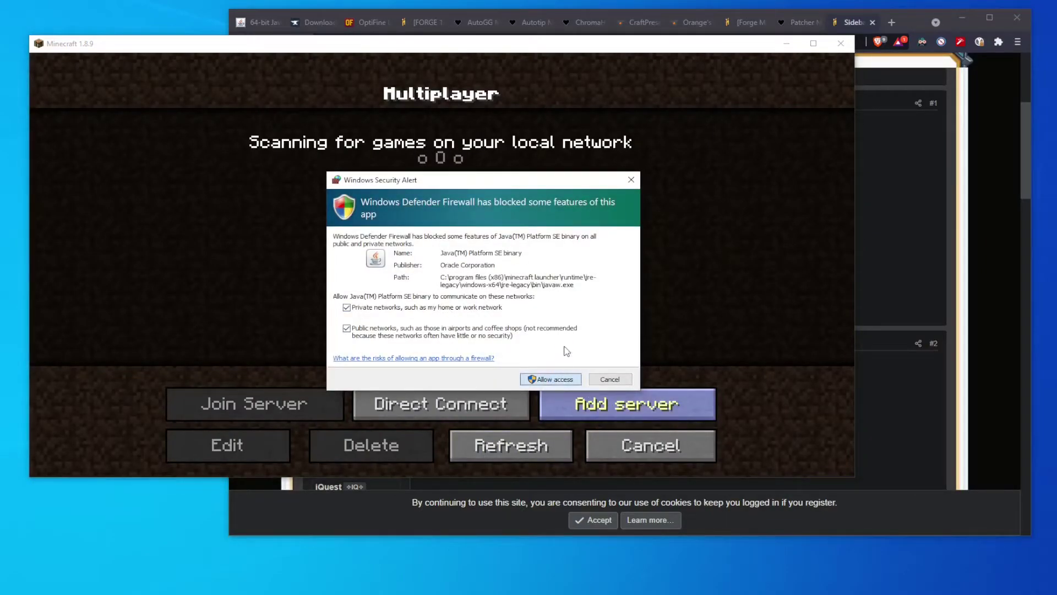
- Allow Java through the Windows firewall and add a multiplayer server with the address hypixel.net
{"action": "key", "text": "Return"}
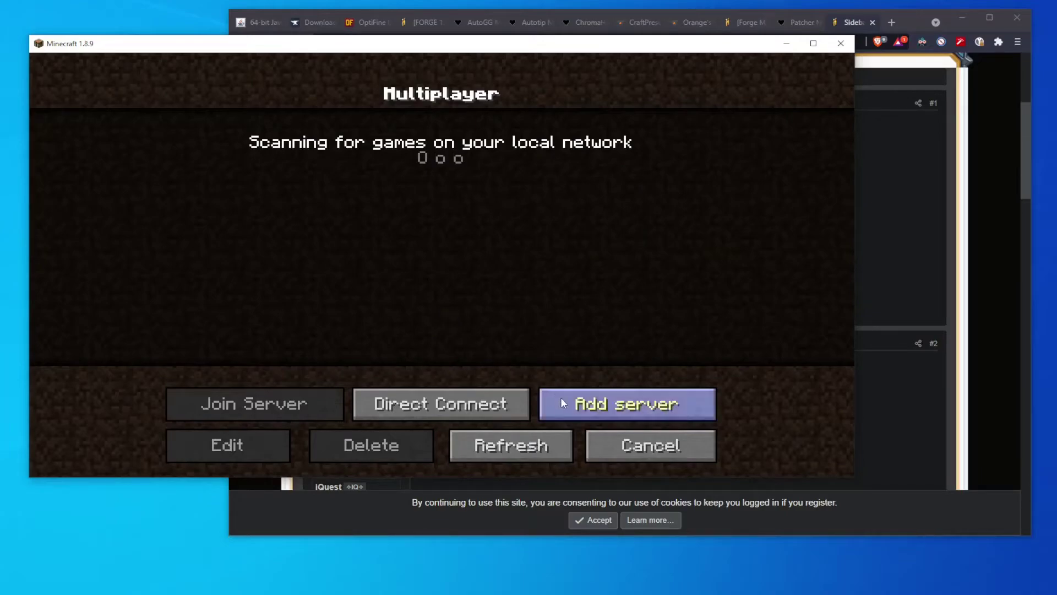
{"action": "left_click", "coordinate": [566, 402]}
{"action": "left_click", "coordinate": [467, 254]}
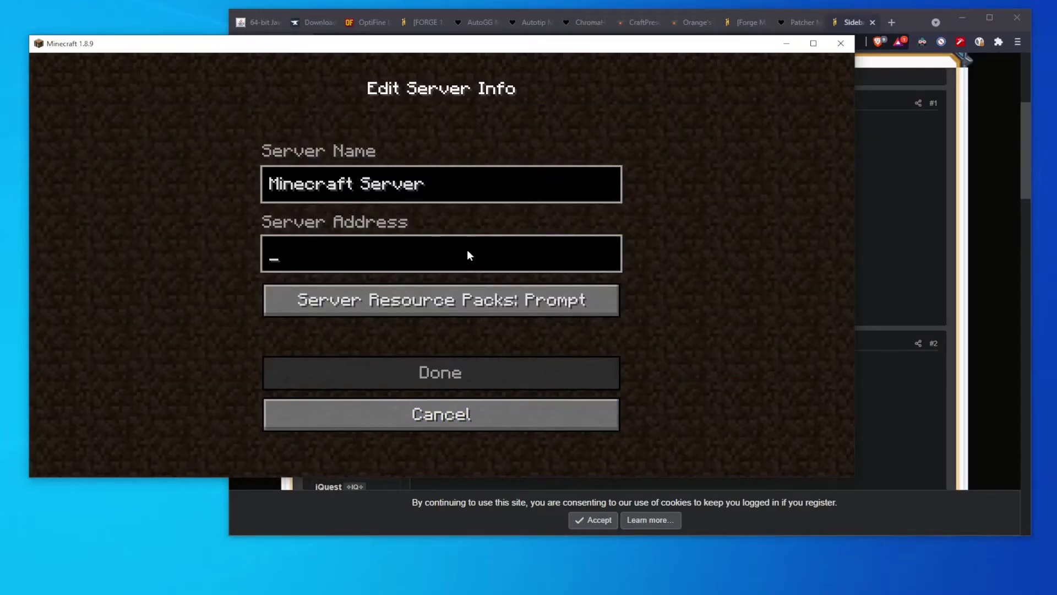
{"action": "type", "text": "hypixel.net"}
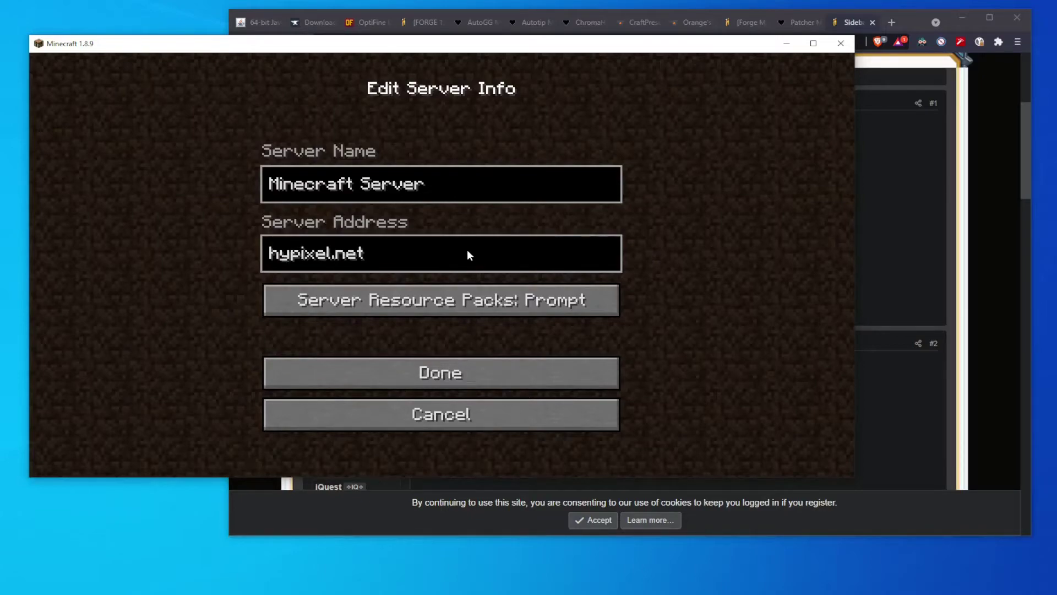
{"action": "key", "text": "Return"}
- Join the hypixel.net server, dismiss the sale book, and switch to the fourth hotbar slot
{"action": "left_click", "coordinate": [408, 171]}
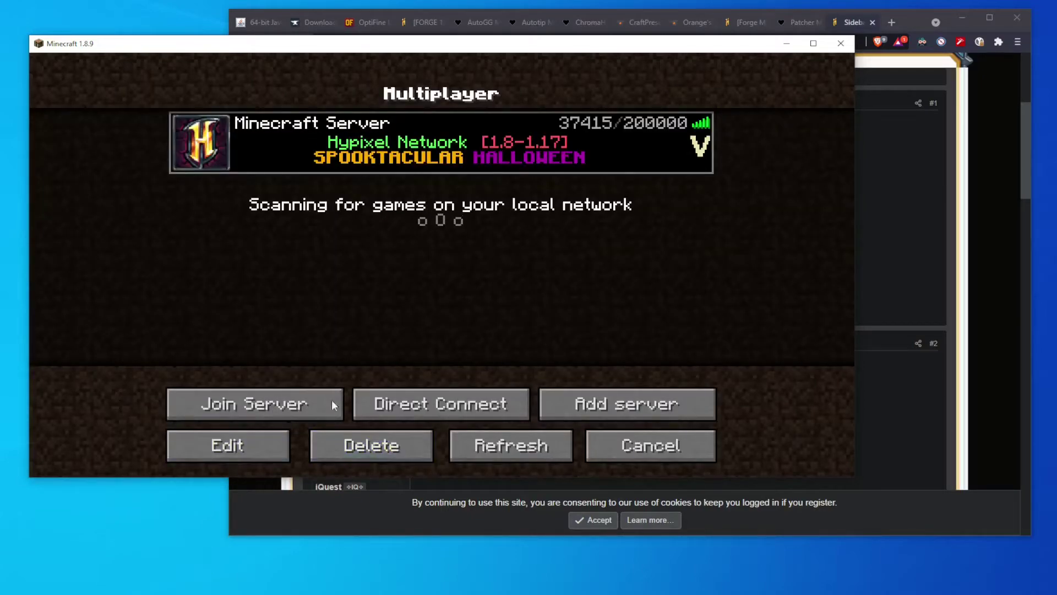
{"action": "left_click", "coordinate": [302, 408]}
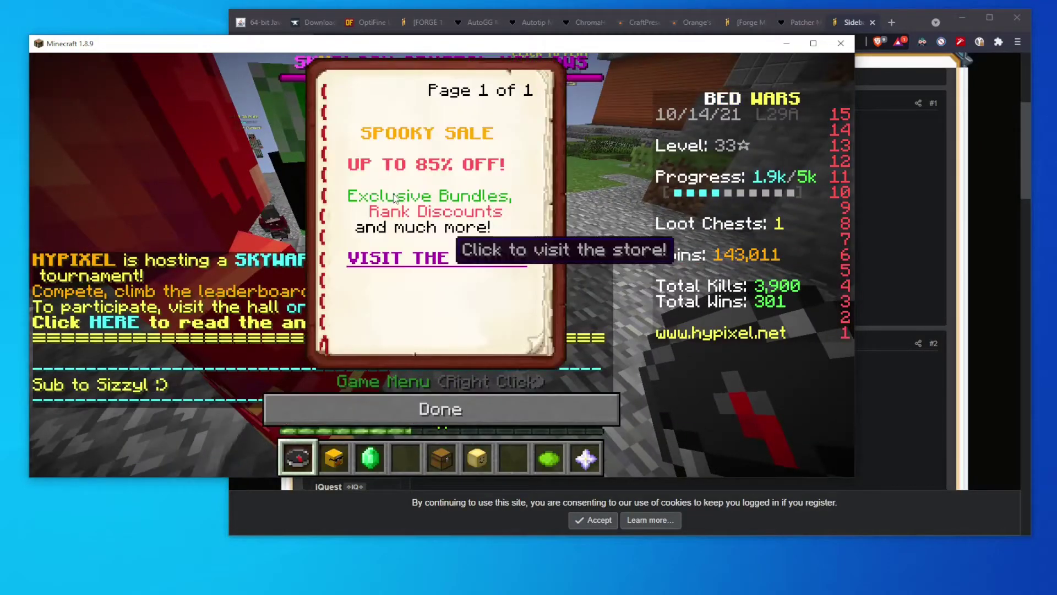
{"action": "left_click", "coordinate": [518, 410]}
{"action": "key", "text": "4"}
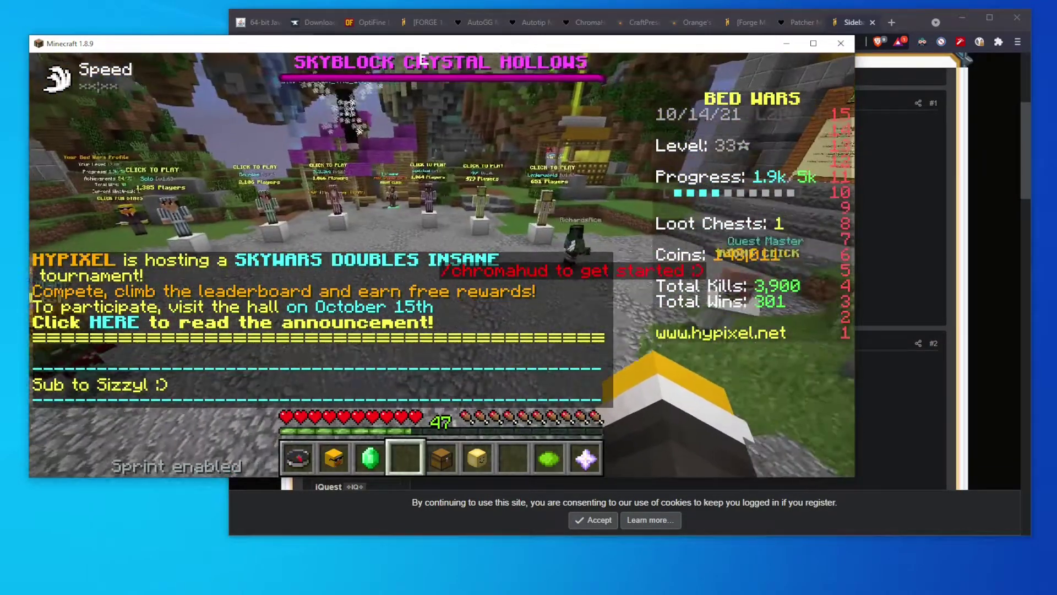
- Set the chat scale to 44% and lower the chat opacity in the game's chat settings
{"action": "key", "text": "Escape"}
{"action": "left_click", "coordinate": [380, 310]}
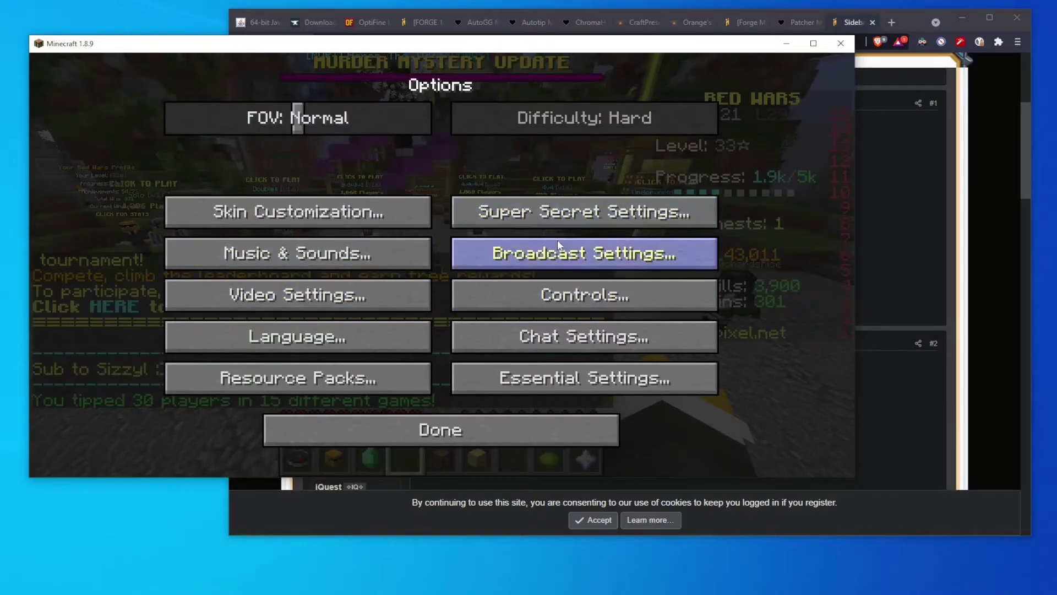
{"action": "left_click", "coordinate": [552, 335]}
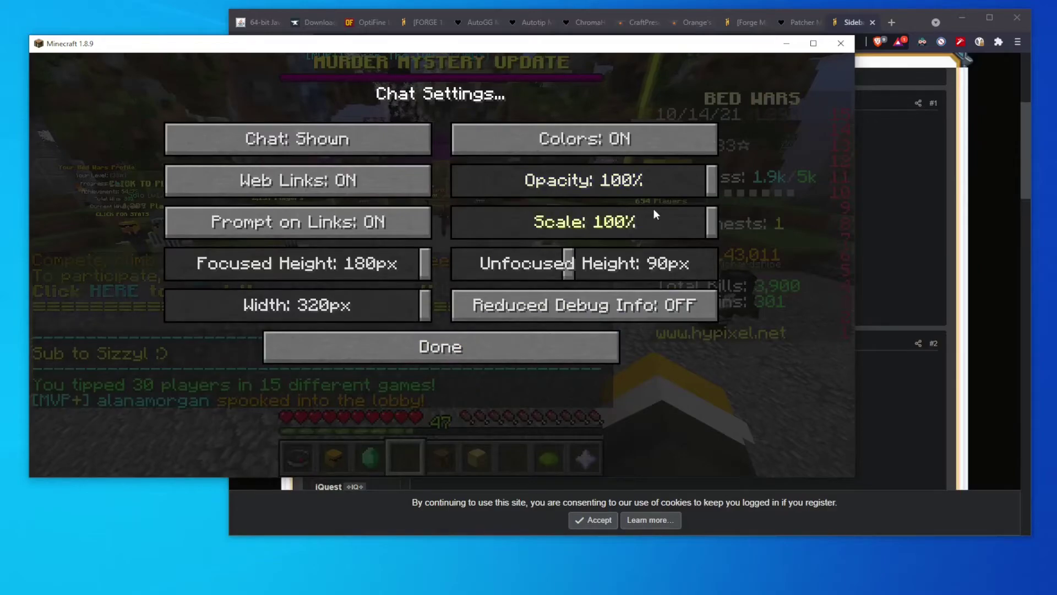
{"action": "left_click_drag", "start_coordinate": [655, 214], "coordinate": [596, 227]}
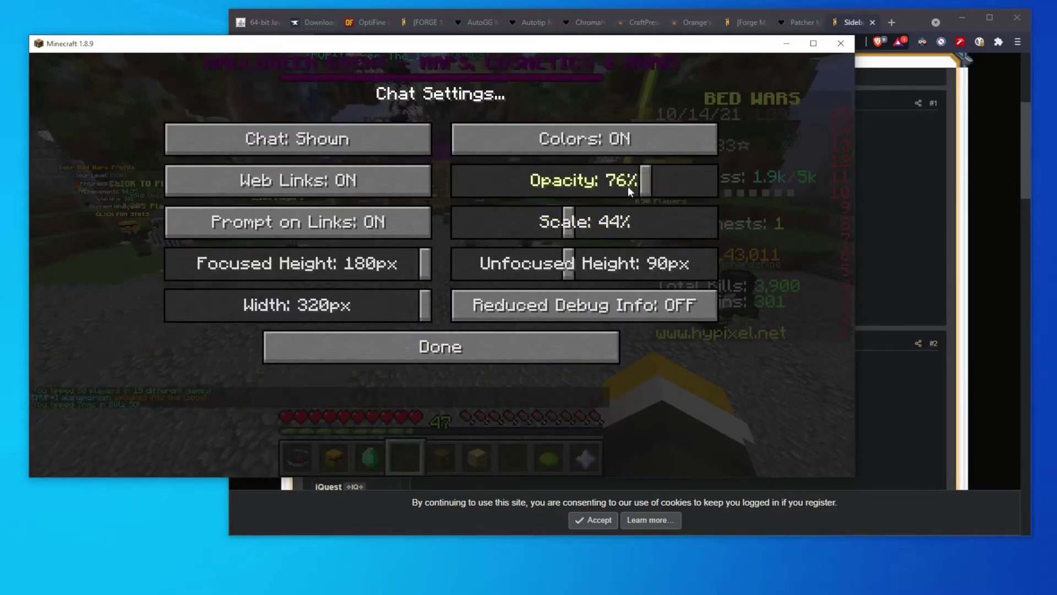
{"action": "key", "text": "Escape"}
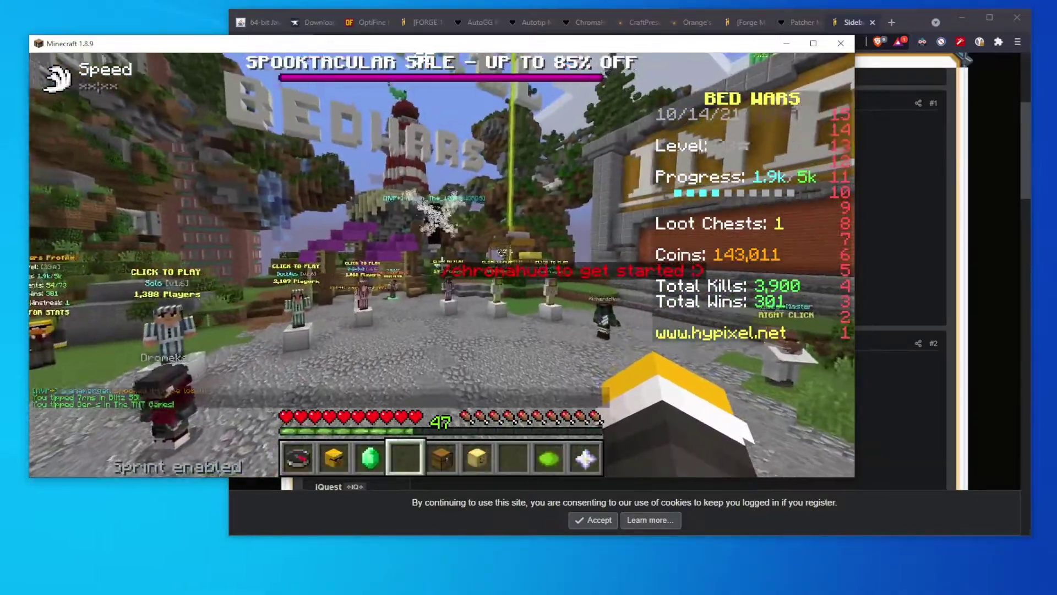
- Run /sidebarmod, toggle the sidebar off and back on, and disable its red numbers
{"action": "key", "text": "slash"}
{"action": "type", "text": "side"}
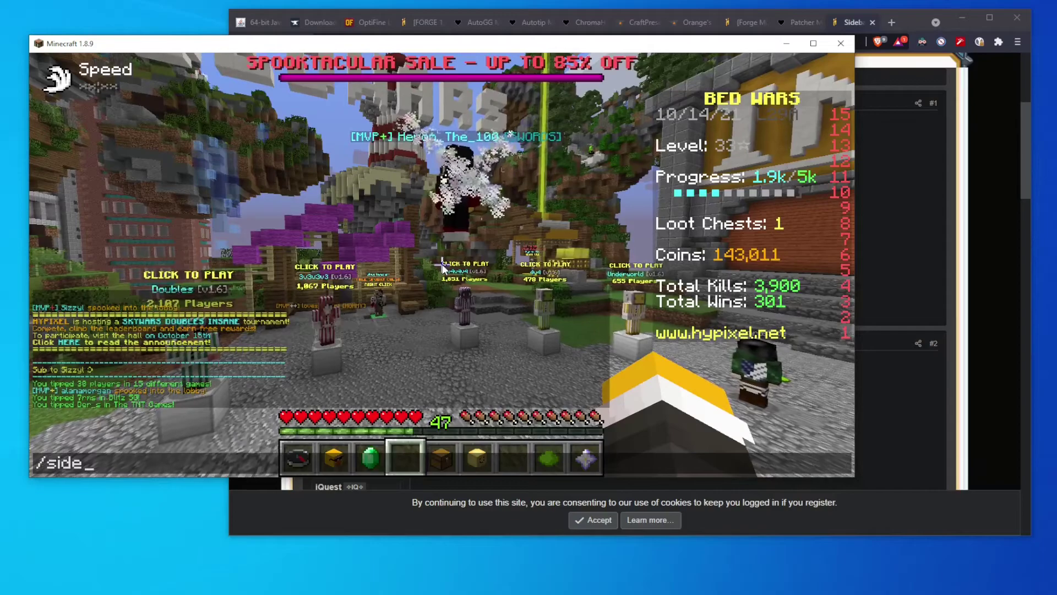
{"action": "type", "text": "barmod"}
{"action": "key", "text": "Return"}
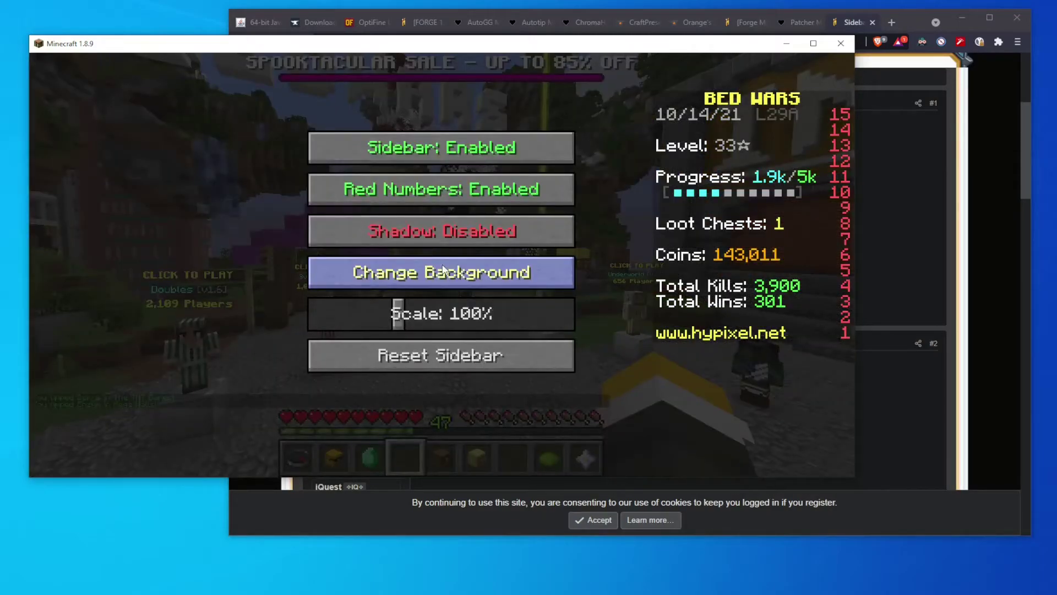
{"action": "left_click", "coordinate": [494, 144]}
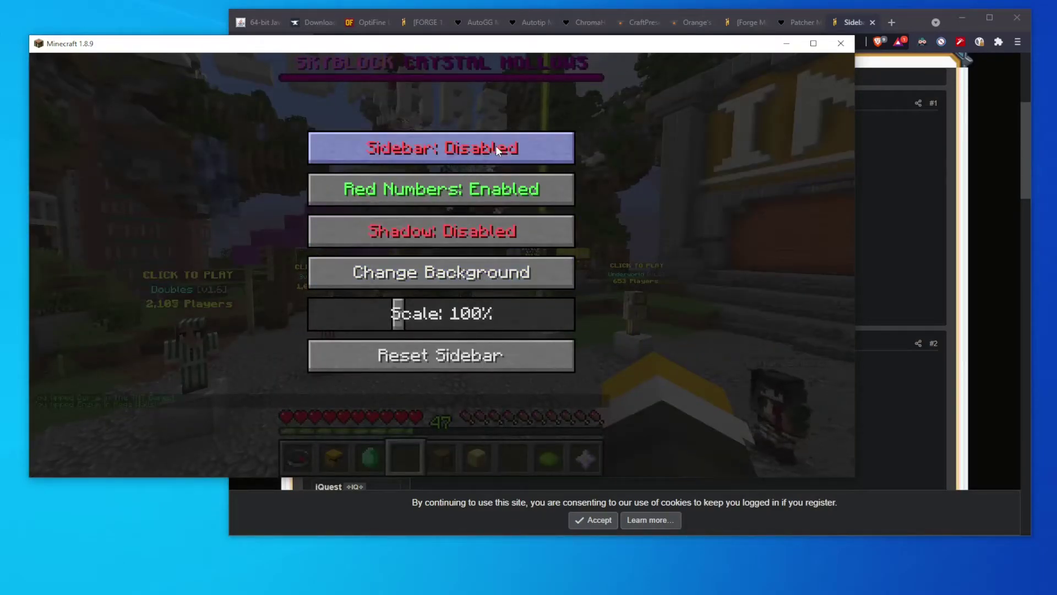
{"action": "left_click", "coordinate": [495, 145]}
{"action": "left_click", "coordinate": [494, 191]}
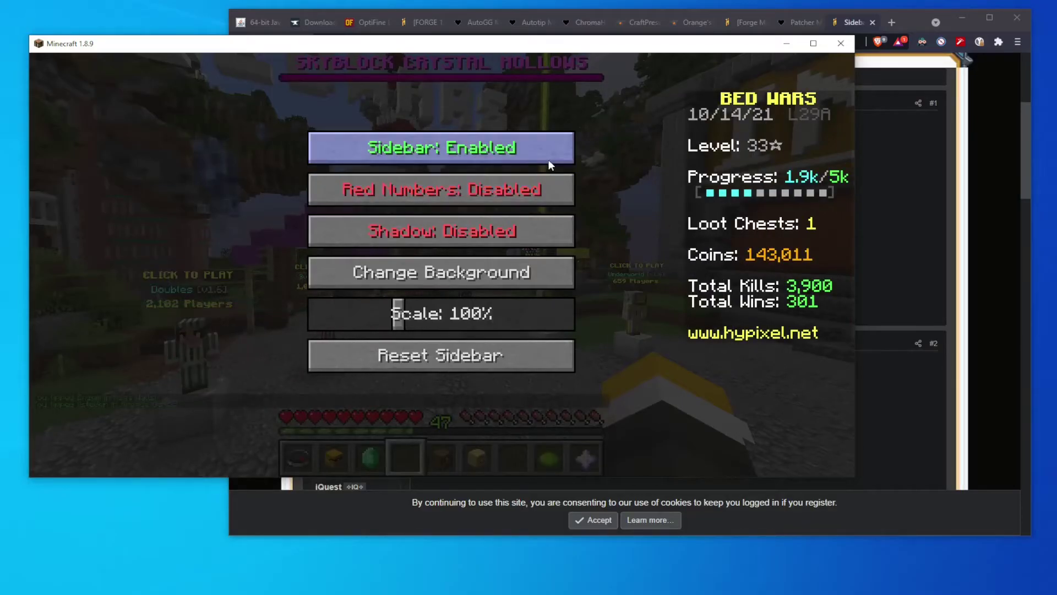
{"action": "key", "text": "Escape"}
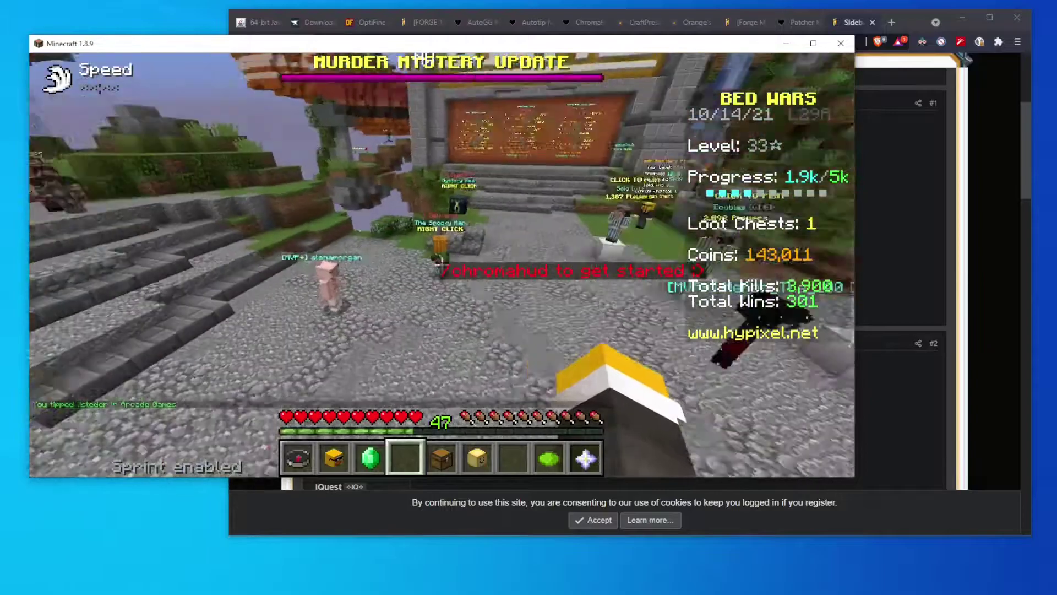
- Examine the OptiFine video settings, including the shaders and animation options, and return to the game
{"action": "key", "text": "Escape"}
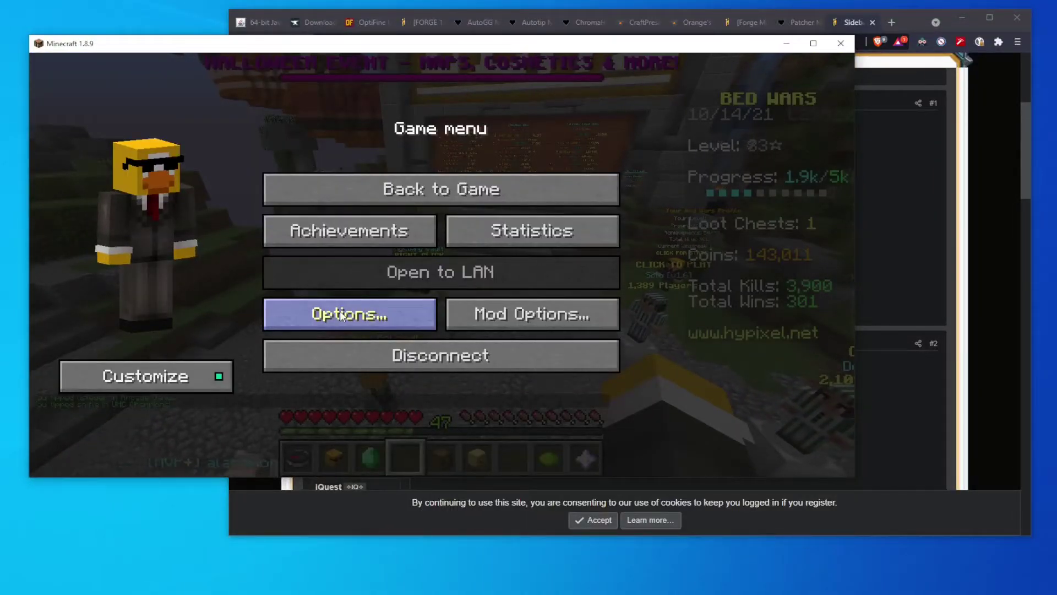
{"action": "left_click", "coordinate": [363, 313]}
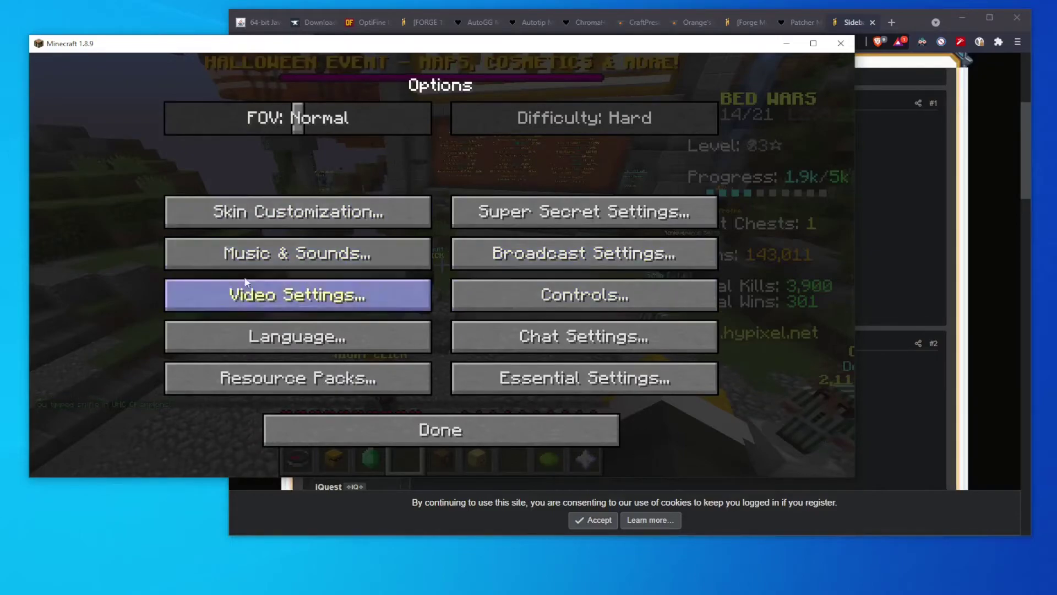
{"action": "left_click", "coordinate": [388, 297]}
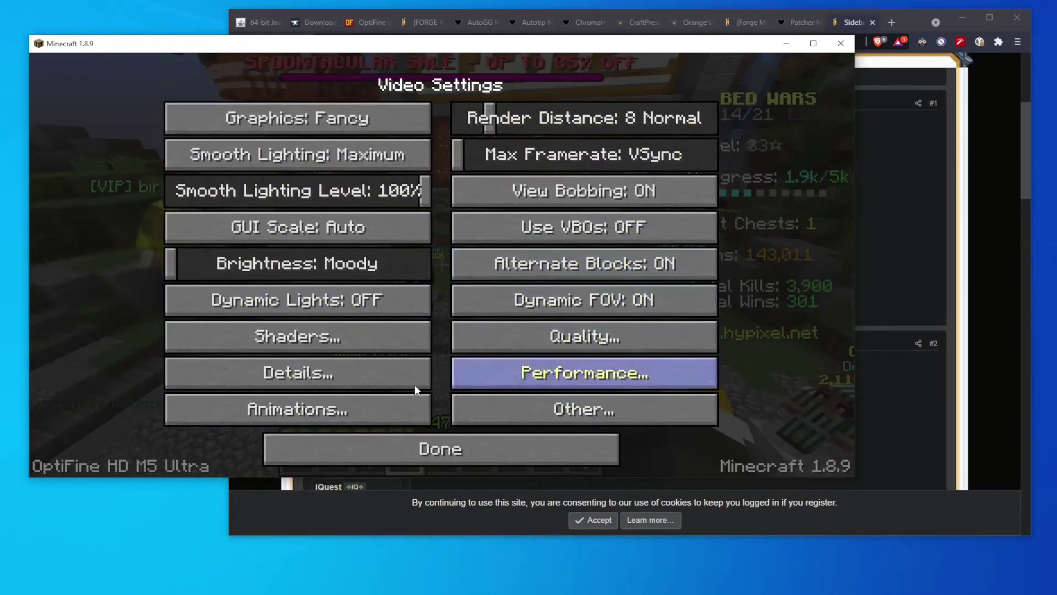
{"action": "left_click", "coordinate": [353, 351]}
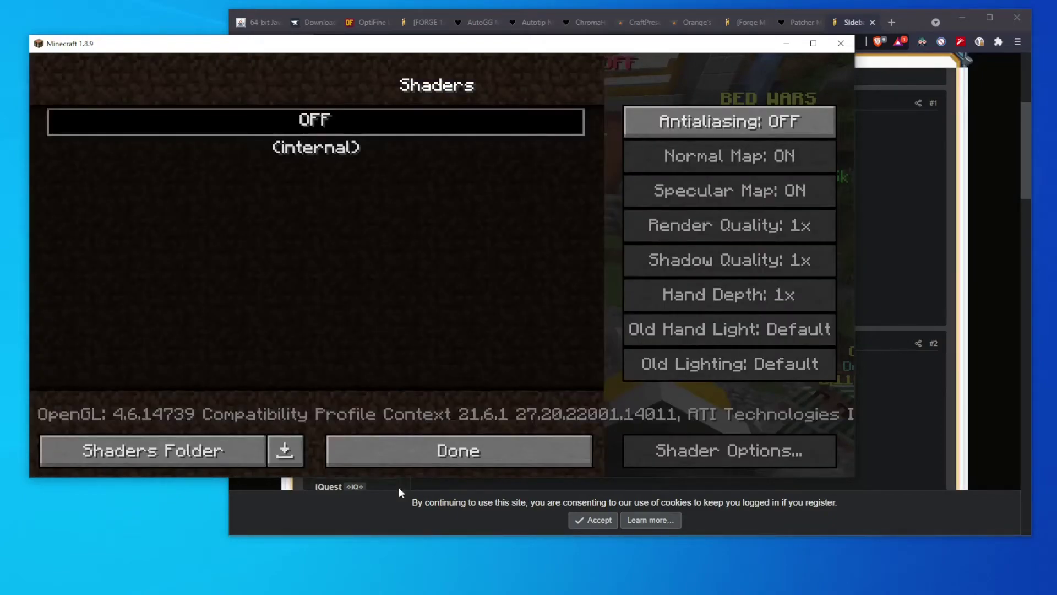
{"action": "left_click", "coordinate": [440, 446]}
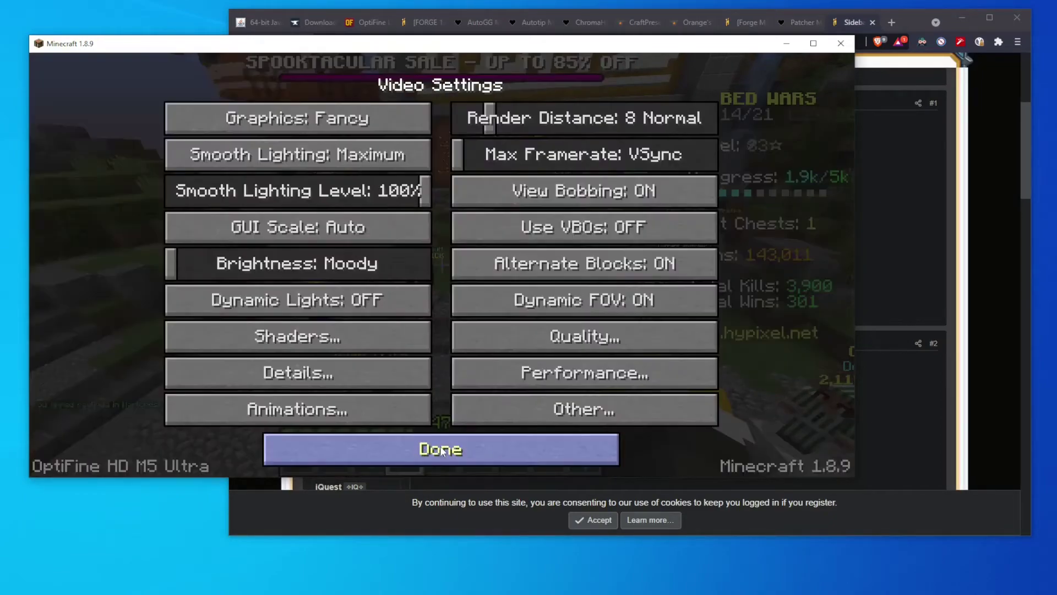
{"action": "left_click", "coordinate": [373, 406]}
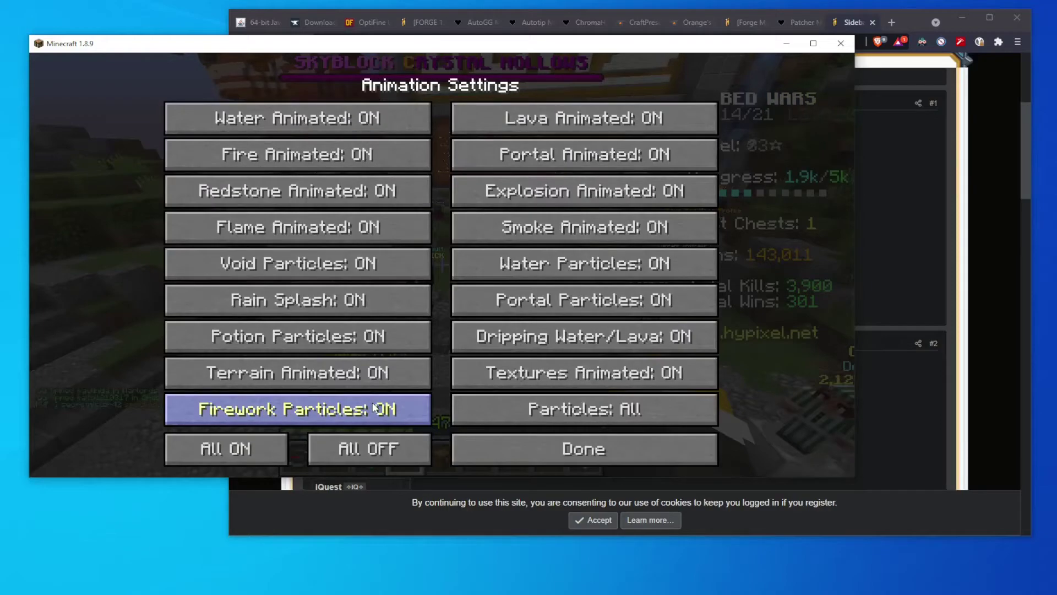
{"action": "left_click", "coordinate": [518, 448]}
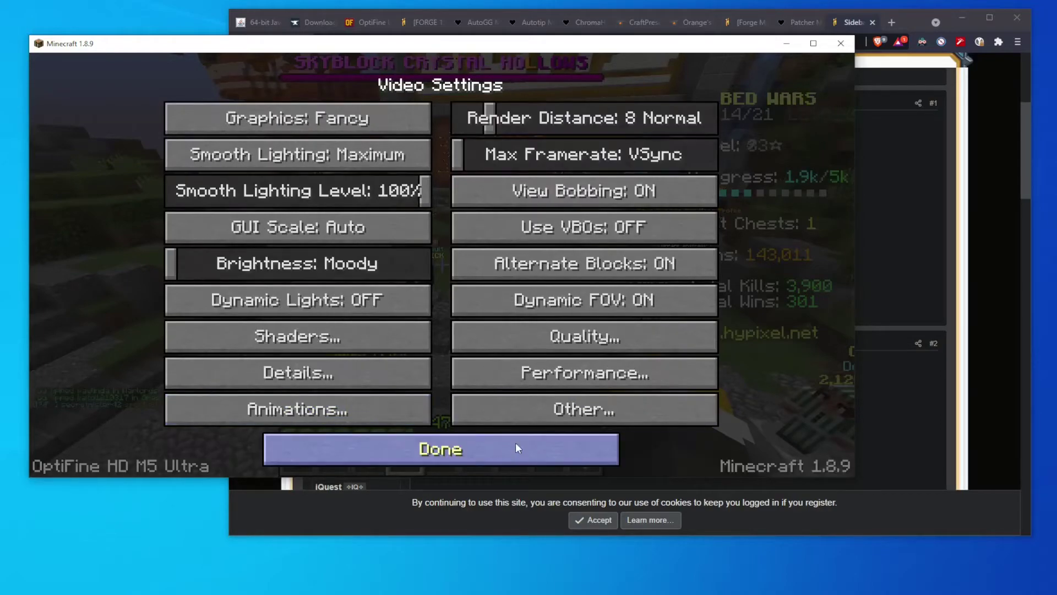
{"action": "left_click", "coordinate": [473, 450]}
{"action": "left_click", "coordinate": [467, 427]}
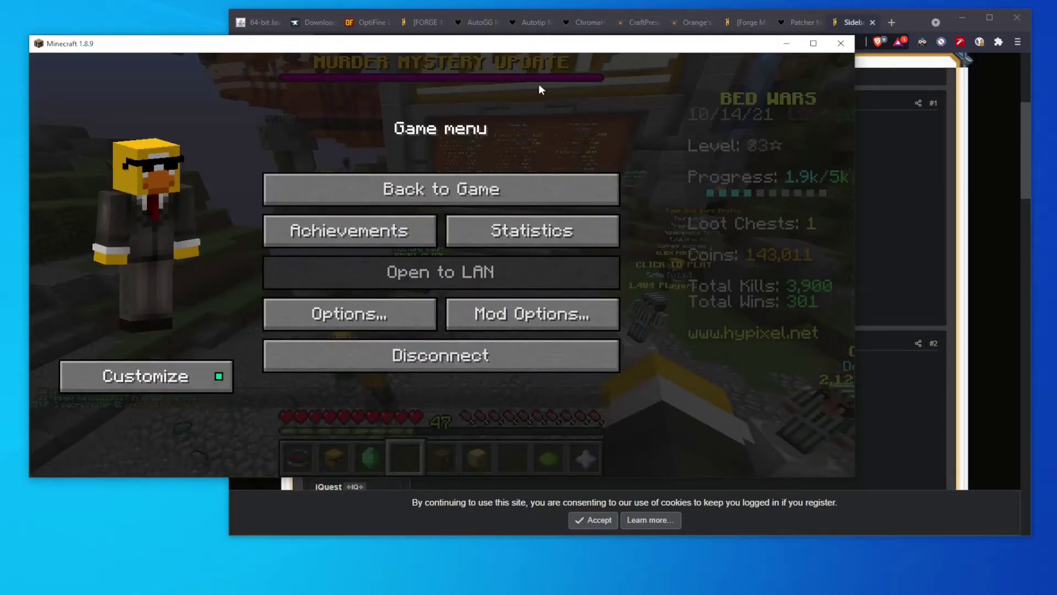
{"action": "key", "text": "Escape"}
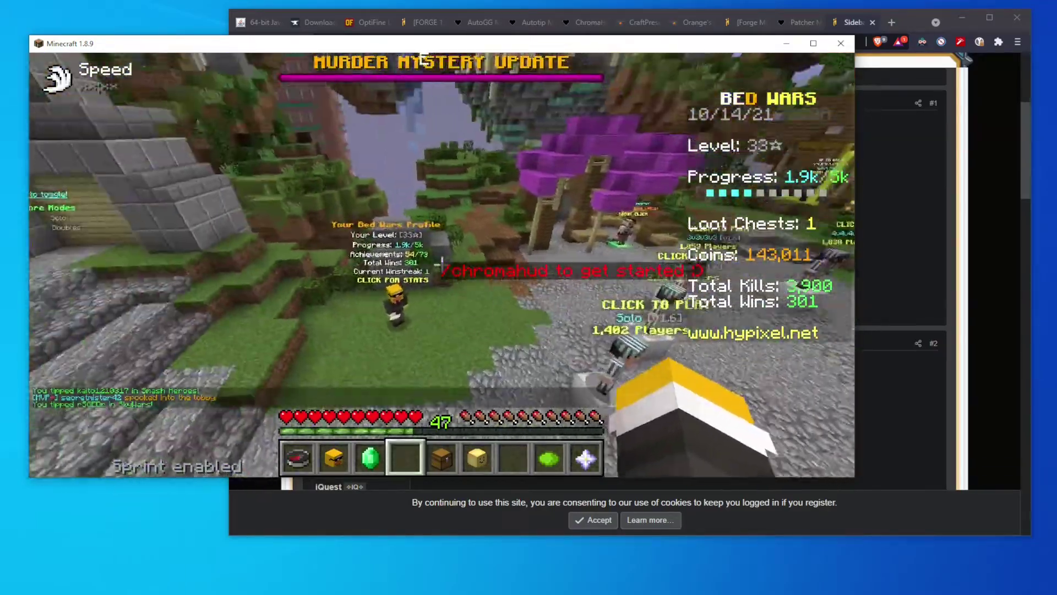
- Look over the resource pack selection, revisit the video settings, and go back to the game
{"action": "key", "text": "Escape"}
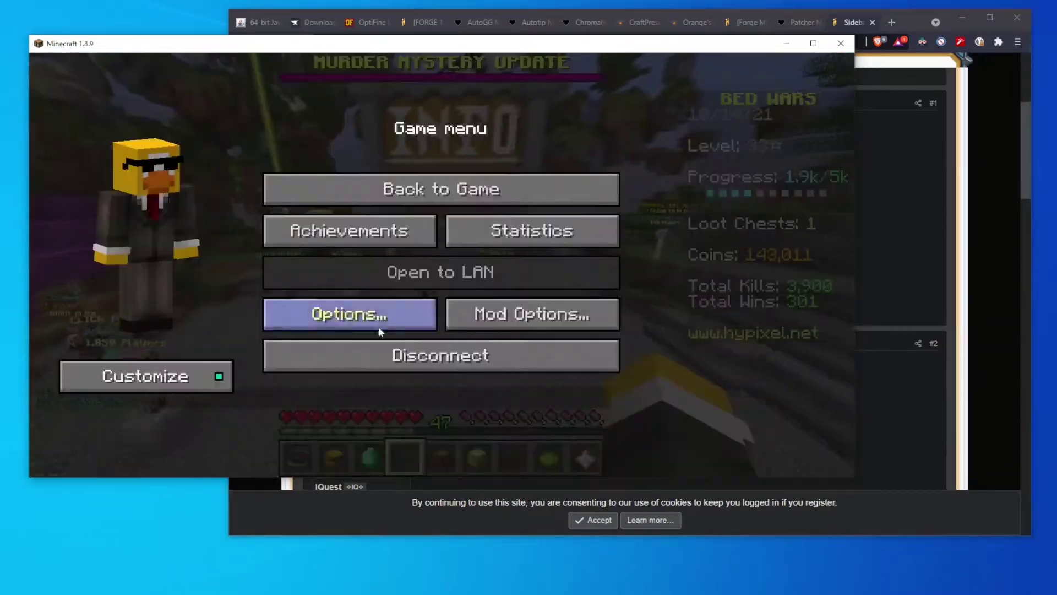
{"action": "left_click", "coordinate": [352, 316]}
{"action": "left_click", "coordinate": [325, 374]}
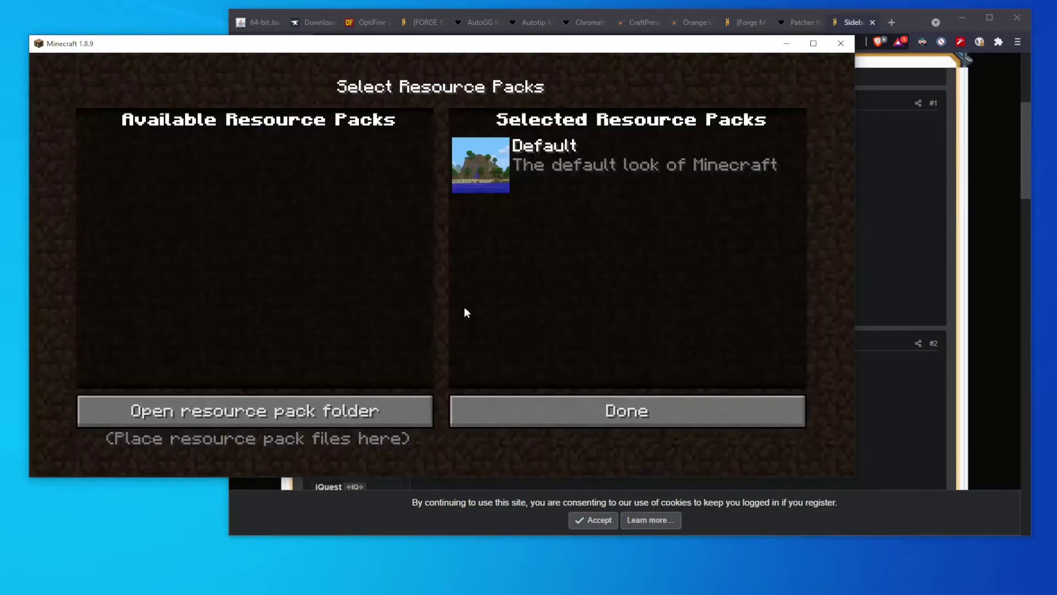
{"action": "left_click", "coordinate": [524, 405]}
{"action": "left_click", "coordinate": [399, 296]}
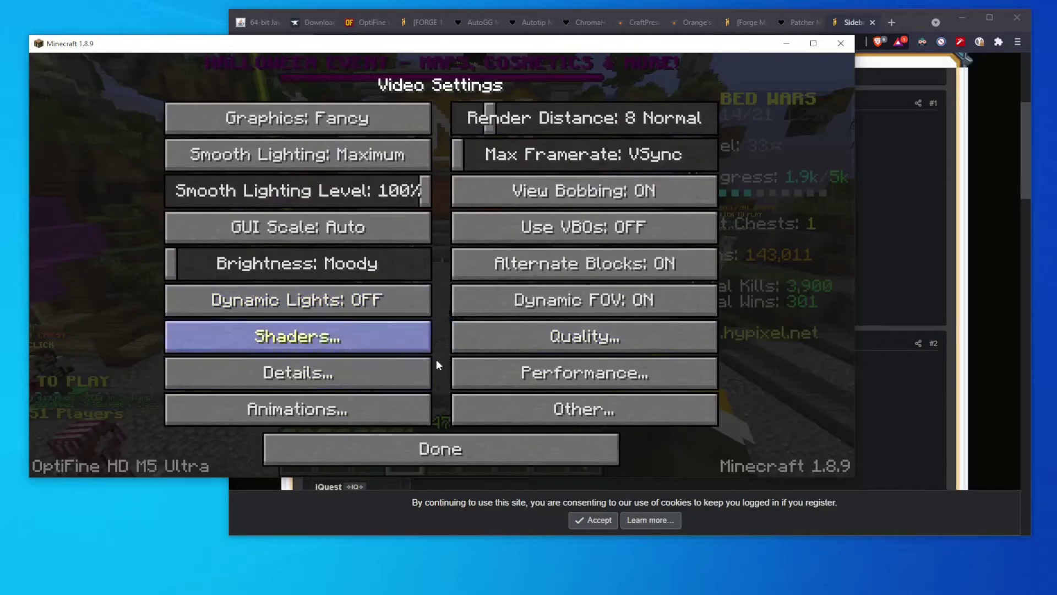
{"action": "key", "text": "Escape"}
{"action": "key", "text": "Escape"}
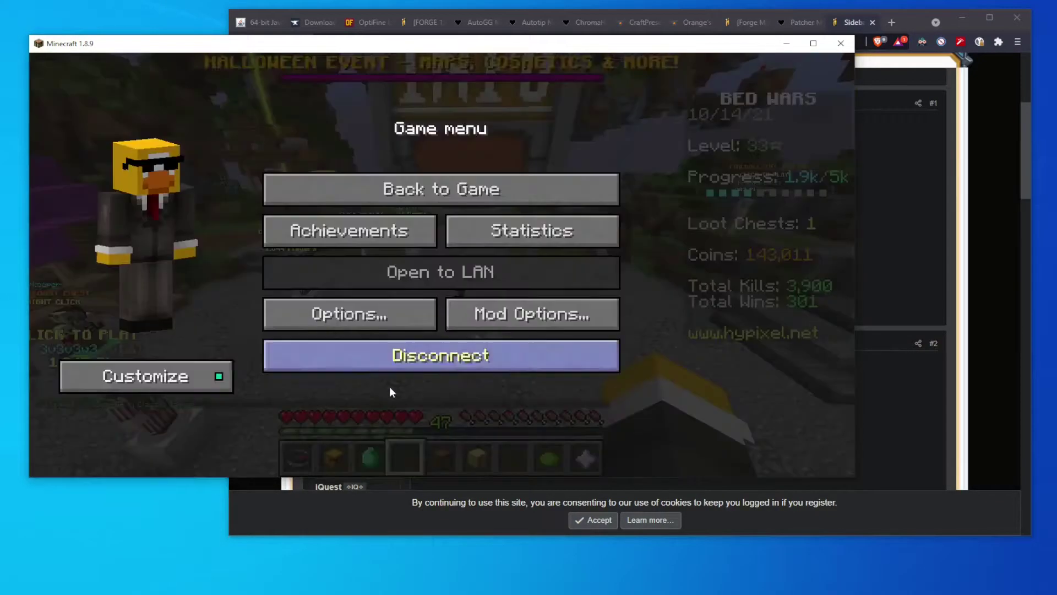
- Lower the game volume in the Music & Sounds settings and return to the lobby
{"action": "left_click", "coordinate": [400, 316]}
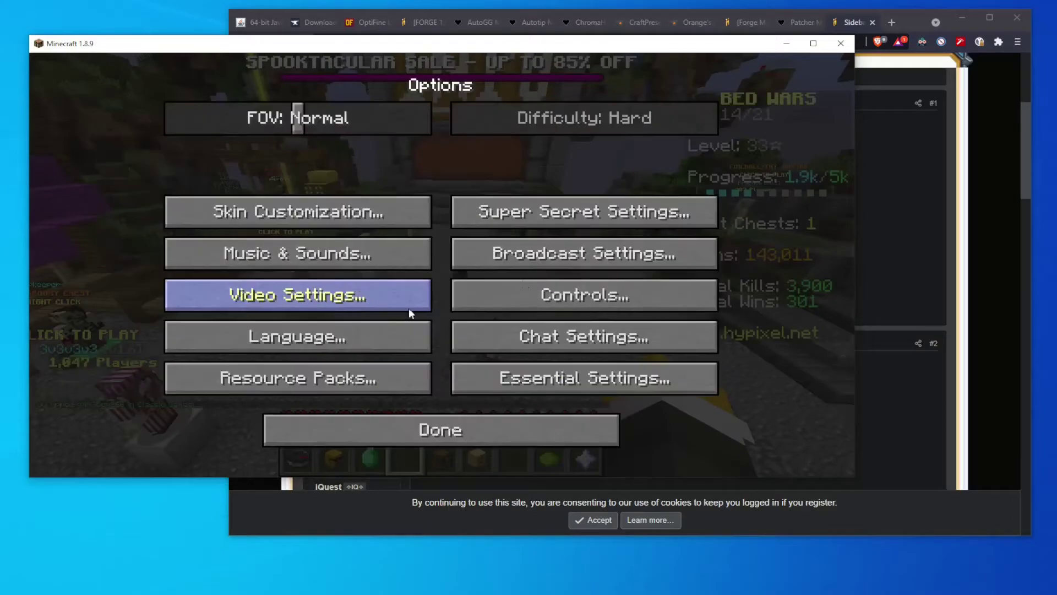
{"action": "left_click", "coordinate": [323, 260]}
{"action": "left_click_drag", "start_coordinate": [388, 132], "coordinate": [279, 126]}
{"action": "key", "text": "Escape"}
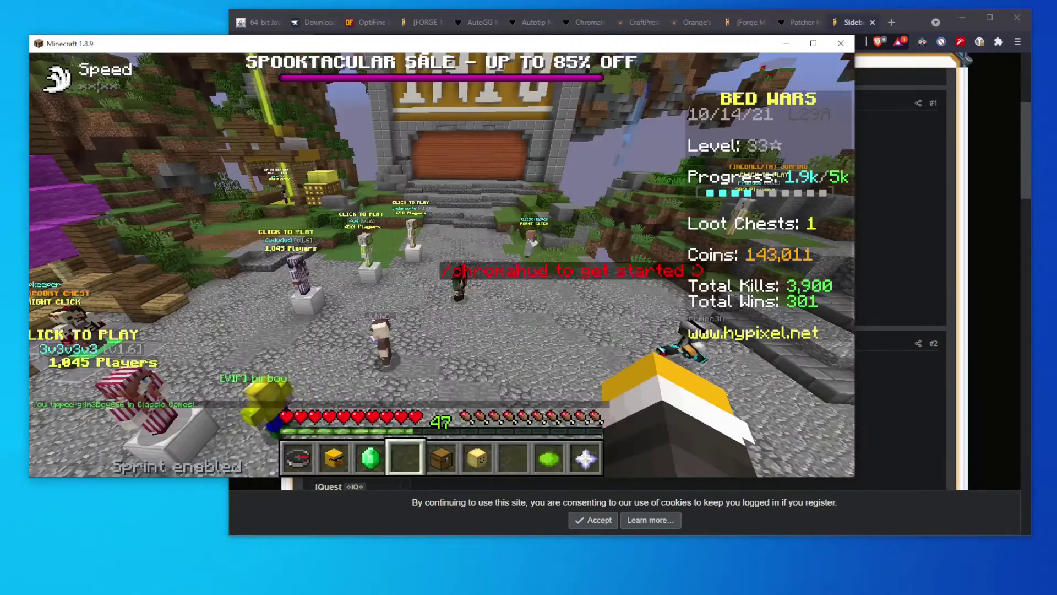
- Walk through the lobby, run /chromahud, and create a new HUD element
{"action": "key", "text": "w"}
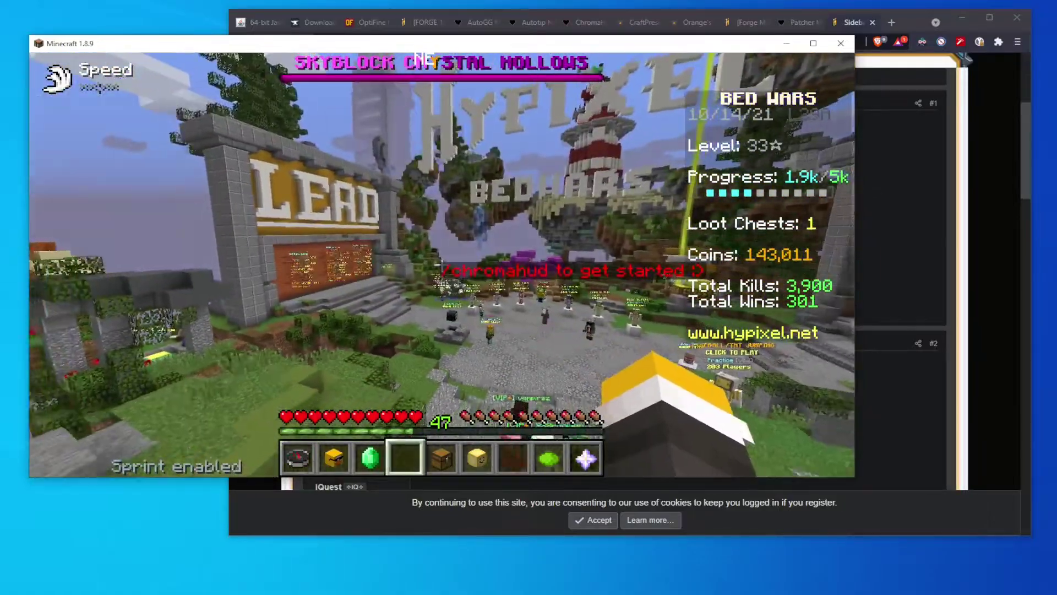
{"action": "type", "text": "/c"}
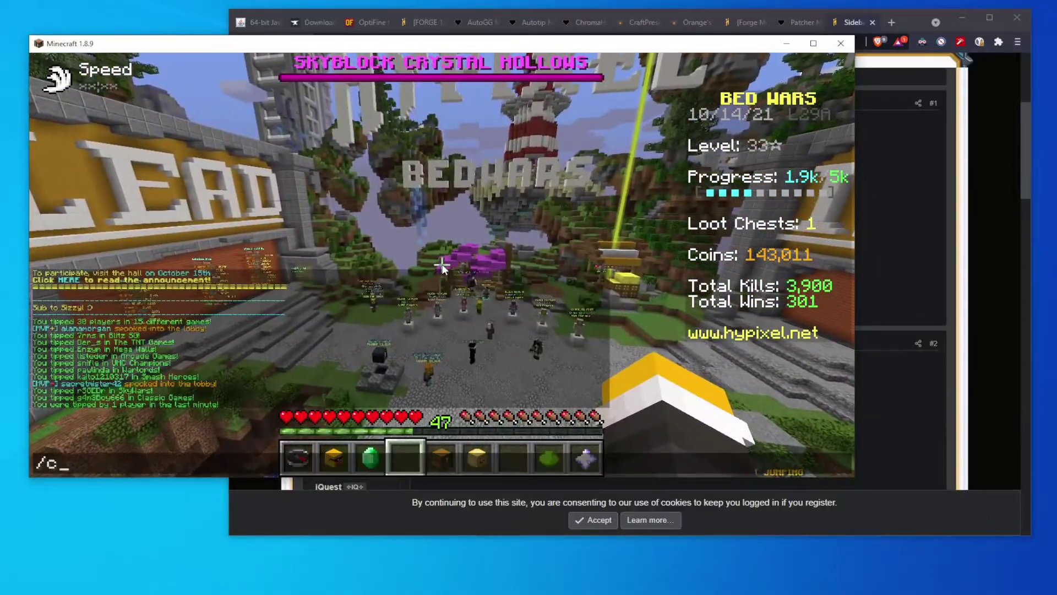
{"action": "type", "text": "hromahud"}
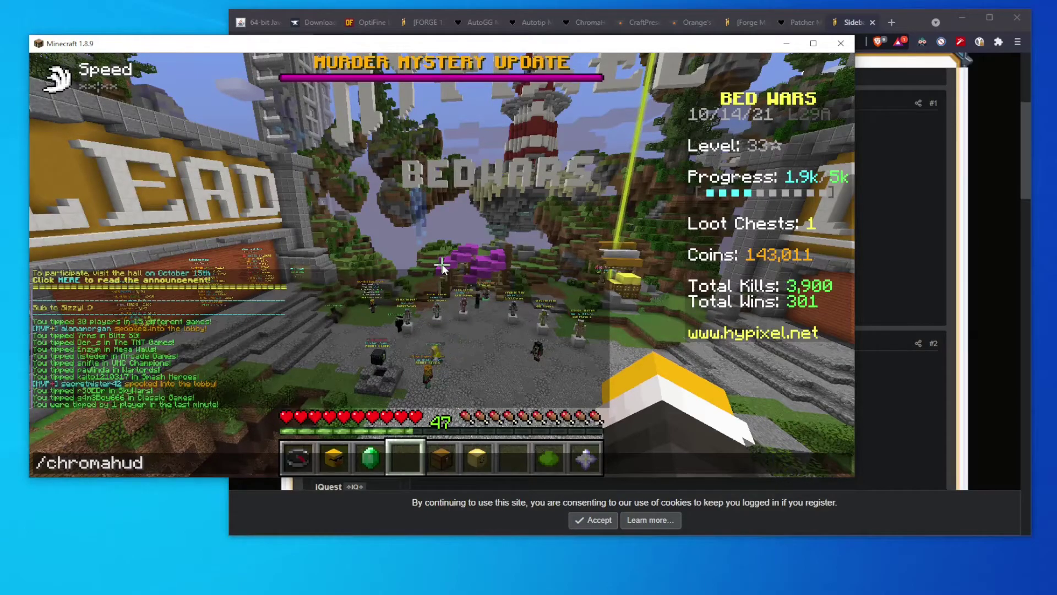
{"action": "key", "text": "Return"}
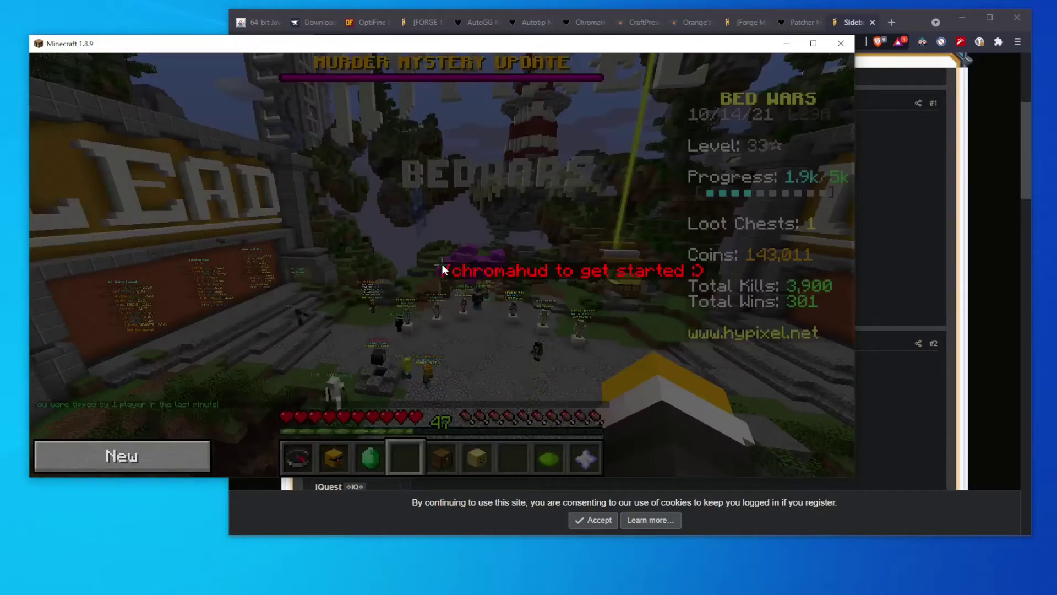
{"action": "left_click", "coordinate": [143, 448]}
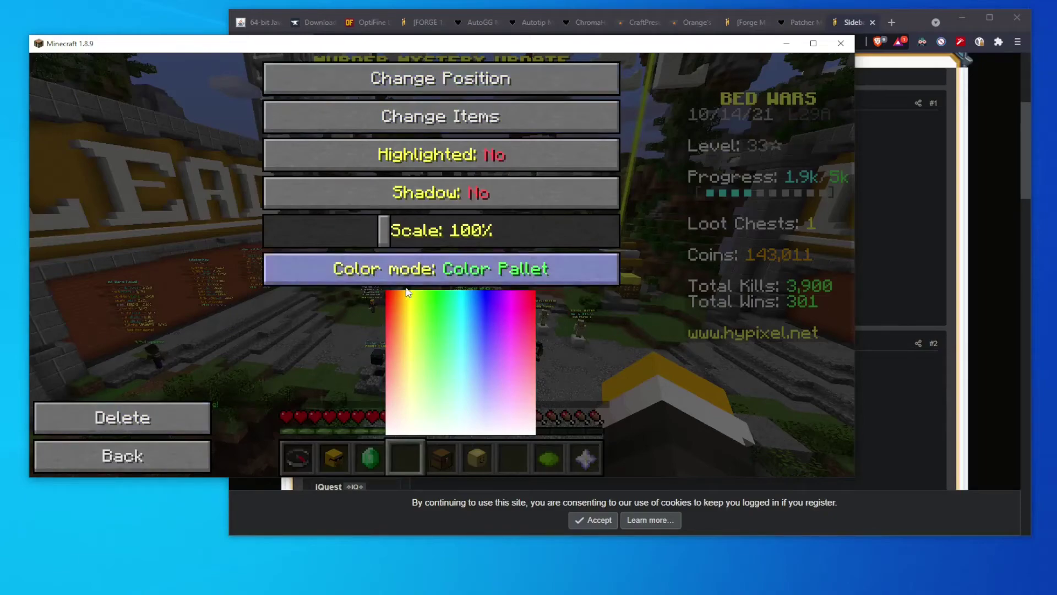
- Add the FPS item to the new ChromaHUD element, check its item list, and return to the element's settings
{"action": "left_click", "coordinate": [481, 120]}
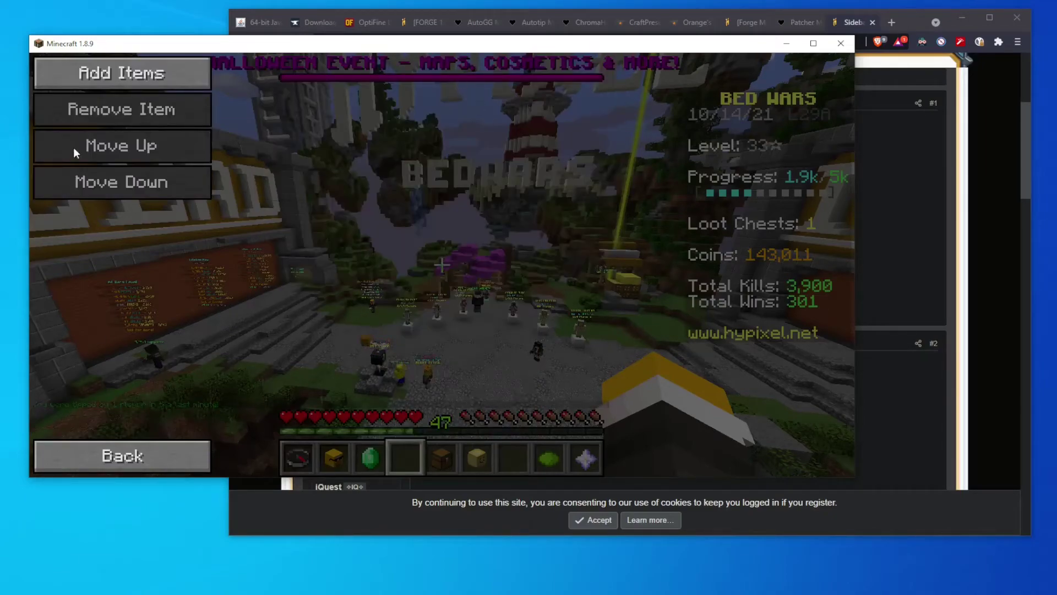
{"action": "left_click", "coordinate": [124, 77]}
{"action": "left_click", "coordinate": [450, 402]}
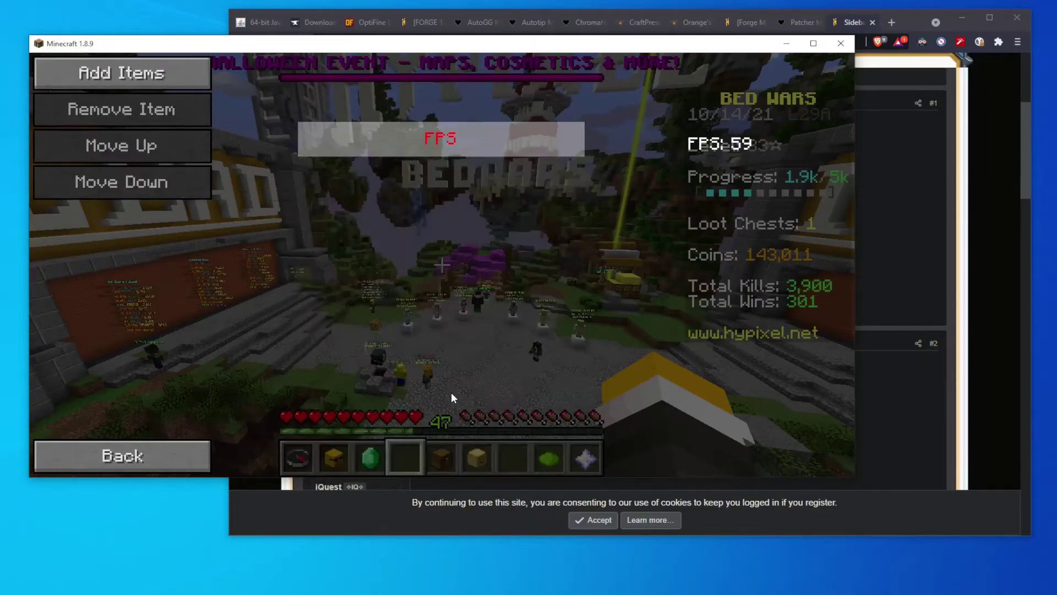
{"action": "left_click", "coordinate": [148, 447]}
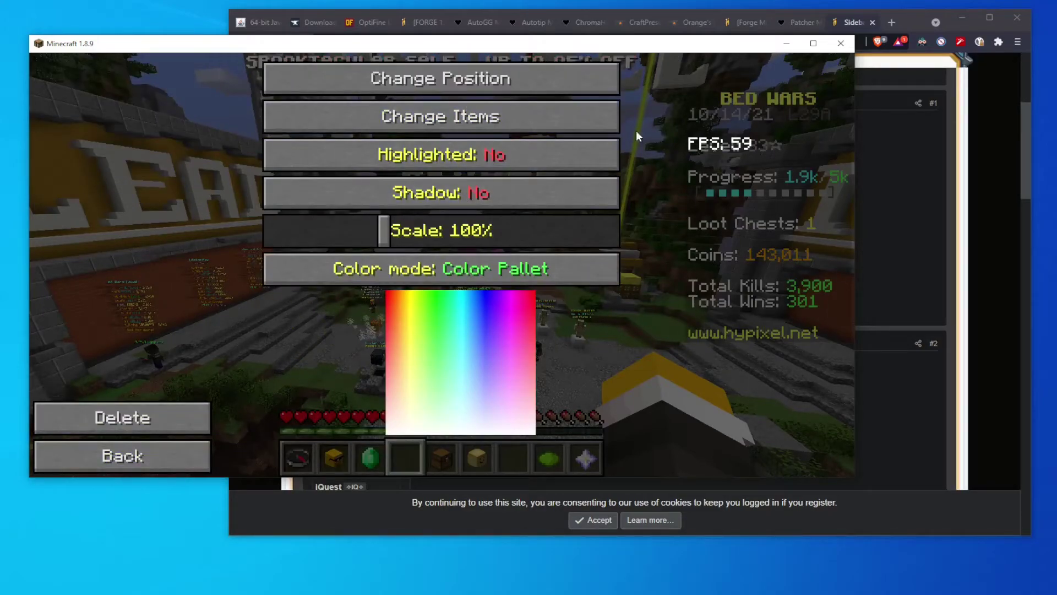
{"action": "left_click", "coordinate": [527, 114]}
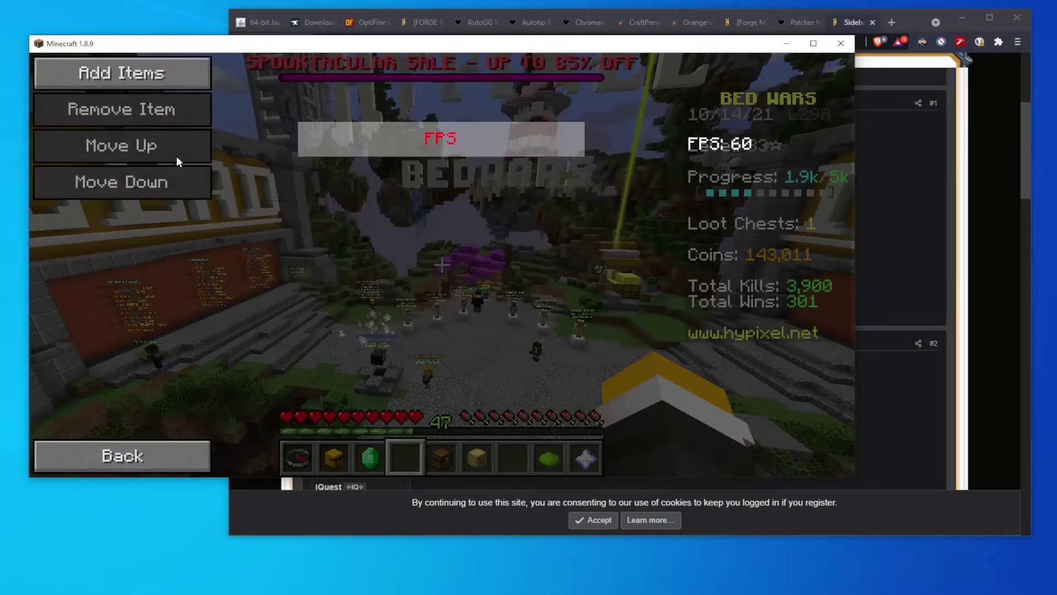
{"action": "left_click", "coordinate": [489, 130]}
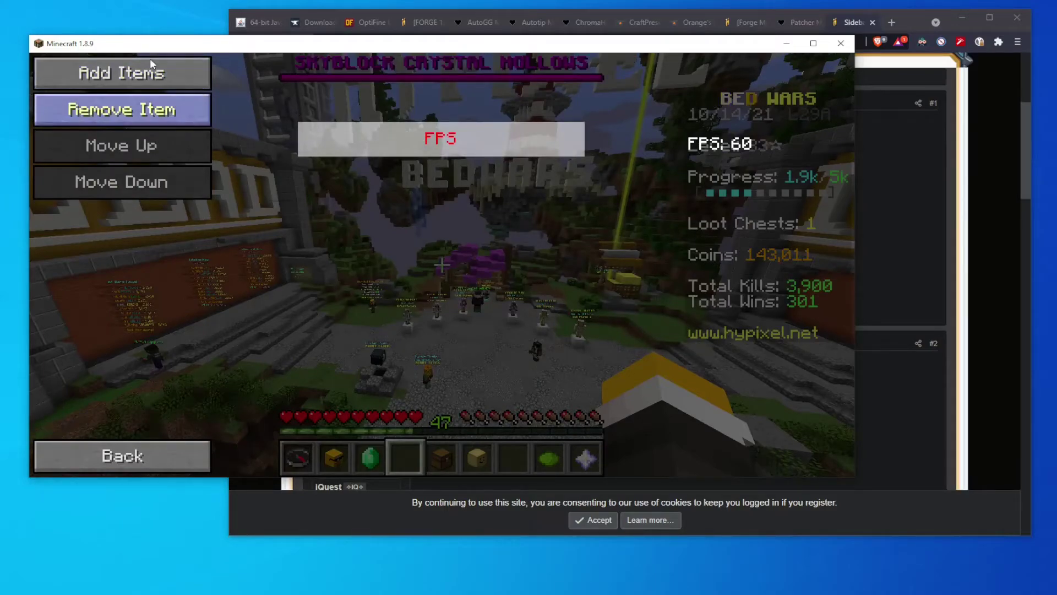
{"action": "left_click", "coordinate": [696, 148]}
{"action": "left_click", "coordinate": [122, 456]}
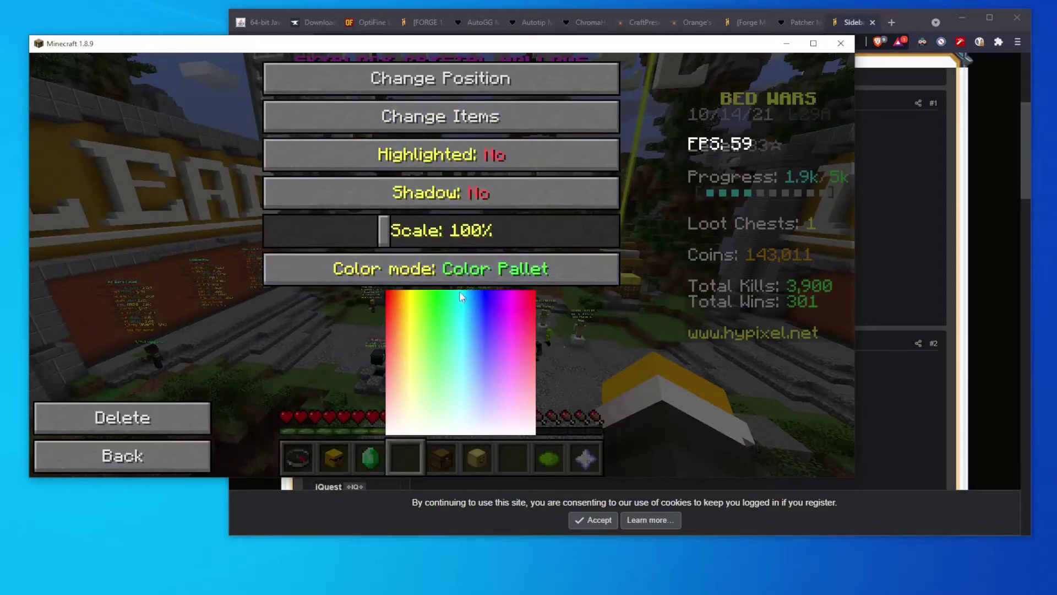
- Switch the FPS element's color mode to RGB and set it to red 255, green 195, blue 227
{"action": "left_click", "coordinate": [449, 275]}
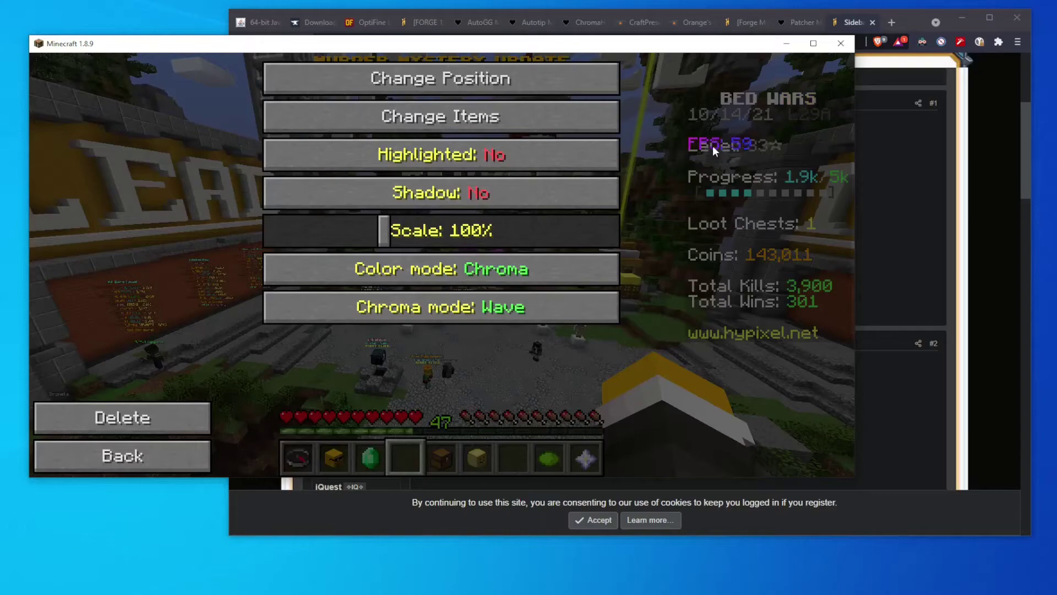
{"action": "left_click", "coordinate": [450, 276]}
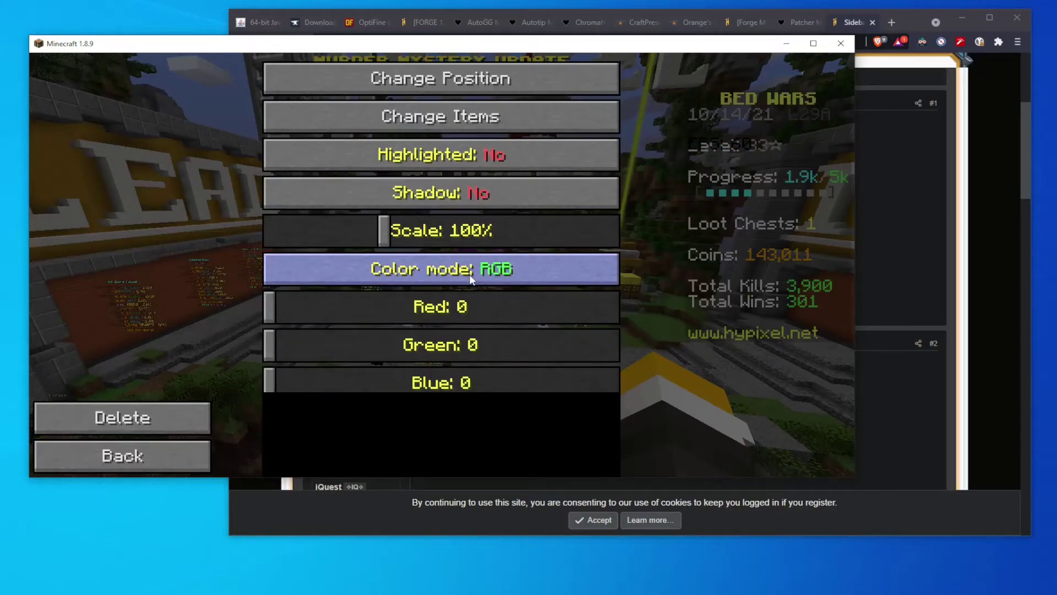
{"action": "left_click_drag", "start_coordinate": [355, 306], "coordinate": [668, 296]}
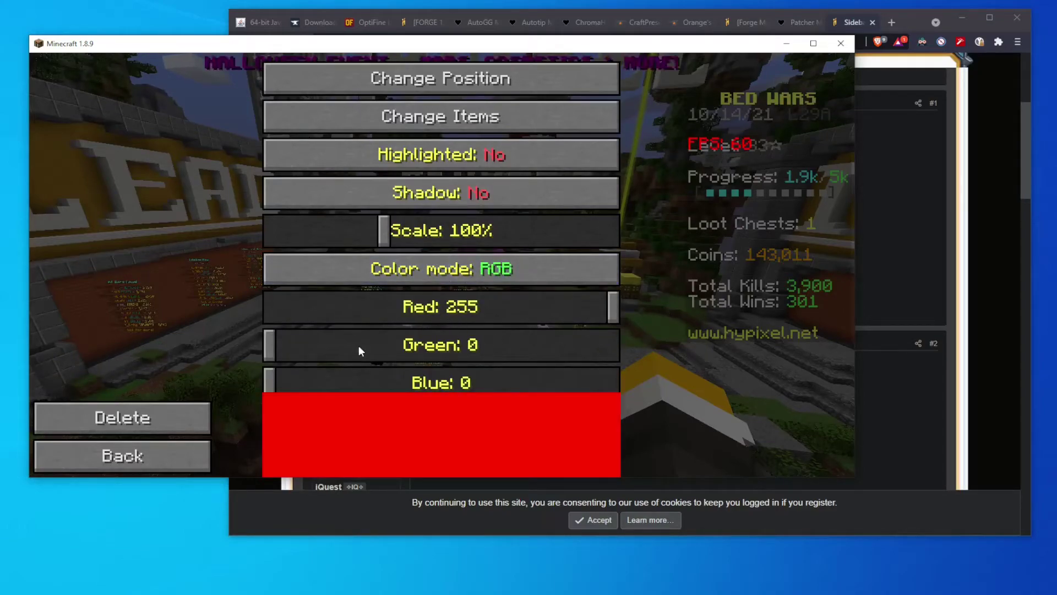
{"action": "left_click_drag", "start_coordinate": [359, 351], "coordinate": [533, 347]}
{"action": "left_click_drag", "start_coordinate": [405, 384], "coordinate": [577, 360]}
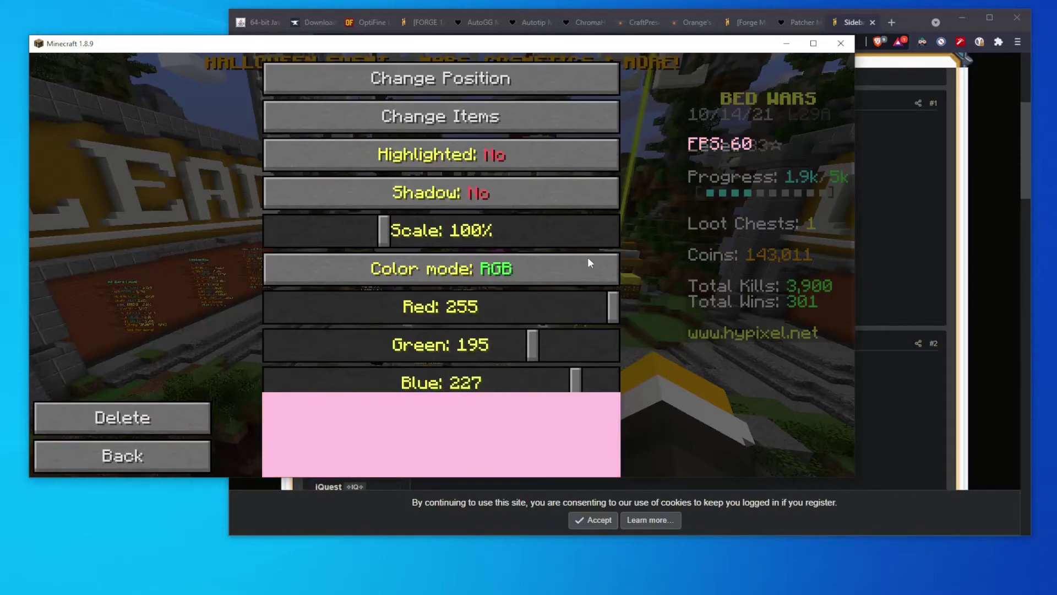
- Reposition the FPS element to the upper-left corner of the game view, save it, and leave the element's settings
{"action": "left_click", "coordinate": [547, 80]}
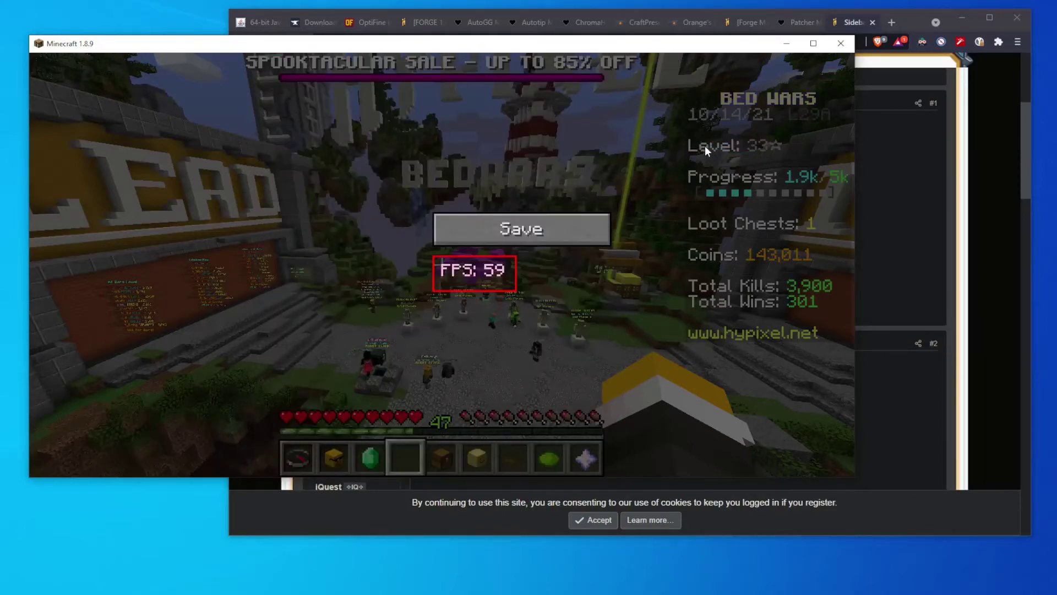
{"action": "left_click_drag", "start_coordinate": [497, 279], "coordinate": [88, 80]}
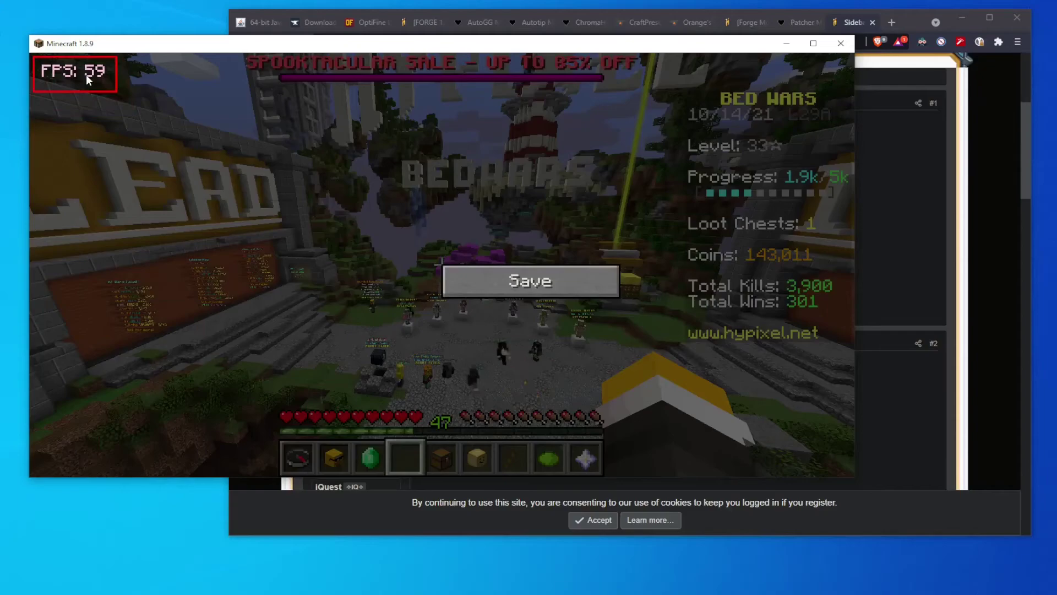
{"action": "left_click", "coordinate": [572, 269]}
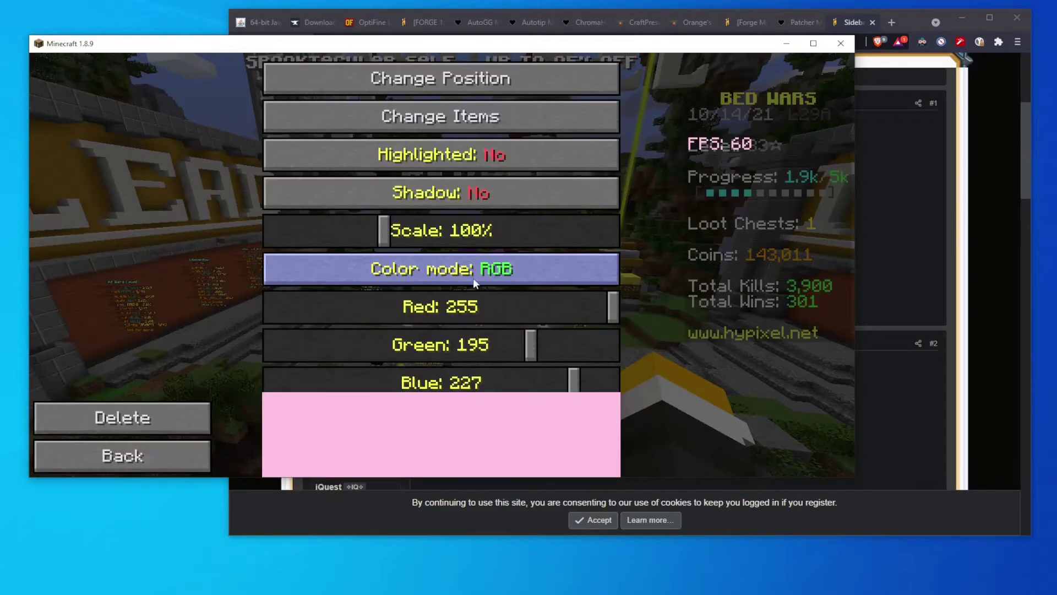
{"action": "left_click", "coordinate": [172, 457]}
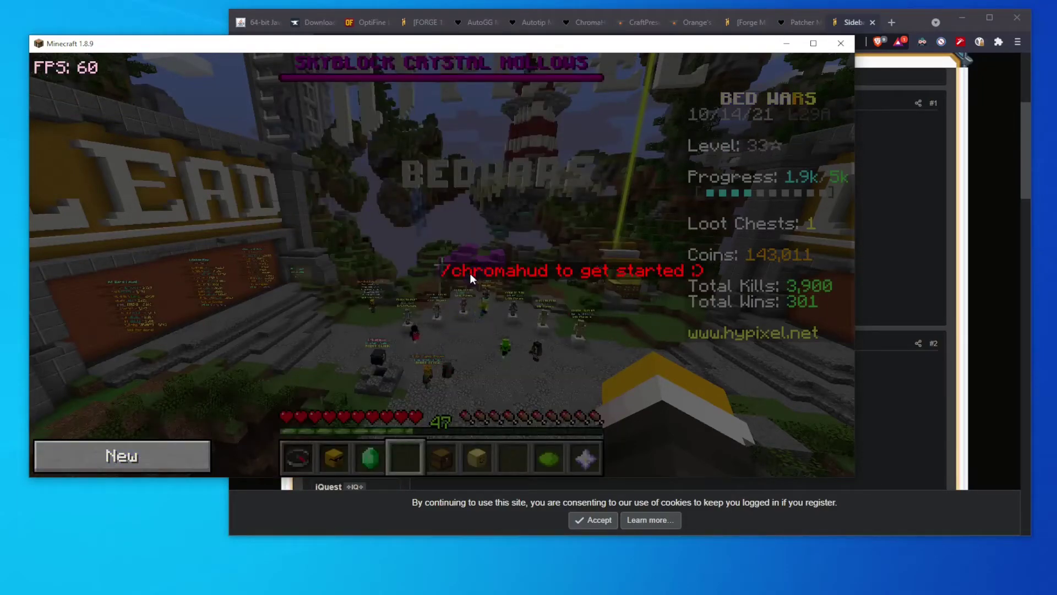
- Delete the default "/chromahud to get started" HUD element and return to the game
{"action": "left_click", "coordinate": [567, 277]}
{"action": "left_click", "coordinate": [530, 233]}
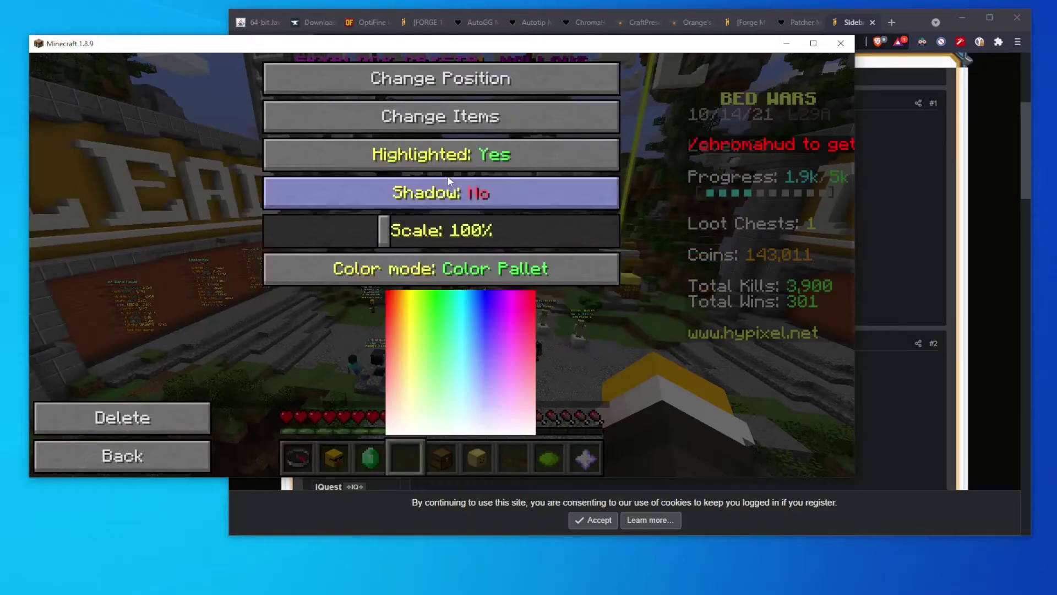
{"action": "left_click", "coordinate": [151, 454]}
{"action": "key", "text": "Escape"}
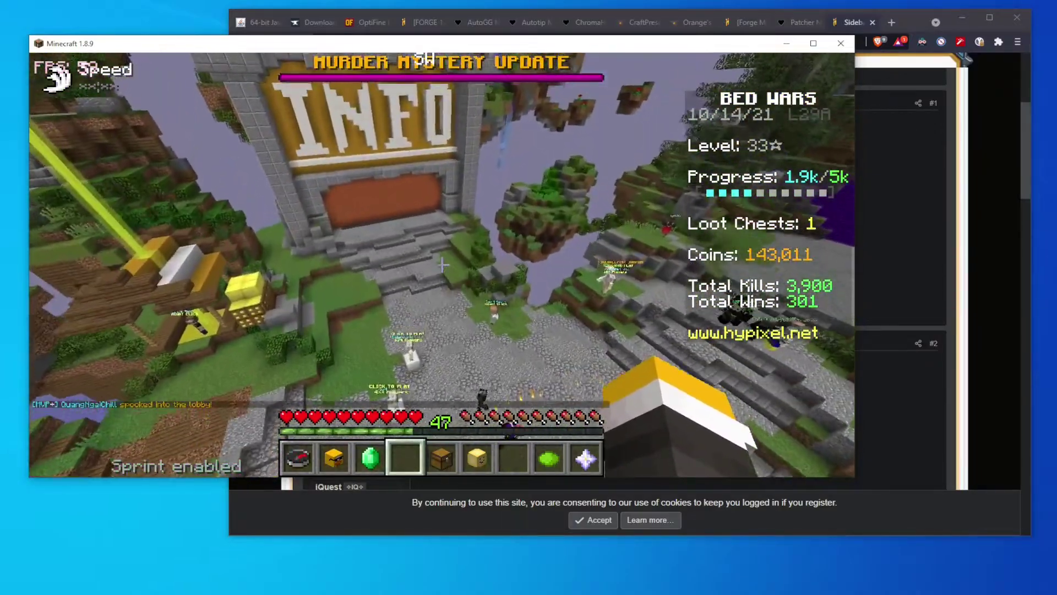
- Run /simplehud, shift the potion effects below the FPS counter, and place the armor status just above the right end of the hotbar
{"action": "key", "text": "slash"}
{"action": "type", "text": "simp"}
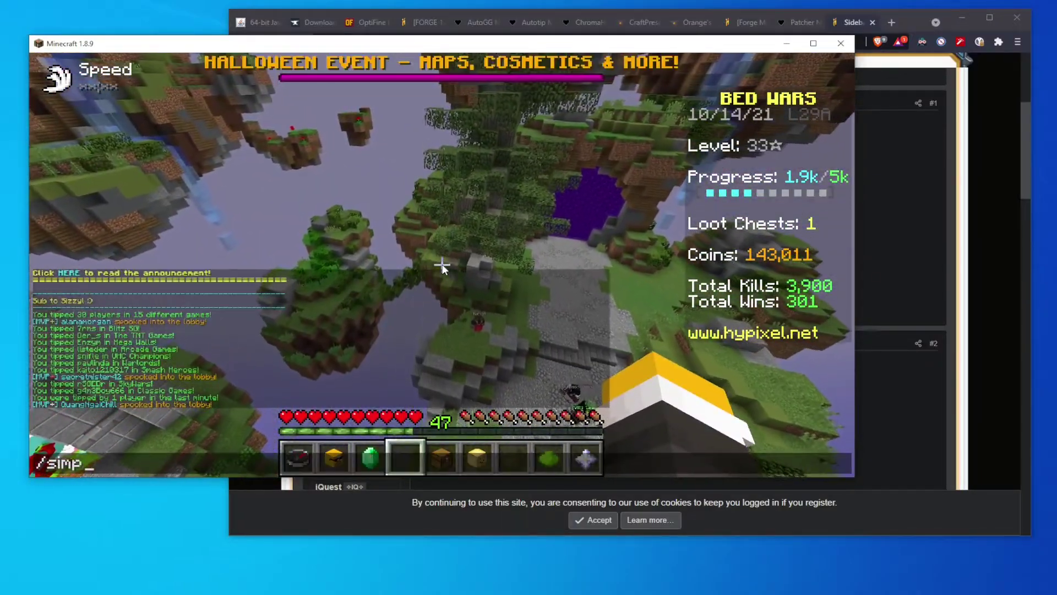
{"action": "type", "text": "lehud"}
{"action": "key", "text": "Return"}
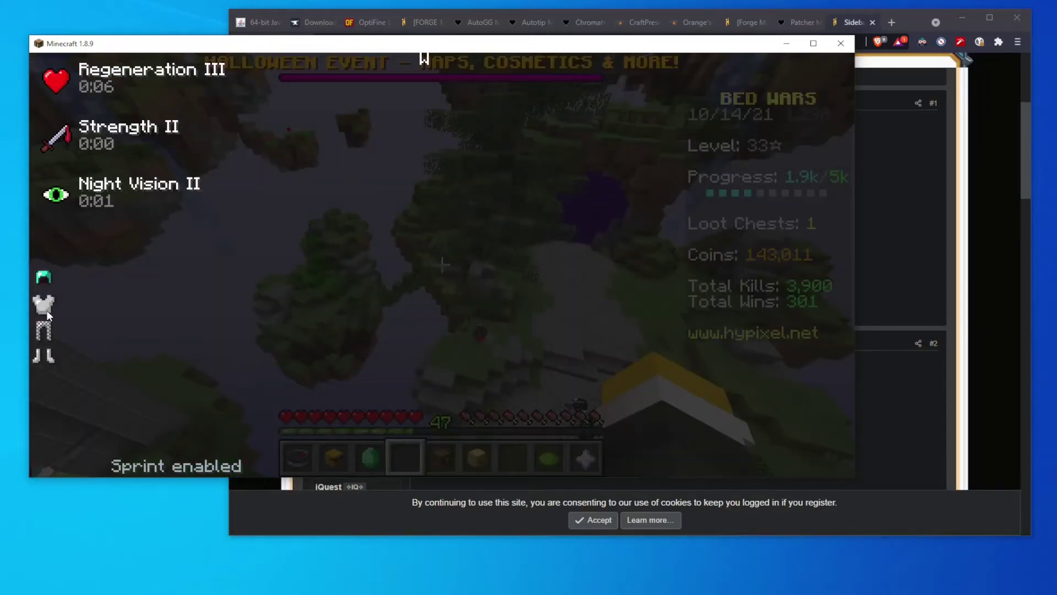
{"action": "left_click_drag", "start_coordinate": [120, 141], "coordinate": [105, 165]}
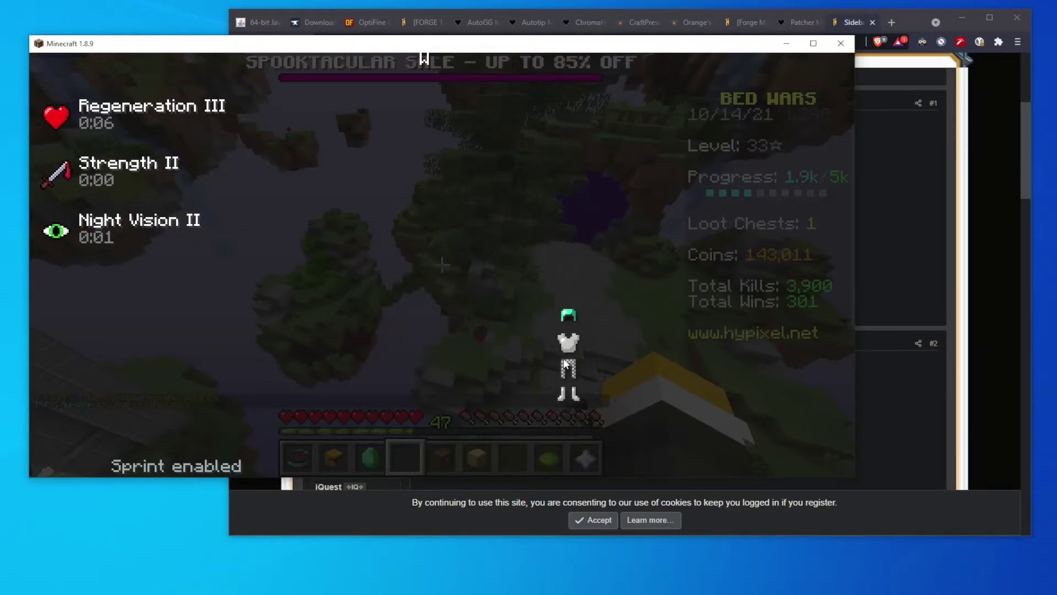
{"action": "key", "text": "Escape"}
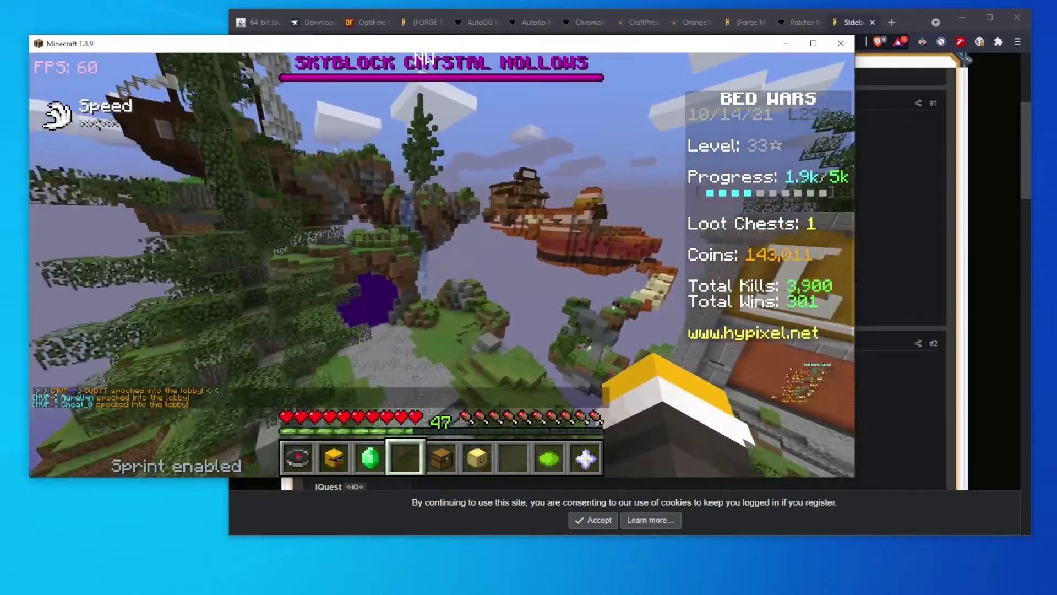
- Run /simpleconfig and review the ArmorStatusHud and DirectionHud options
{"action": "type", "text": "/simpleconfig"}
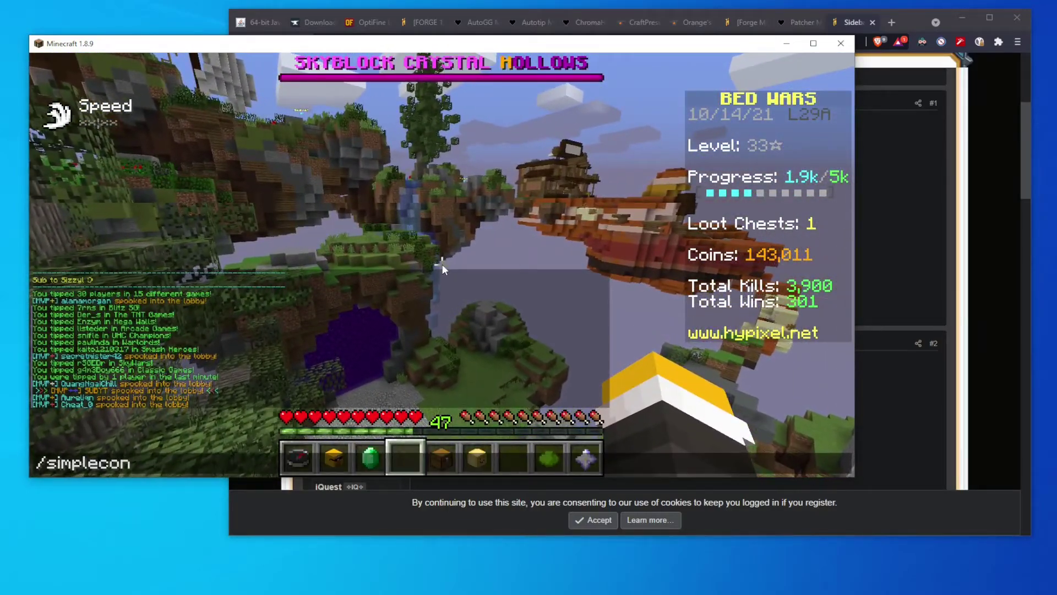
{"action": "key", "text": "Return"}
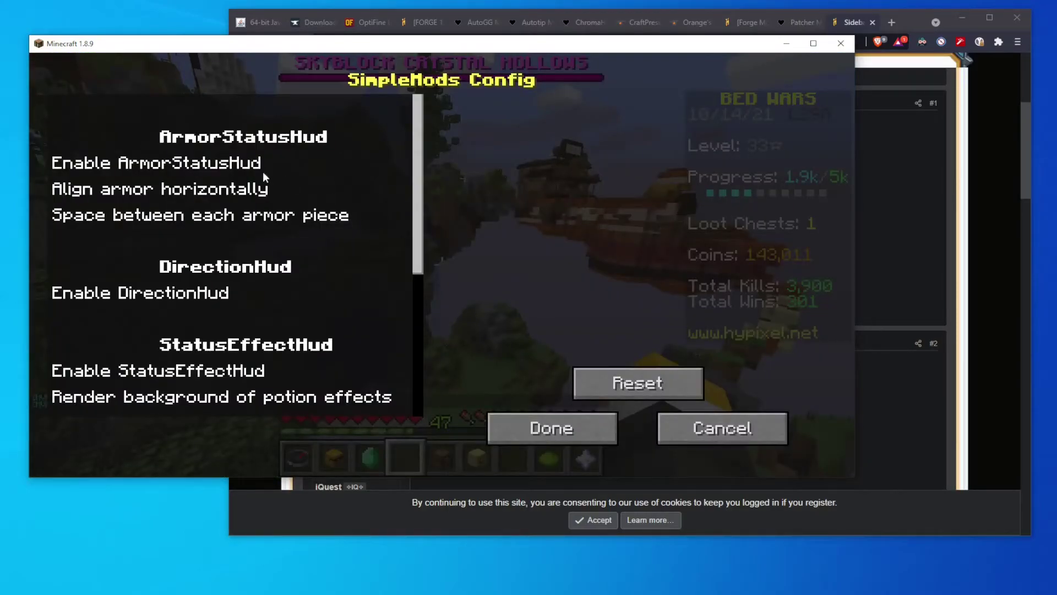
{"action": "left_click", "coordinate": [259, 168]}
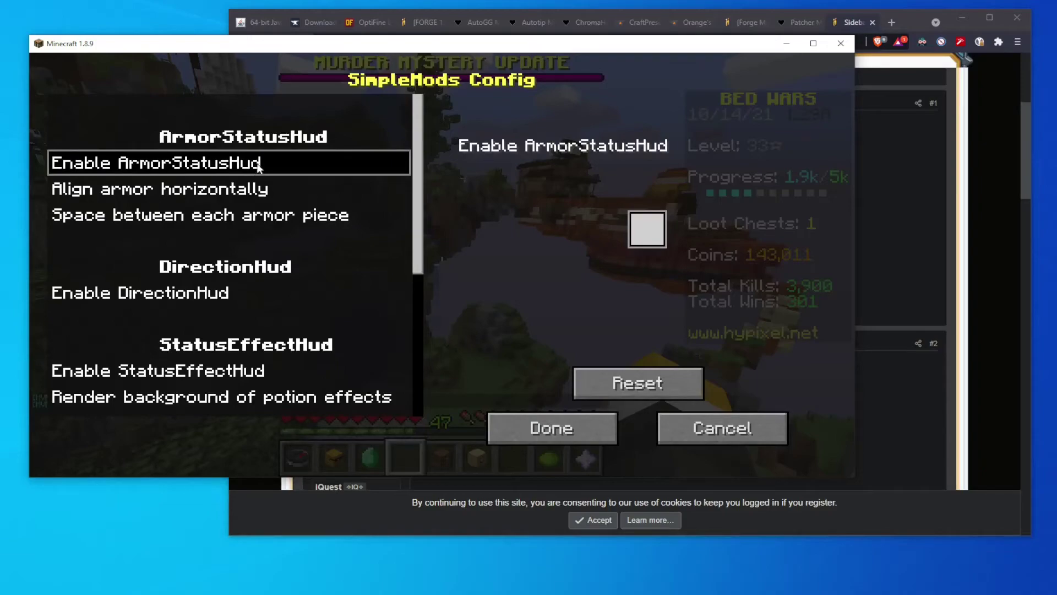
{"action": "left_click", "coordinate": [233, 188]}
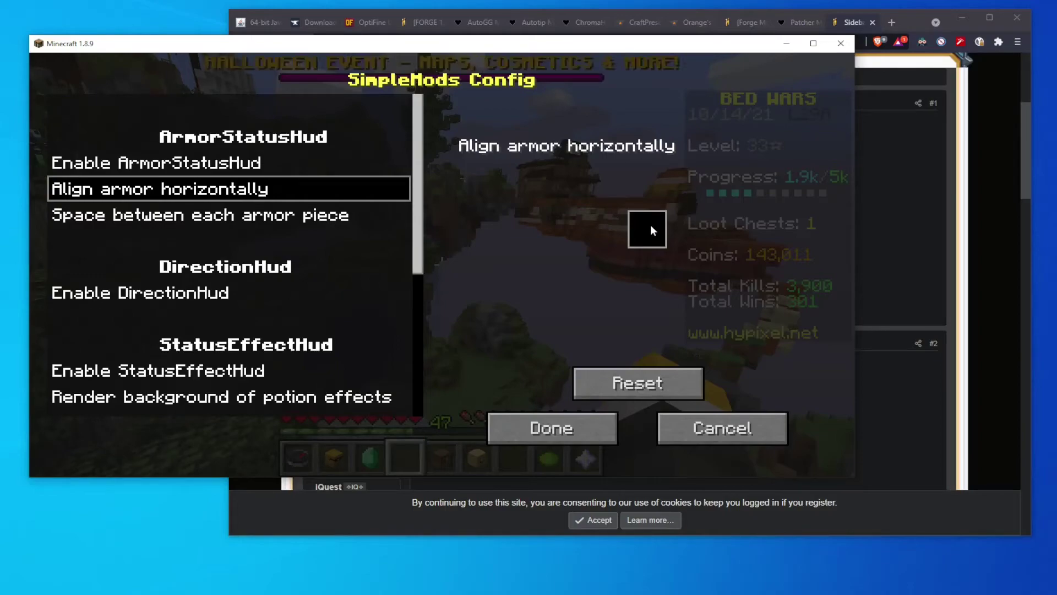
{"action": "left_click", "coordinate": [289, 218]}
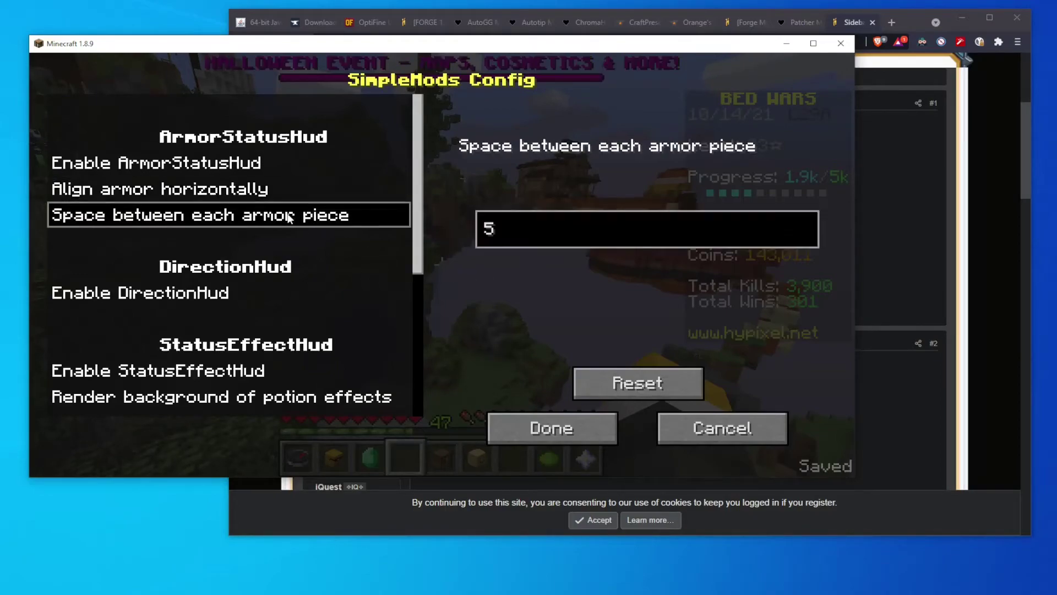
{"action": "left_click", "coordinate": [265, 291]}
{"action": "scroll", "coordinate": [265, 293], "scroll_direction": "down", "scroll_amount": 3}
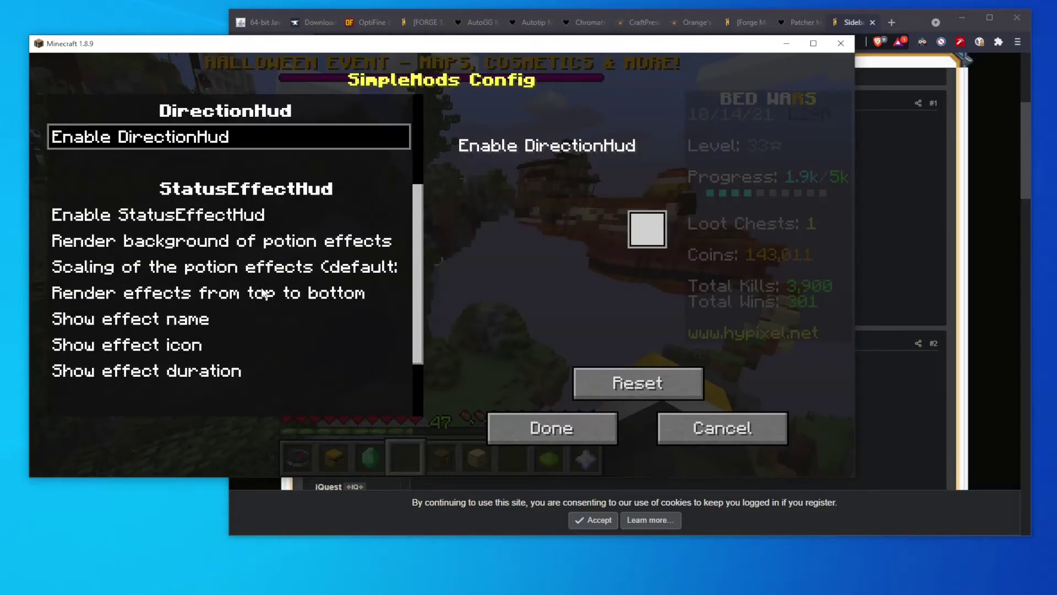
- Set the StatusEffectHud potion effect scaling to 0.75, look over the ToggleSprint options, and finish the SimpleMods configuration
{"action": "left_click", "coordinate": [266, 219]}
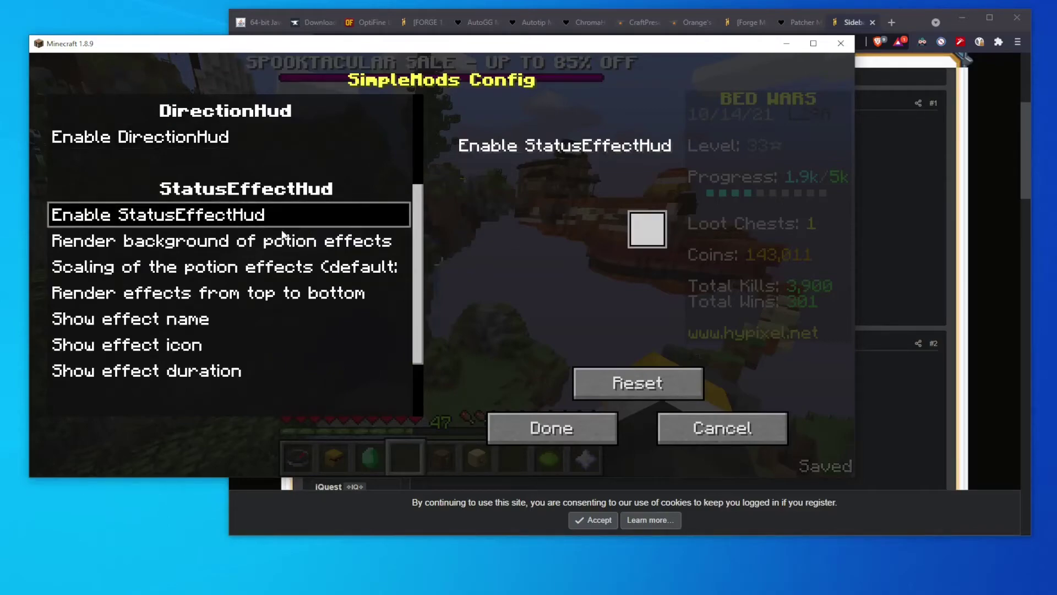
{"action": "left_click", "coordinate": [272, 243]}
{"action": "left_click", "coordinate": [268, 268]}
{"action": "left_click", "coordinate": [554, 226]}
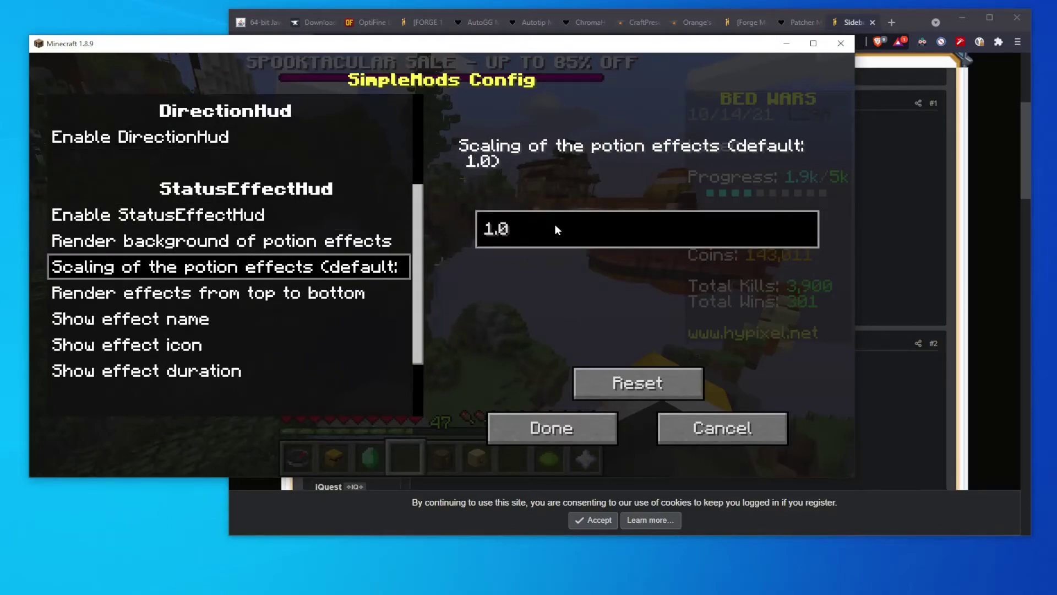
{"action": "key", "text": "BackSpace"}
{"action": "key", "text": "BackSpace"}
{"action": "type", "text": "0.75"}
{"action": "scroll", "coordinate": [308, 353], "scroll_direction": "down", "scroll_amount": 3}
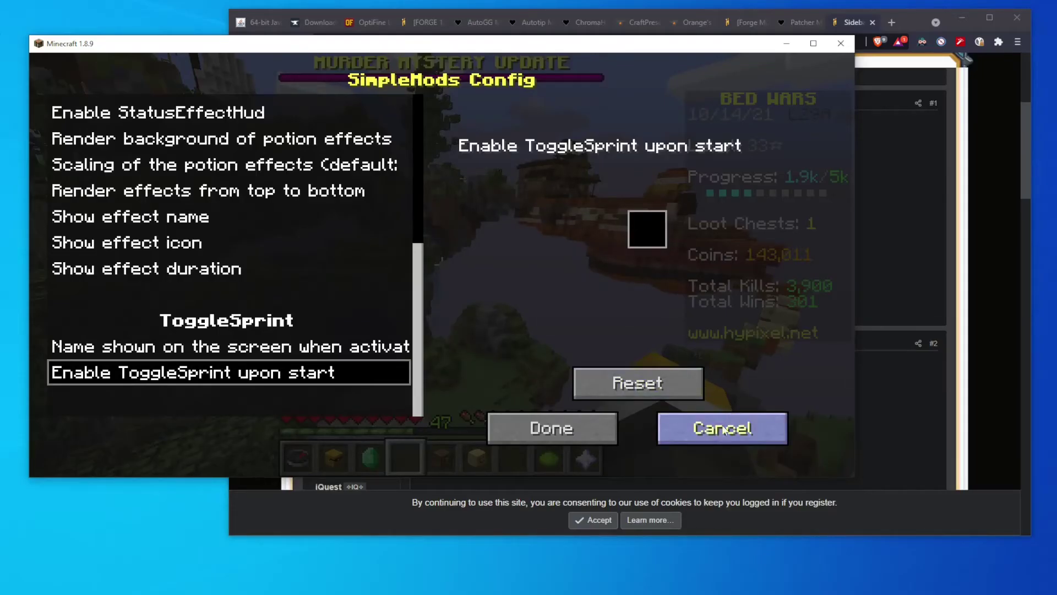
{"action": "left_click", "coordinate": [552, 428]}
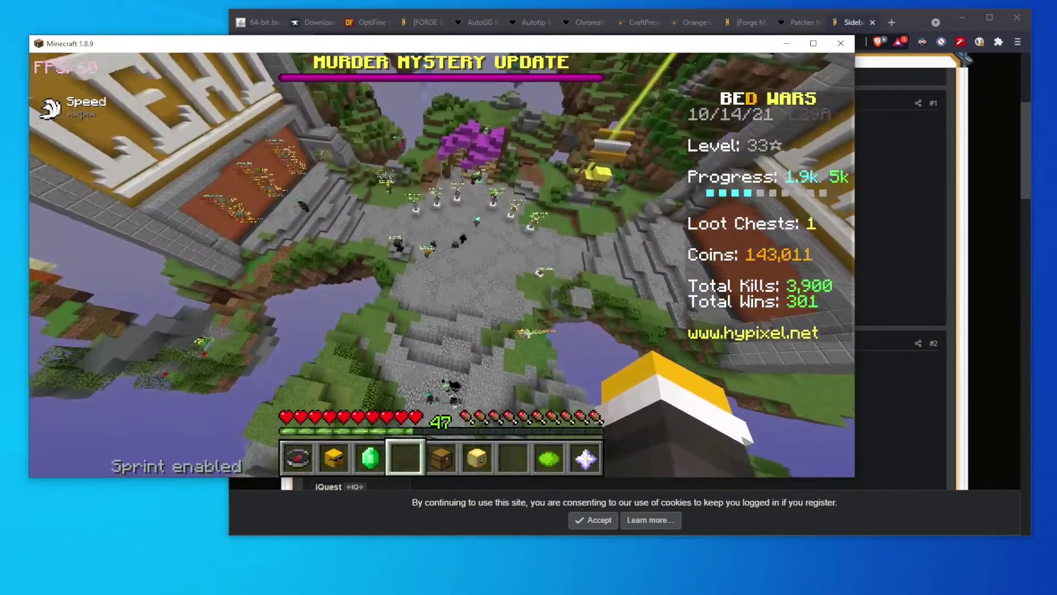
- Walk around the Bed Wars lobby to check the rearranged HUD elements during play
{"action": "key", "text": "w"}
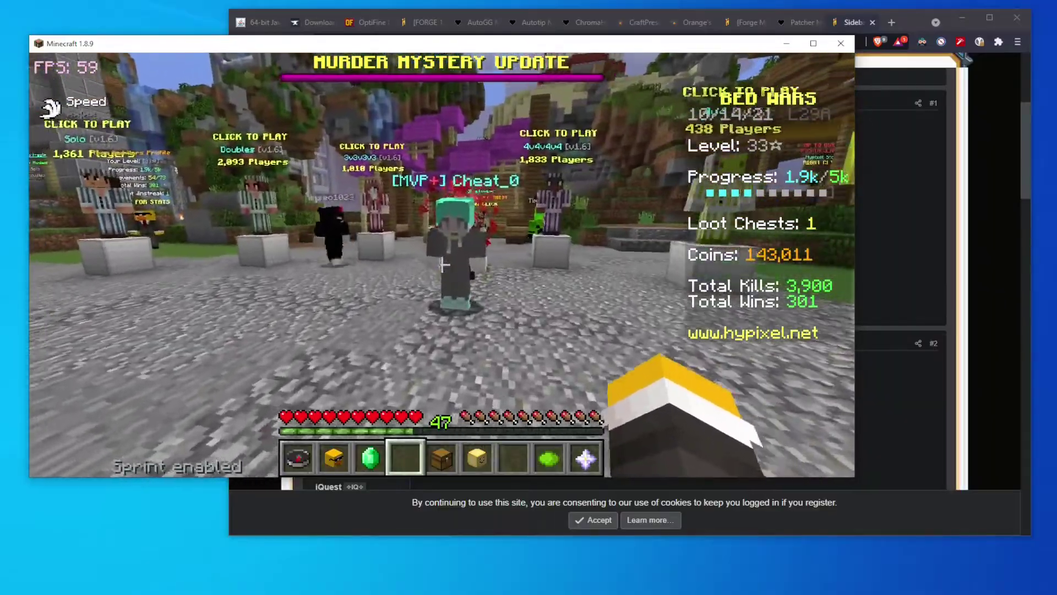
{"action": "key", "text": "w"}
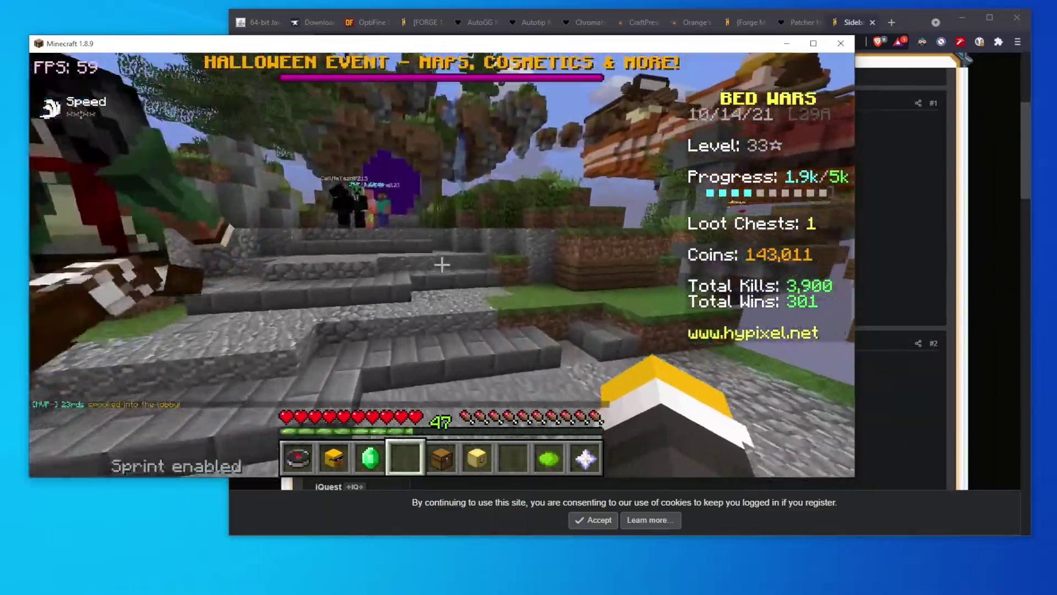
{"action": "key", "text": "t"}
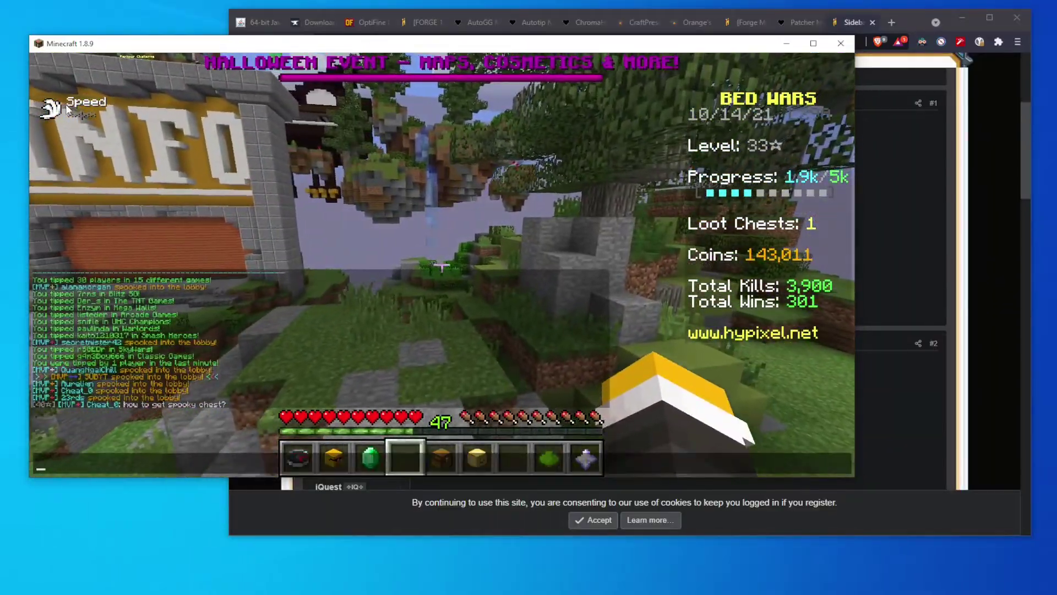
{"action": "key", "text": "Escape"}
{"action": "key", "text": "w"}
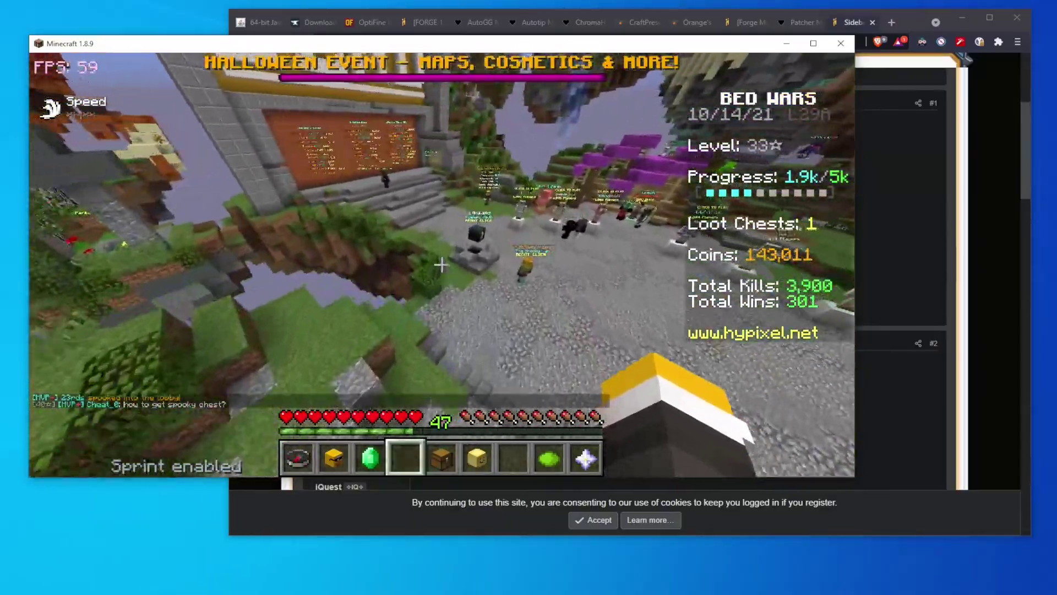
{"action": "key", "text": "w"}
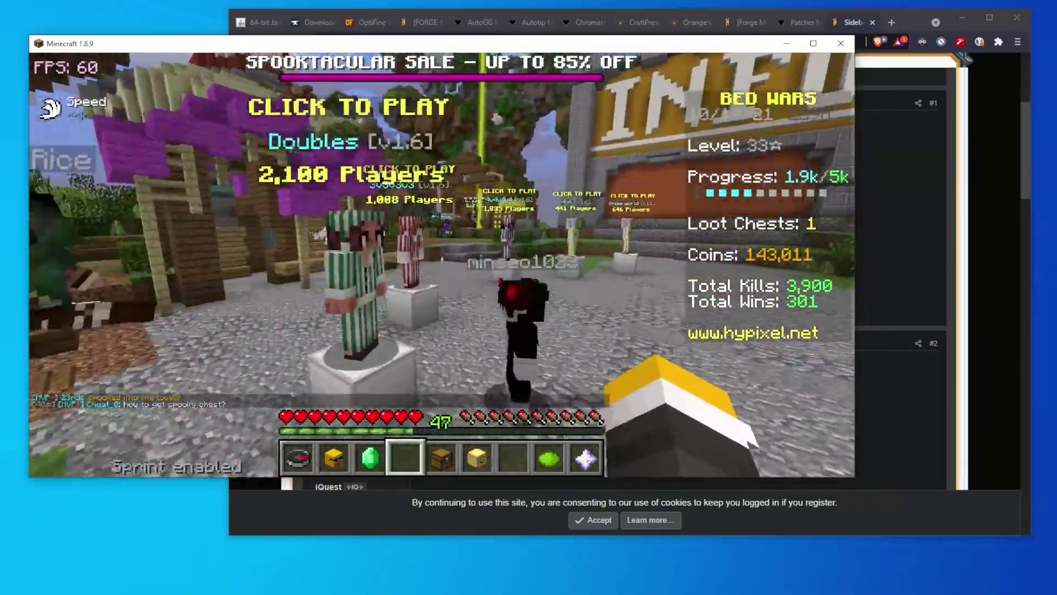
{"action": "key", "text": "w"}
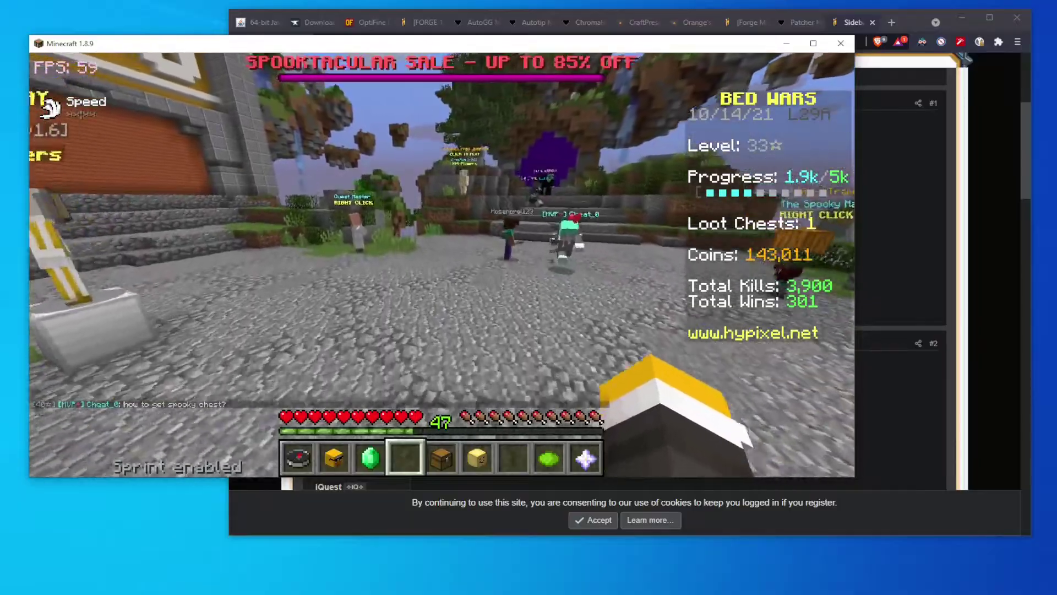
{"action": "key", "text": "w"}
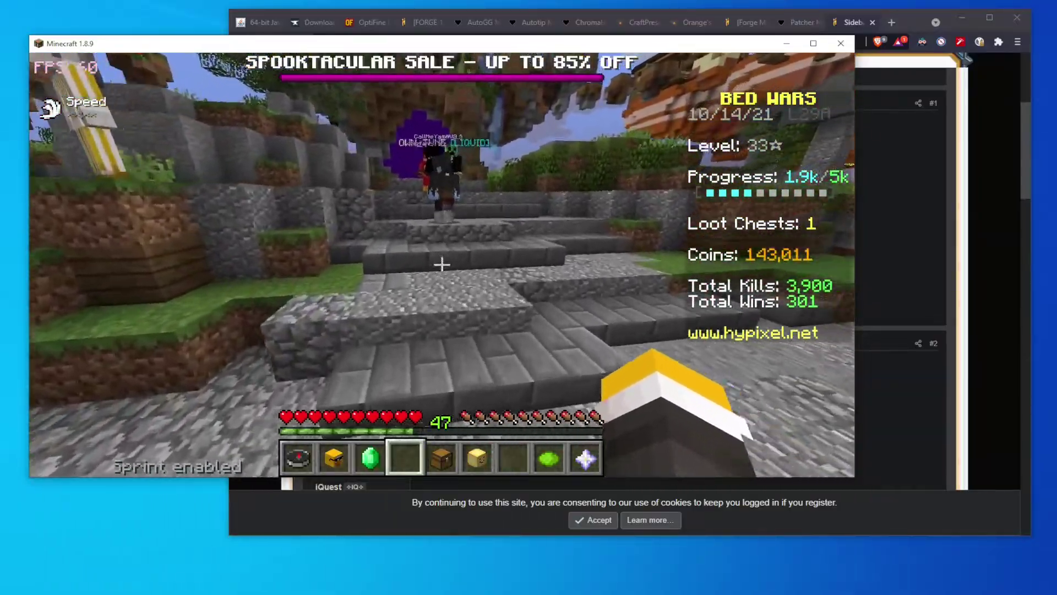
{"action": "key", "text": "w"}
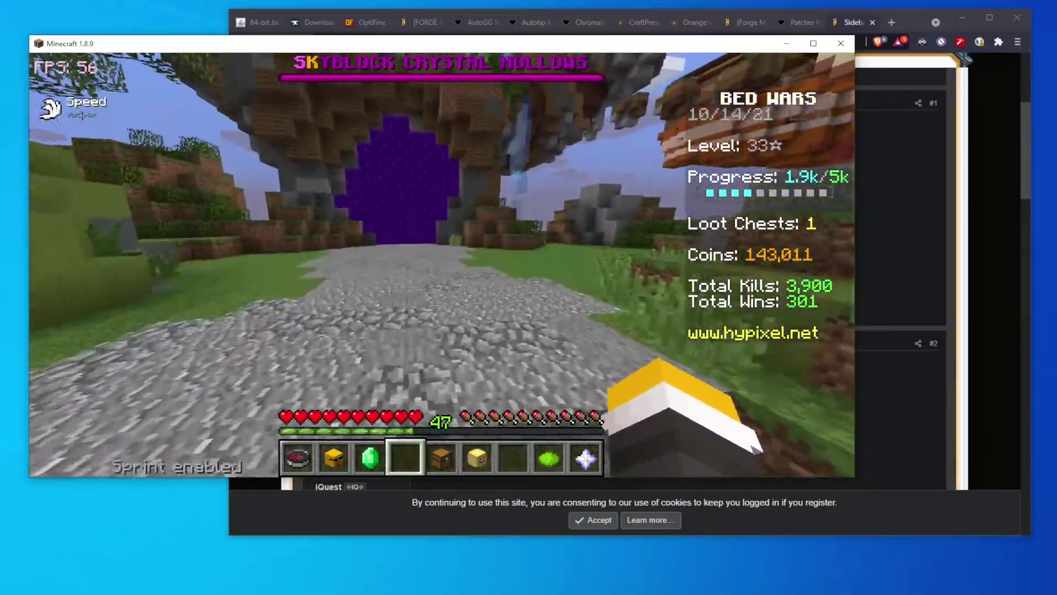
{"action": "key", "text": "w"}
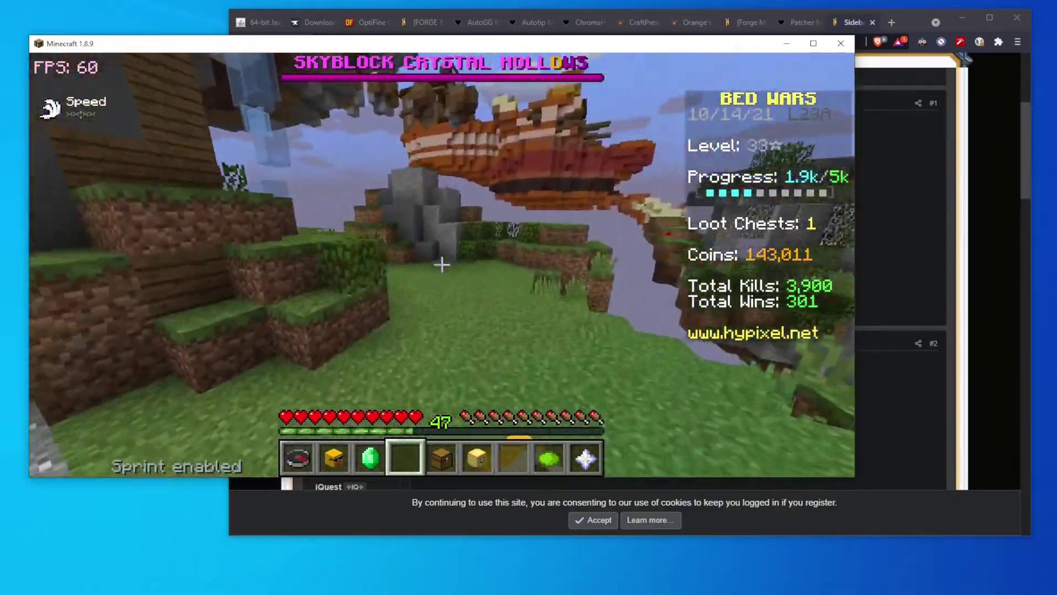
{"action": "key", "text": "w"}
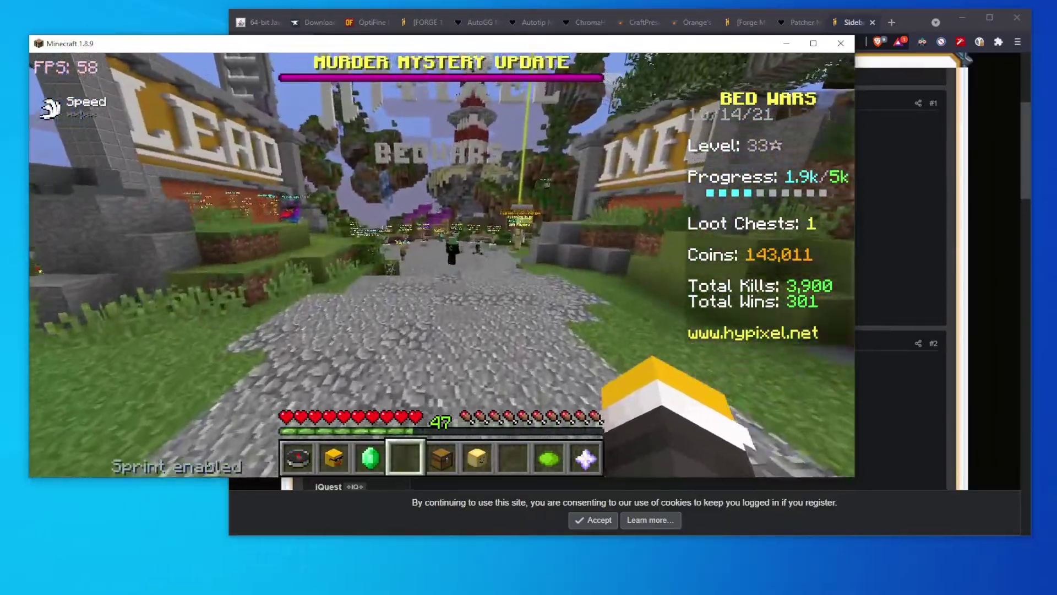
{"action": "key", "text": "F5"}
{"action": "key", "text": "w"}
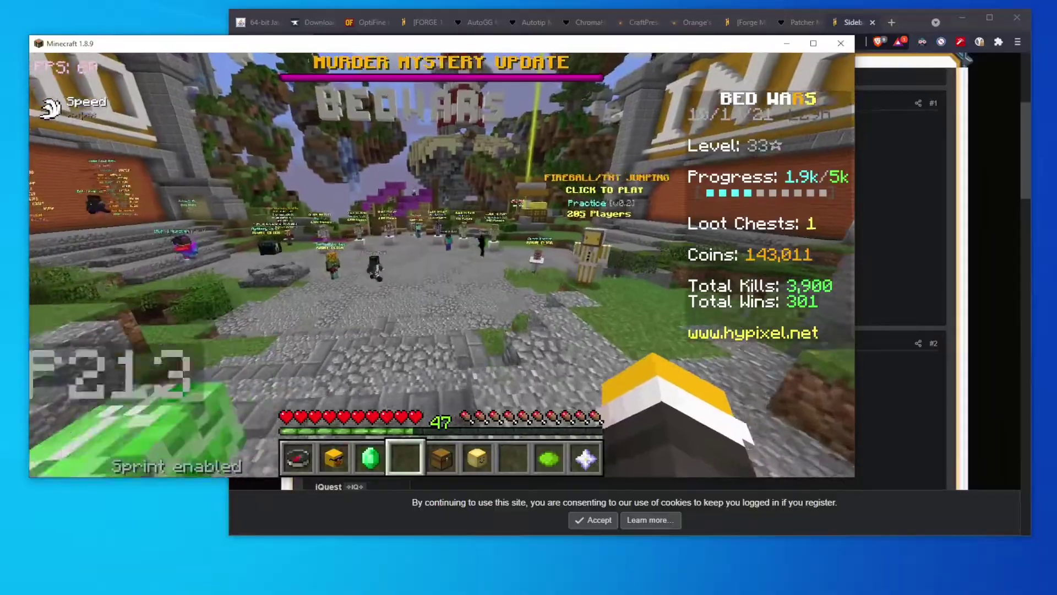
{"action": "key", "text": "w"}
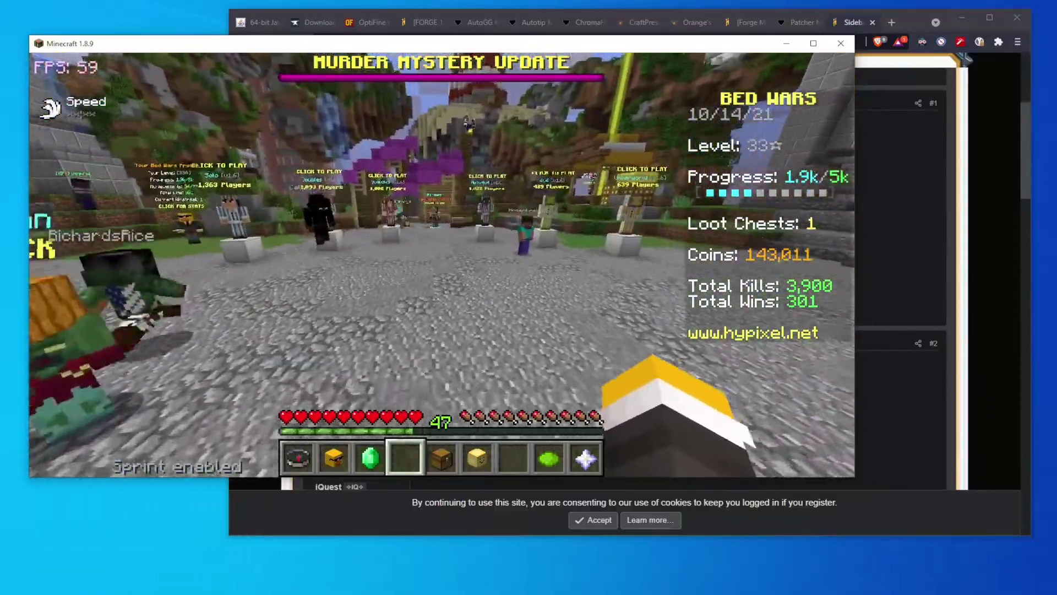
{"action": "key", "text": "w"}
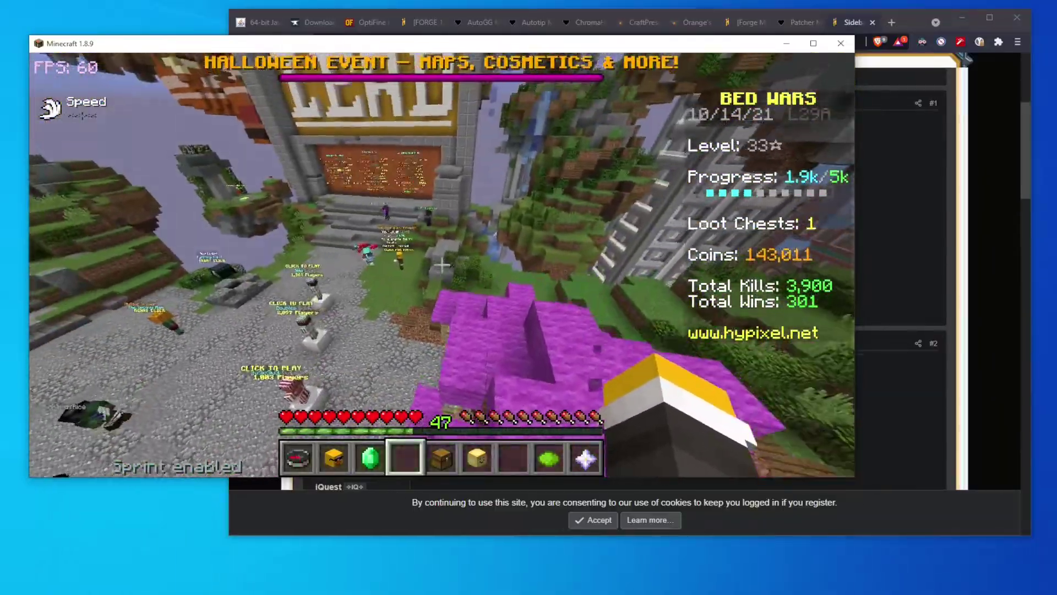
{"action": "key", "text": "w"}
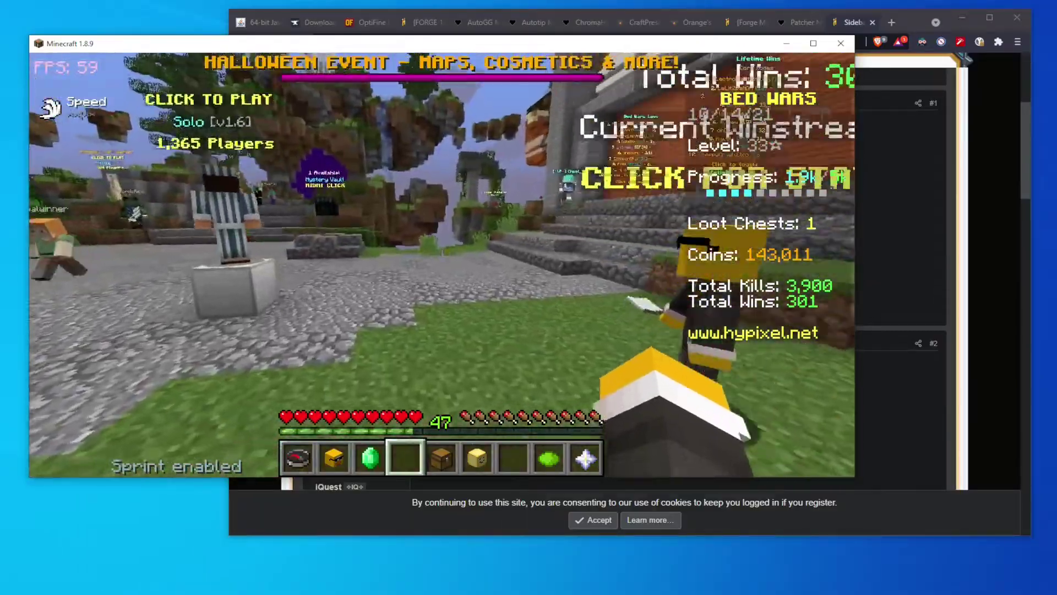
{"action": "key", "text": "w"}
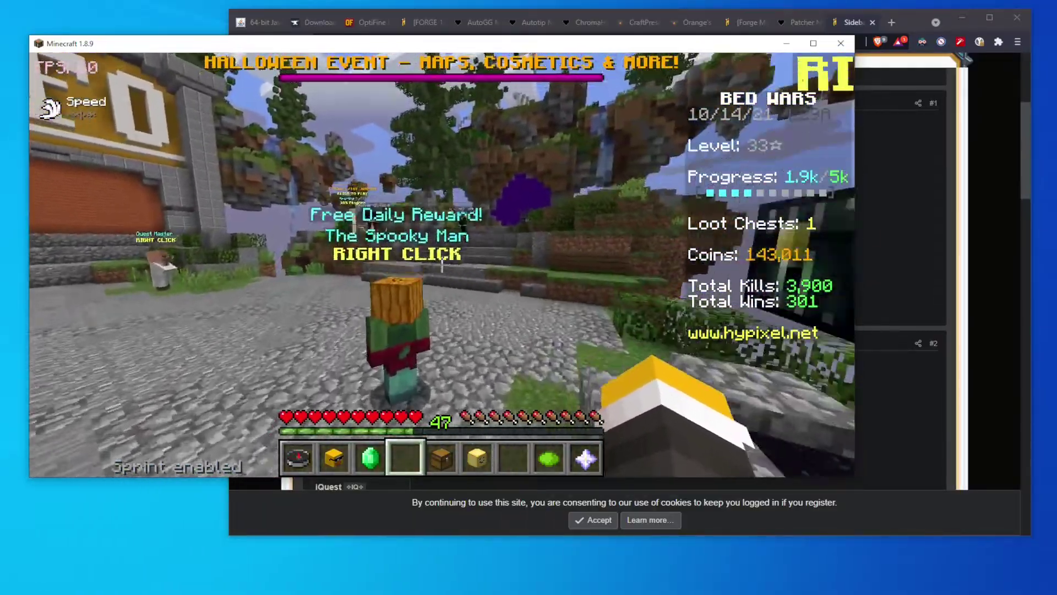
- Run /autogg and review the AutoGG settings, including the delay, the phrase choices, Anti GG, Anti Karma and the secondary message
{"action": "key", "text": "slash"}
{"action": "type", "text": "autogg"}
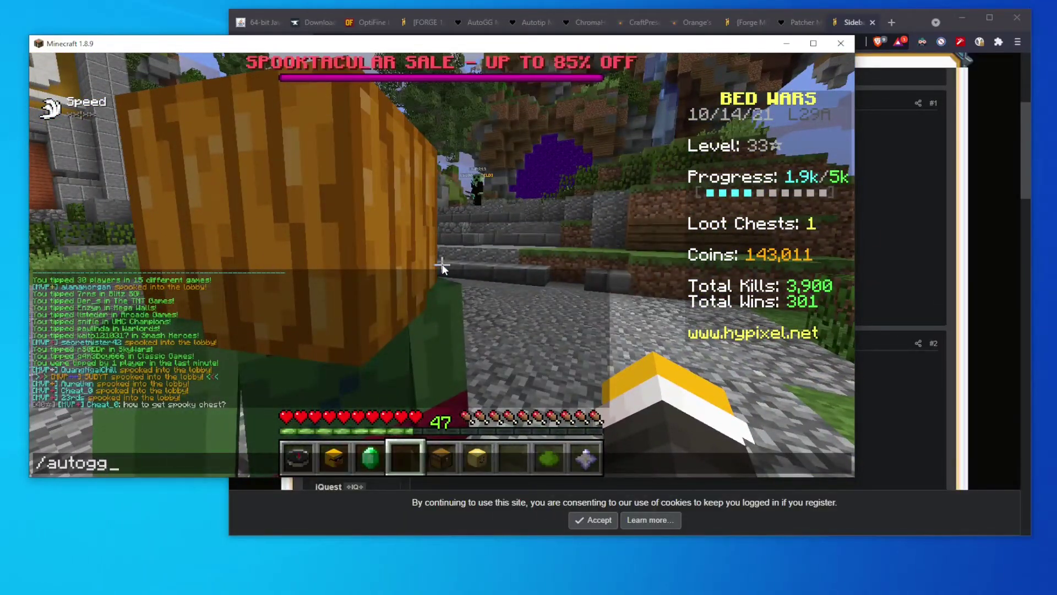
{"action": "key", "text": "Return"}
{"action": "scroll", "coordinate": [531, 285], "scroll_direction": "down", "scroll_amount": 10}
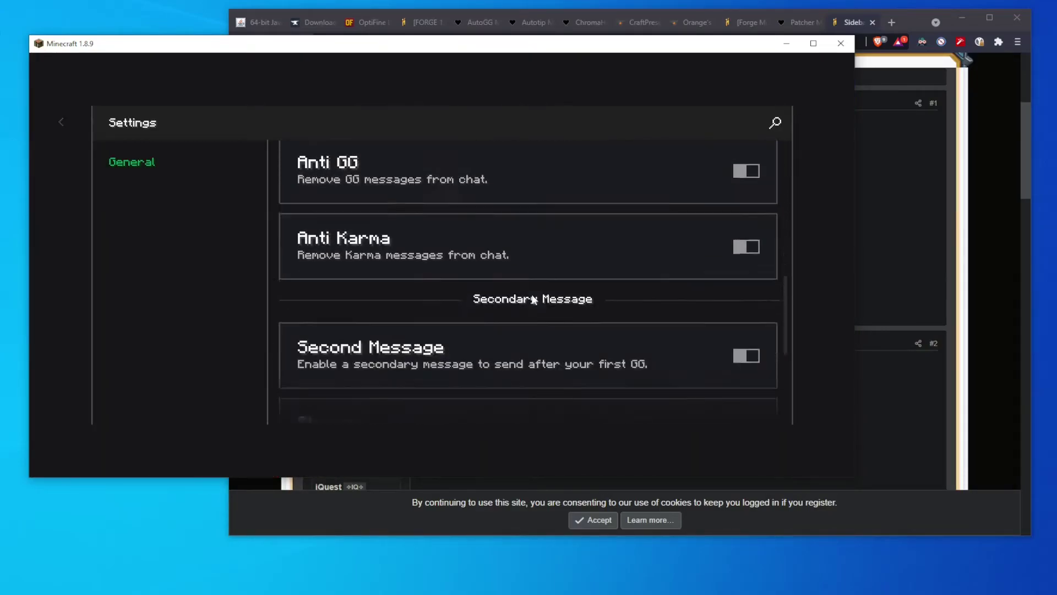
{"action": "scroll", "coordinate": [533, 289], "scroll_direction": "up", "scroll_amount": 6}
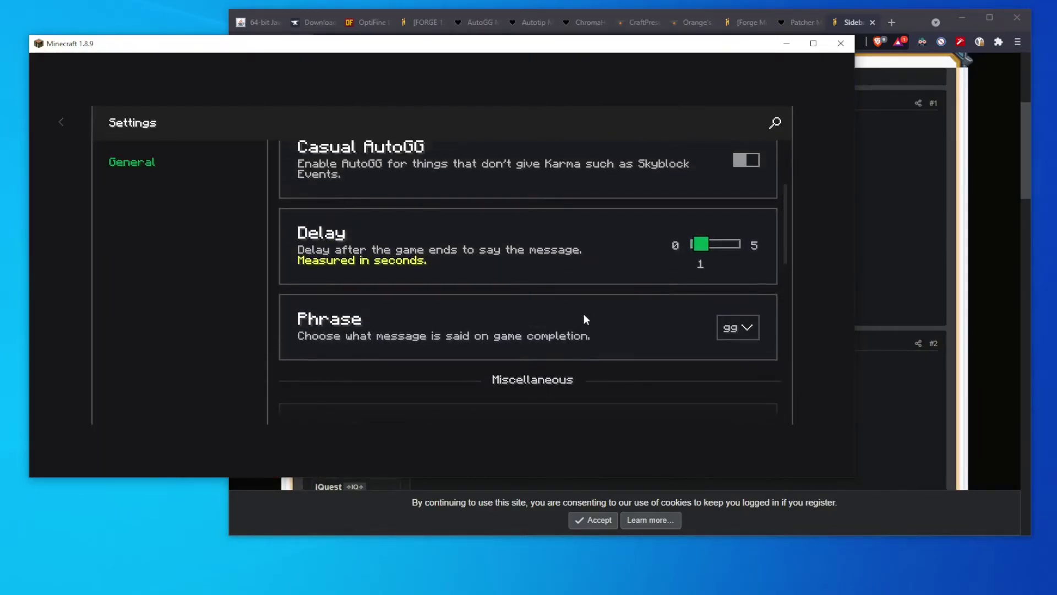
{"action": "left_click", "coordinate": [732, 330]}
{"action": "left_click", "coordinate": [675, 345]}
{"action": "scroll", "coordinate": [600, 312], "scroll_direction": "up", "scroll_amount": 1}
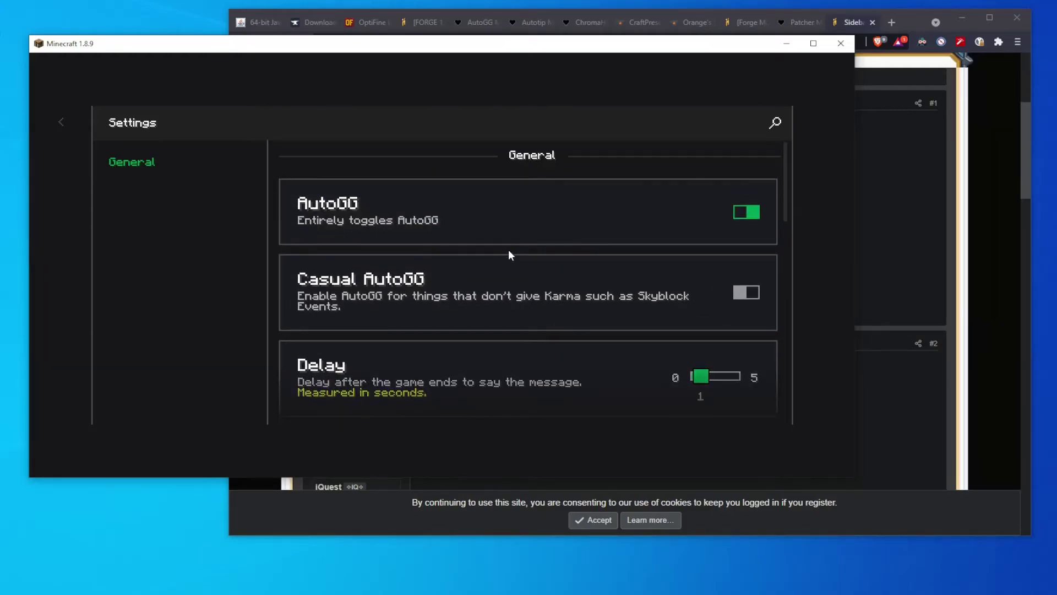
{"action": "key", "text": "Escape"}
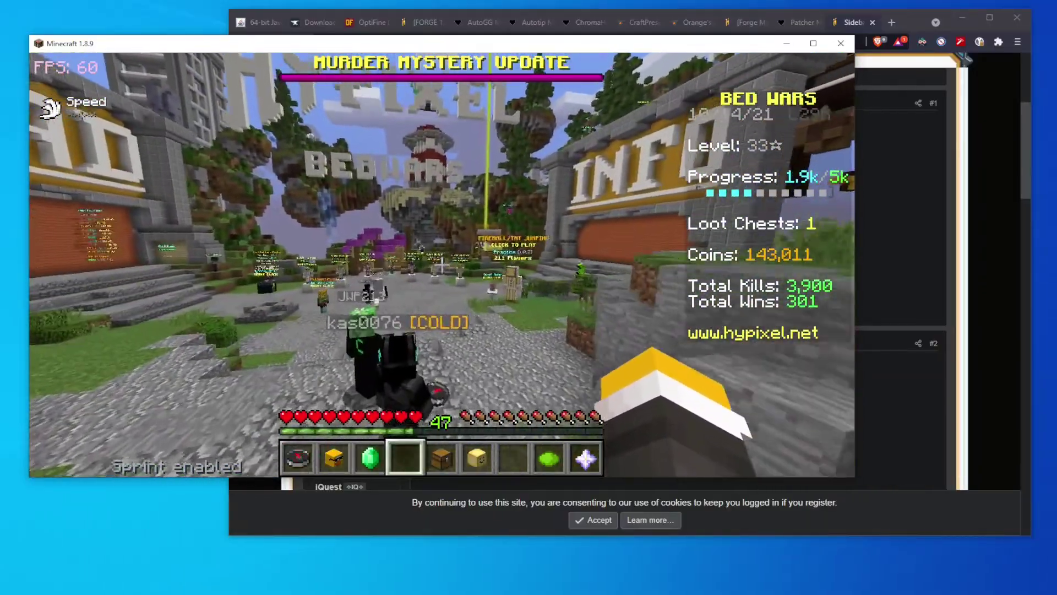
- Run /patcher and look through the Bug Fixes and Miscellaneous settings
{"action": "type", "text": "/patch"}
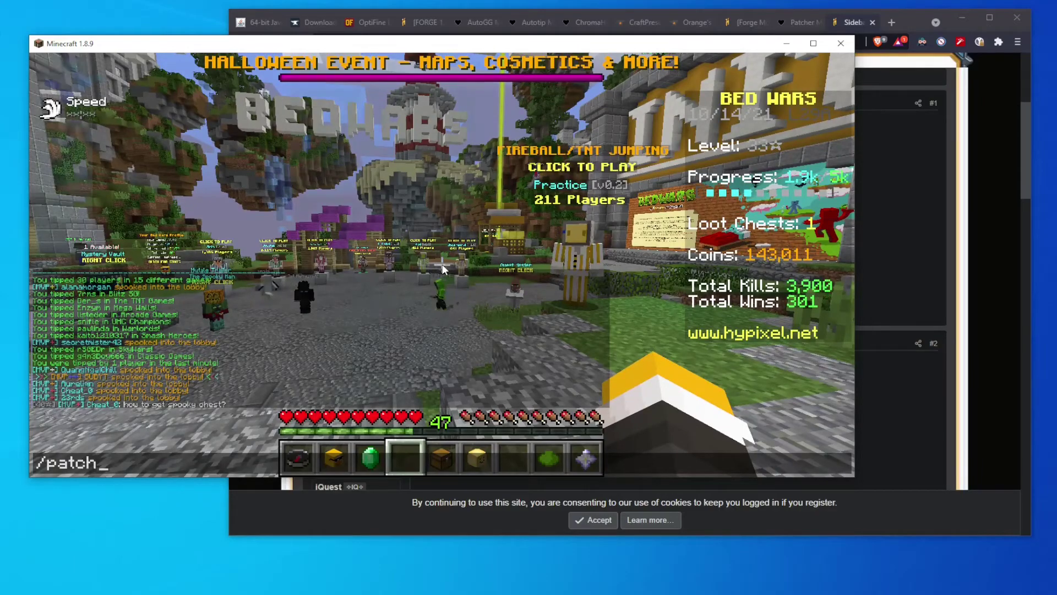
{"action": "key", "text": "Return"}
{"action": "scroll", "coordinate": [463, 267], "scroll_direction": "down", "scroll_amount": 10}
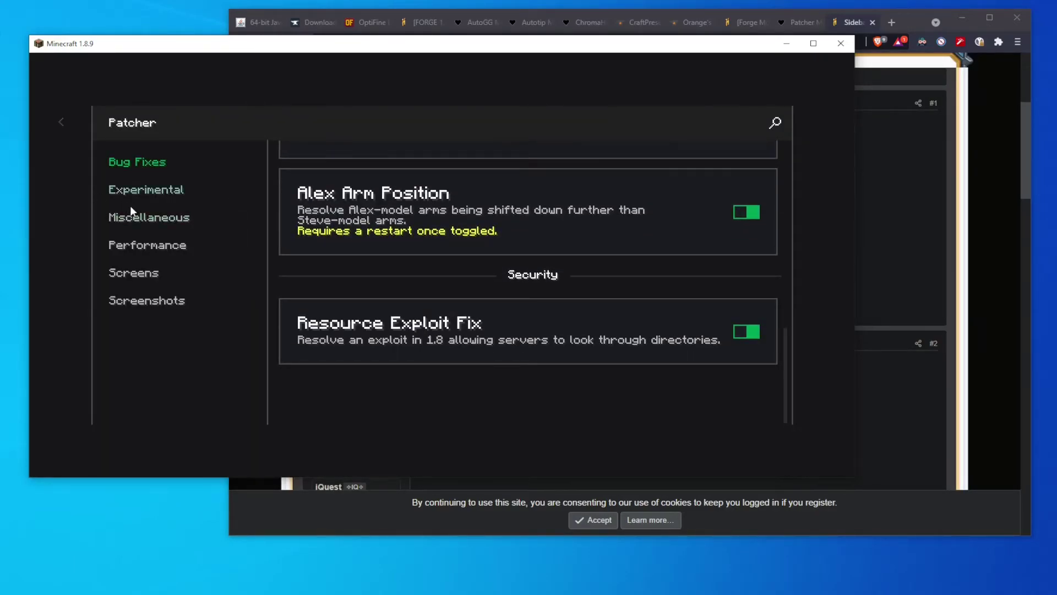
{"action": "left_click", "coordinate": [141, 193]}
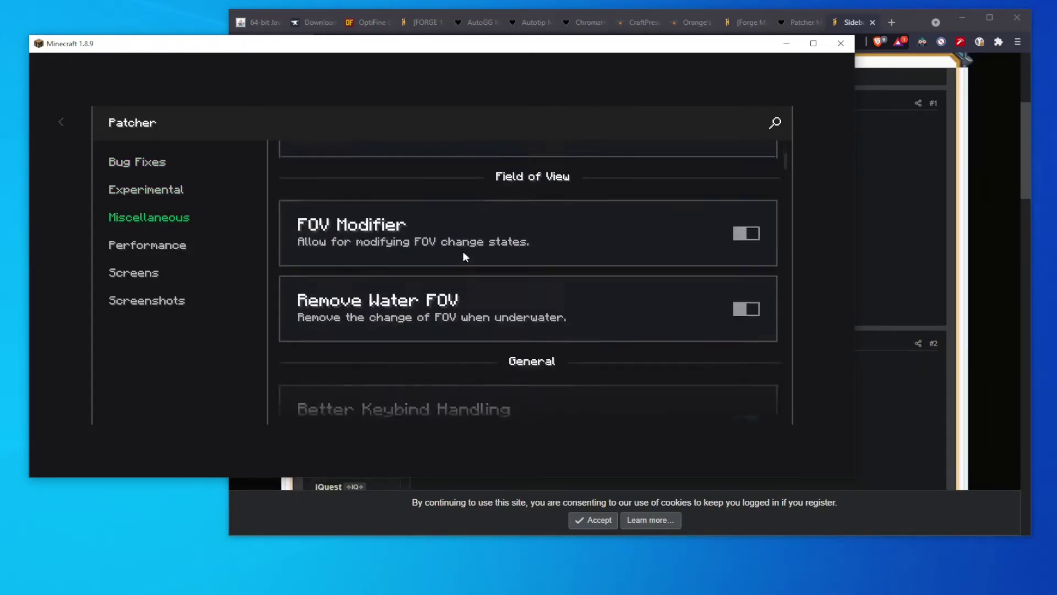
{"action": "scroll", "coordinate": [463, 254], "scroll_direction": "down", "scroll_amount": 20}
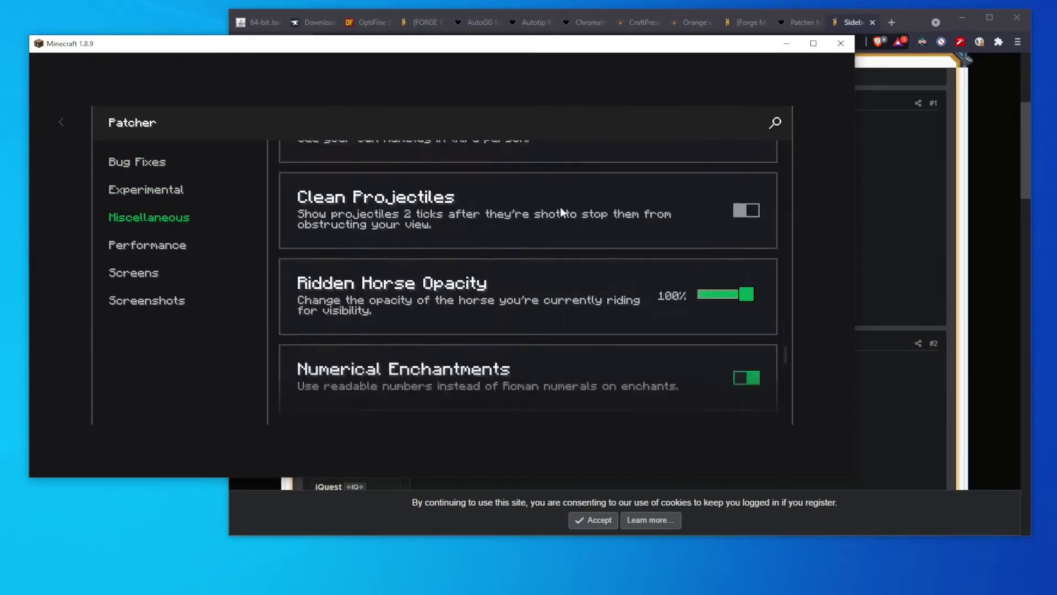
{"action": "scroll", "coordinate": [562, 212], "scroll_direction": "down", "scroll_amount": 5}
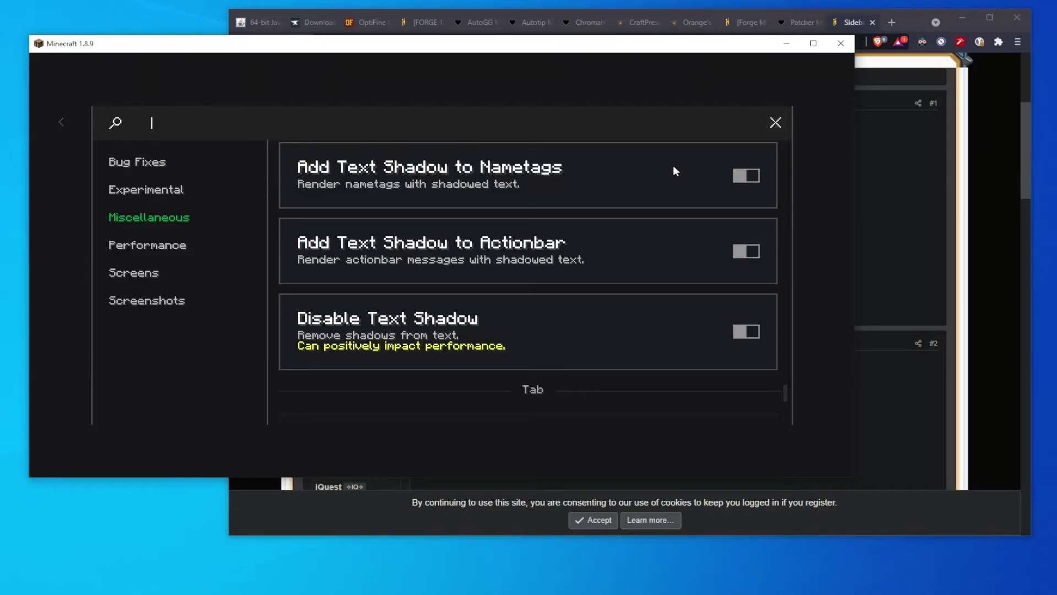
- Search the Patcher settings for "fullscre", look at the Windowed Fullscreen option, and return to the game
{"action": "type", "text": "fullscren"}
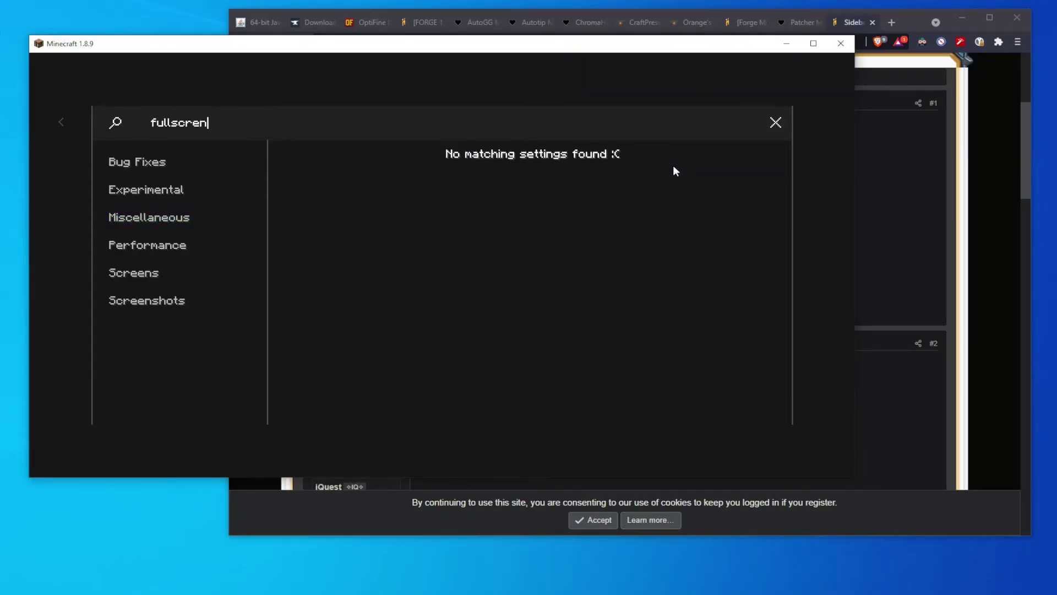
{"action": "key", "text": "BackSpace"}
{"action": "scroll", "coordinate": [668, 341], "scroll_direction": "down", "scroll_amount": 1}
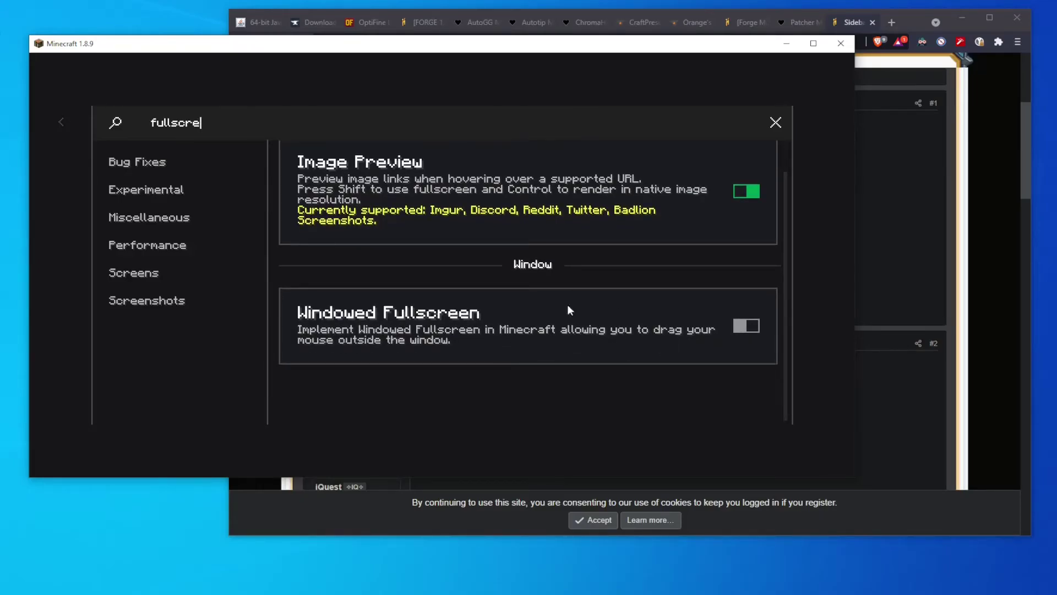
{"action": "key", "text": "Escape"}
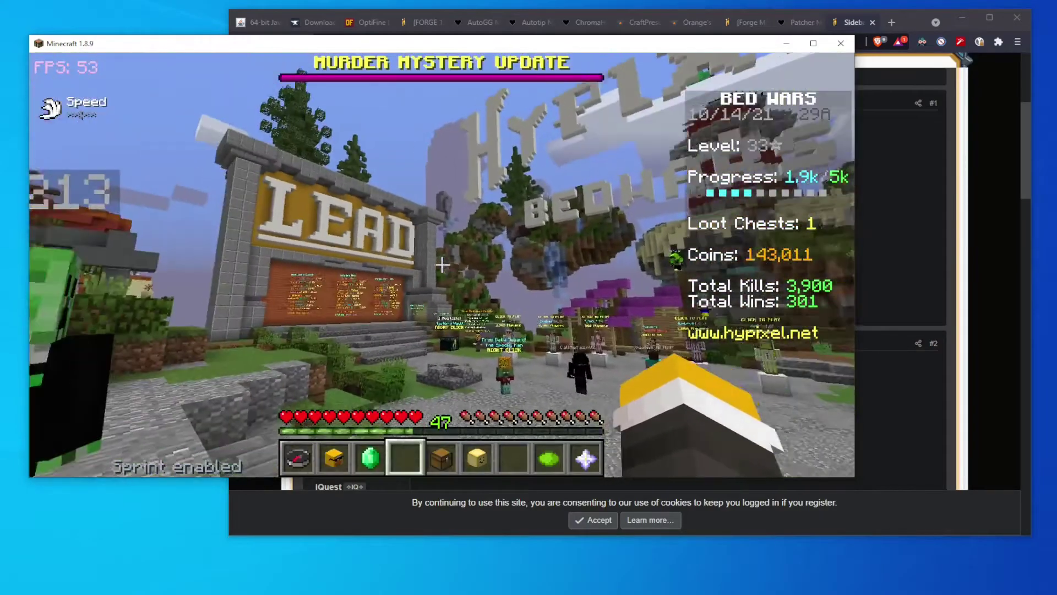
- Run /patcher, search for "chat", enable Transparent Chat, and check the chat's background in the lobby
{"action": "type", "text": "/patcher"}
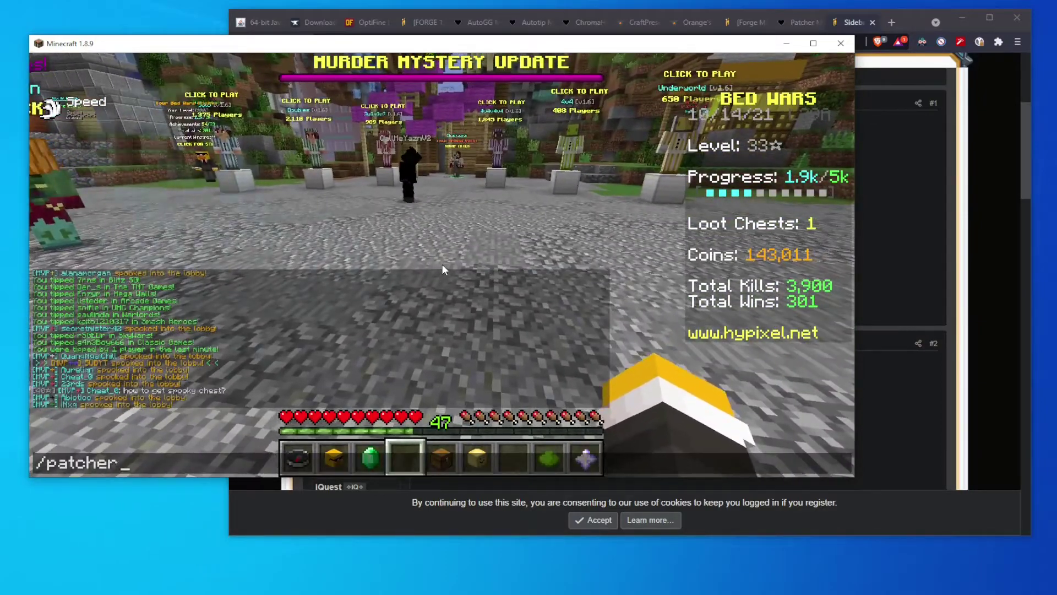
{"action": "key", "text": "Return"}
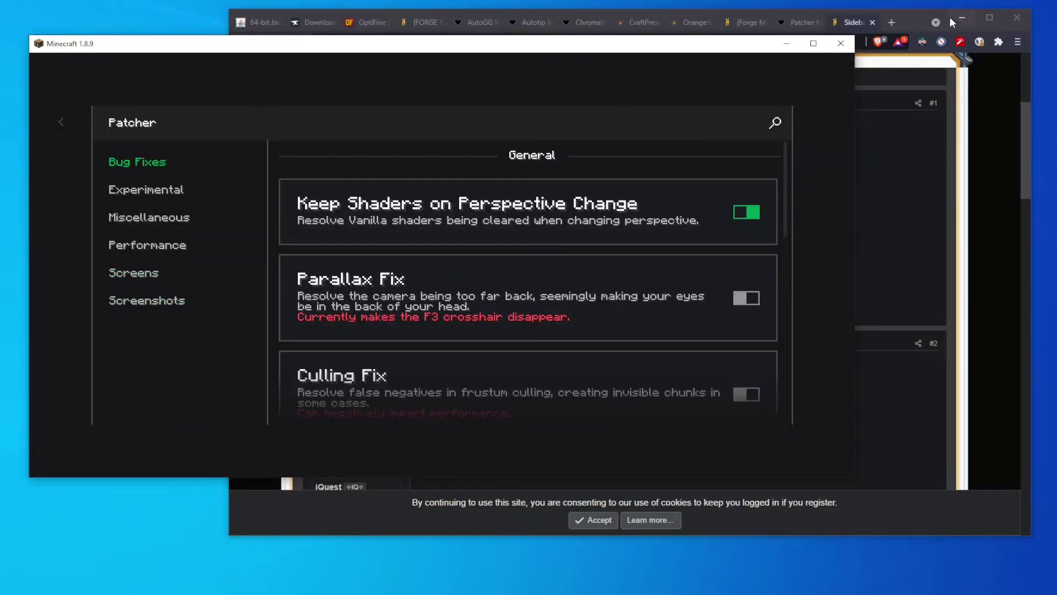
{"action": "type", "text": "chat"}
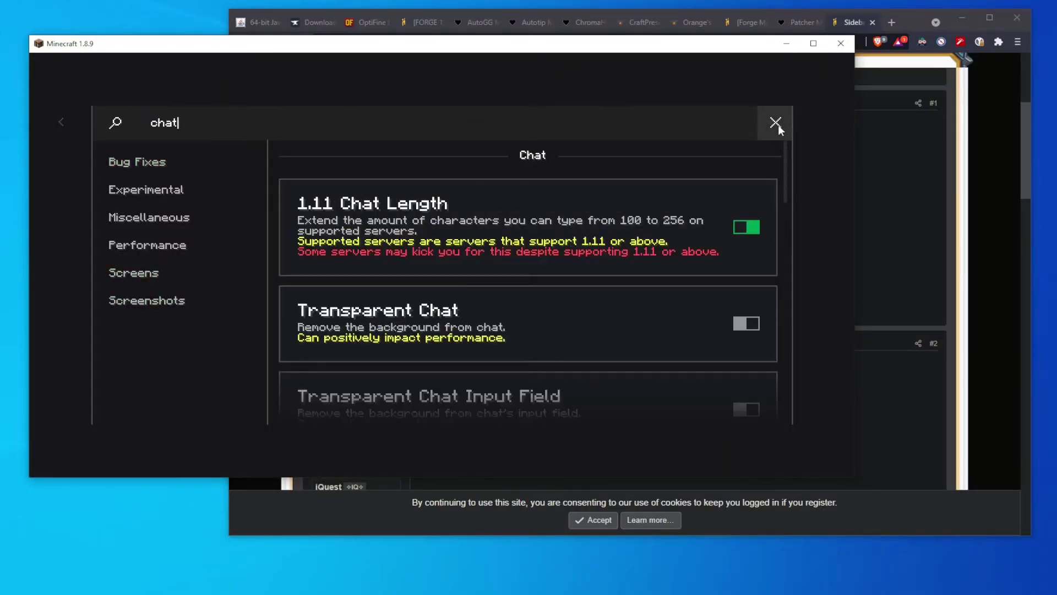
{"action": "scroll", "coordinate": [580, 275], "scroll_direction": "down", "scroll_amount": 2}
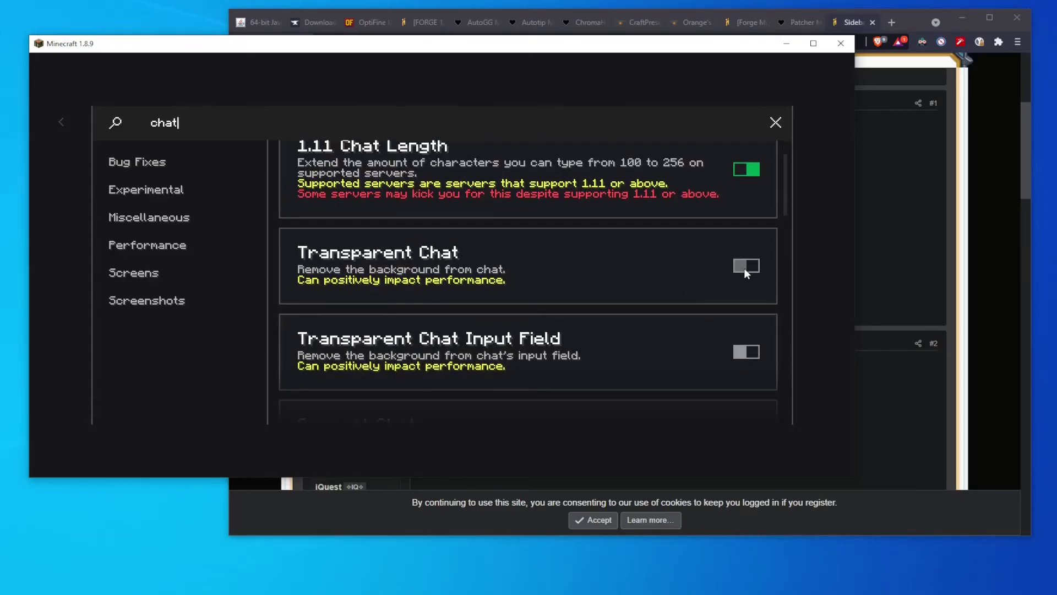
{"action": "left_click", "coordinate": [745, 267]}
{"action": "key", "text": "Escape"}
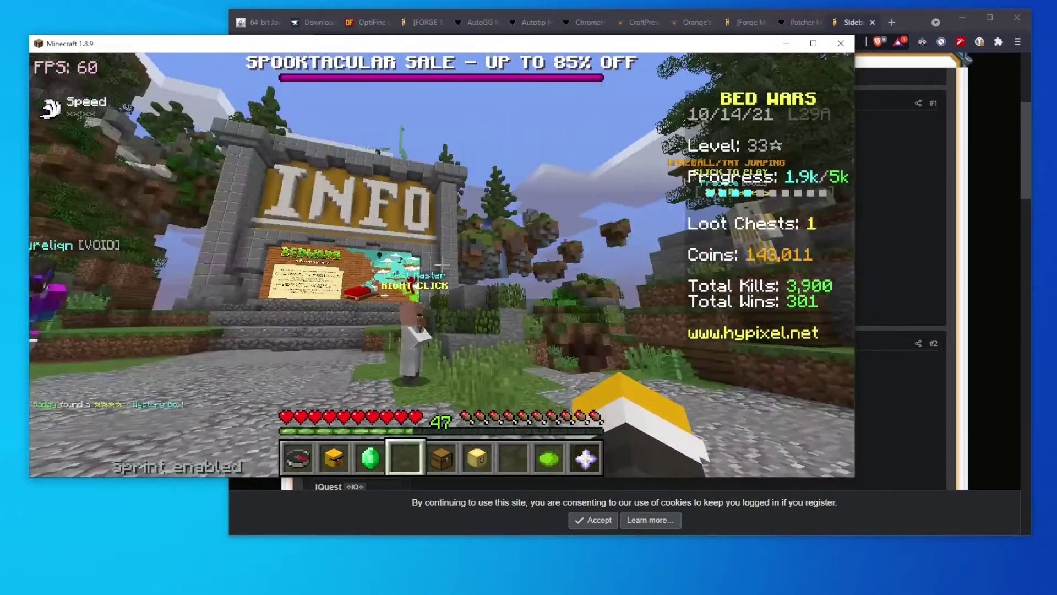
{"action": "type", "text": "ttest"}
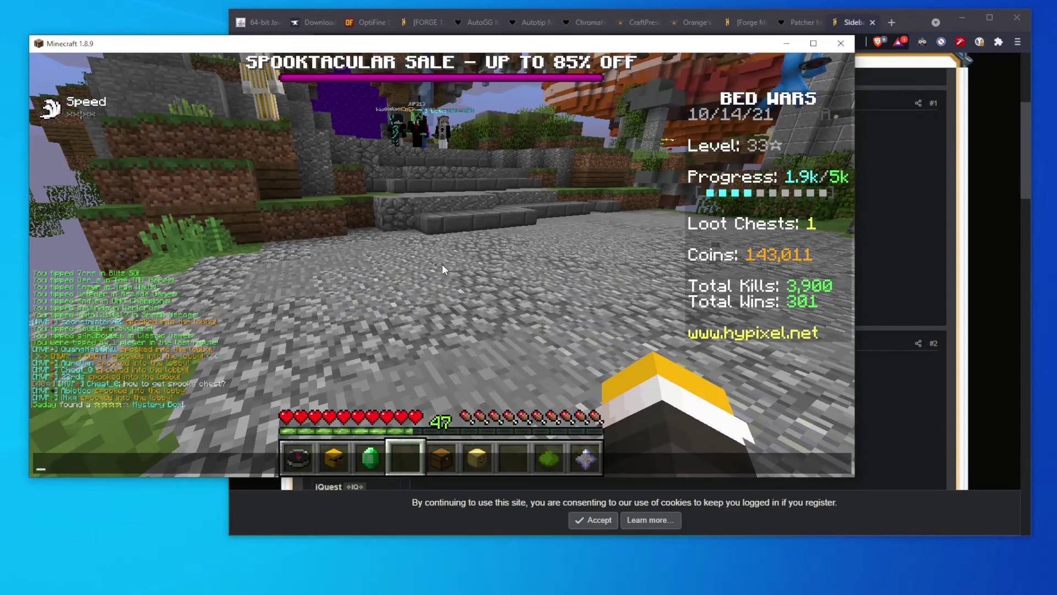
{"action": "key", "text": "Escape"}
{"action": "key", "text": "w"}
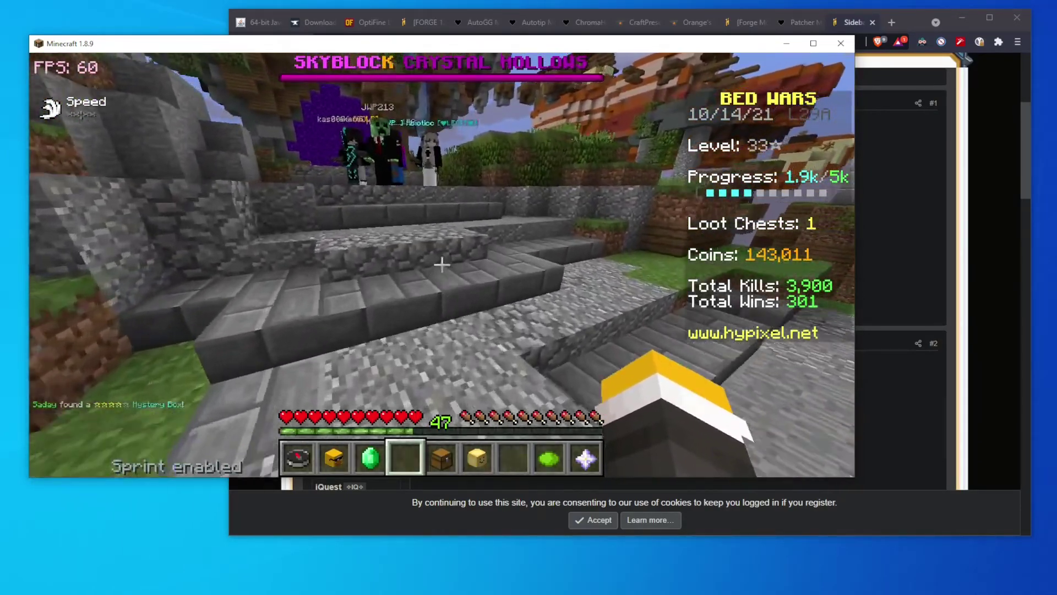
{"action": "key", "text": "w"}
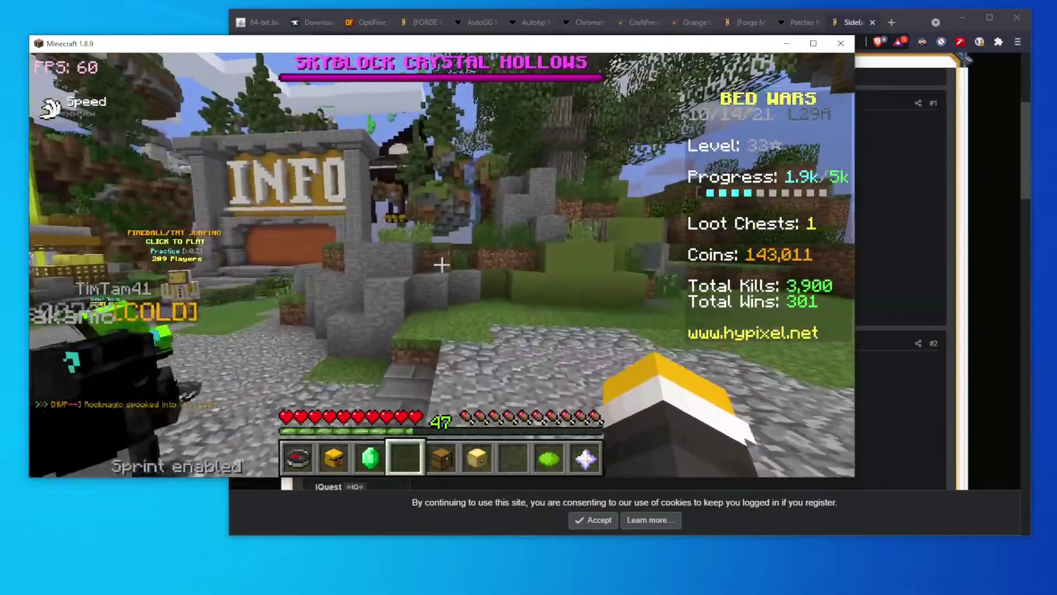
{"action": "key", "text": "w"}
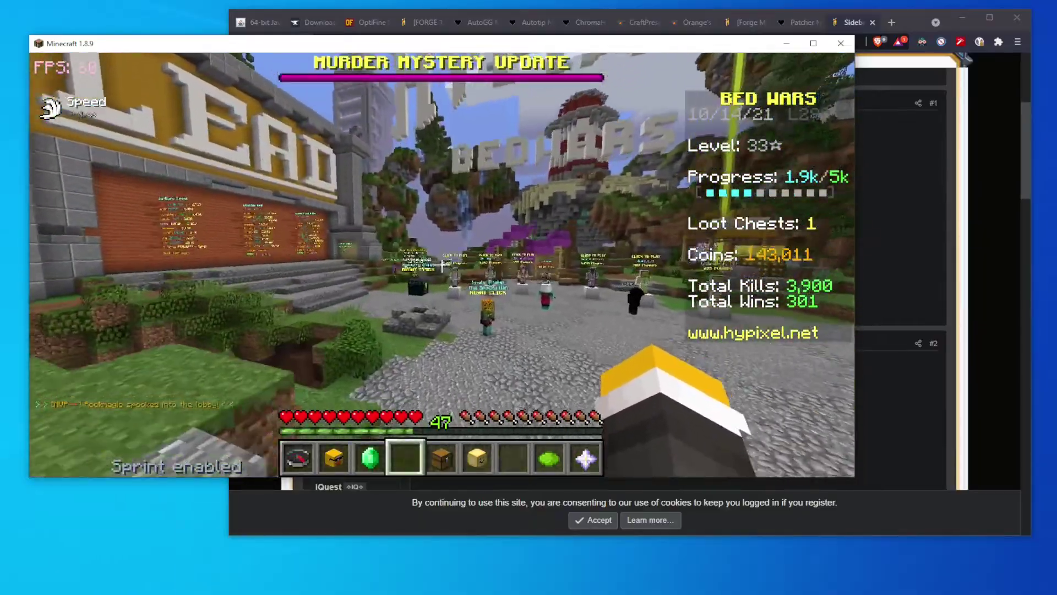
{"action": "key", "text": "w"}
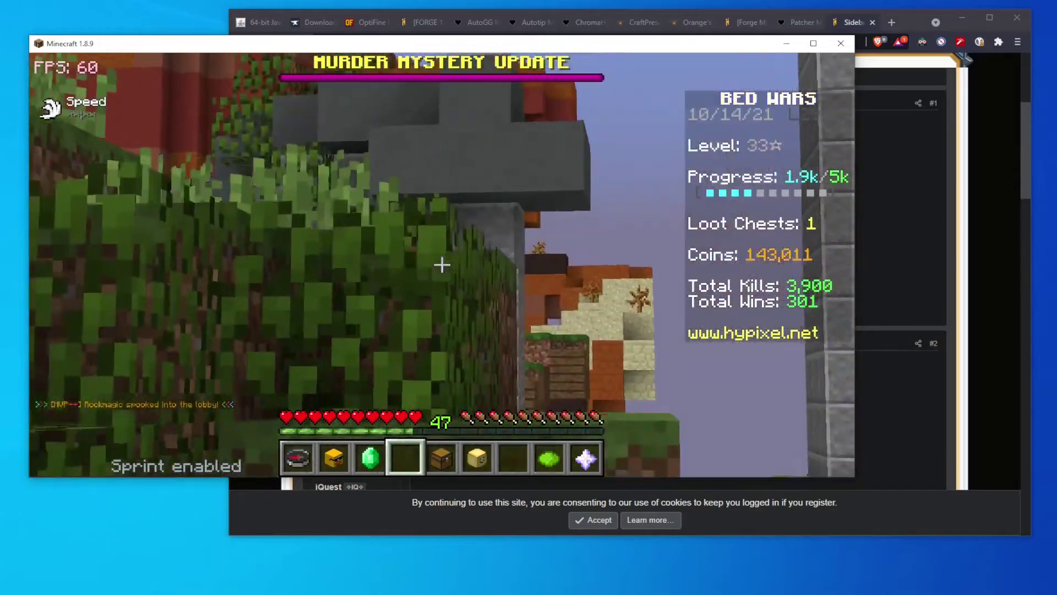
{"action": "key", "text": "w"}
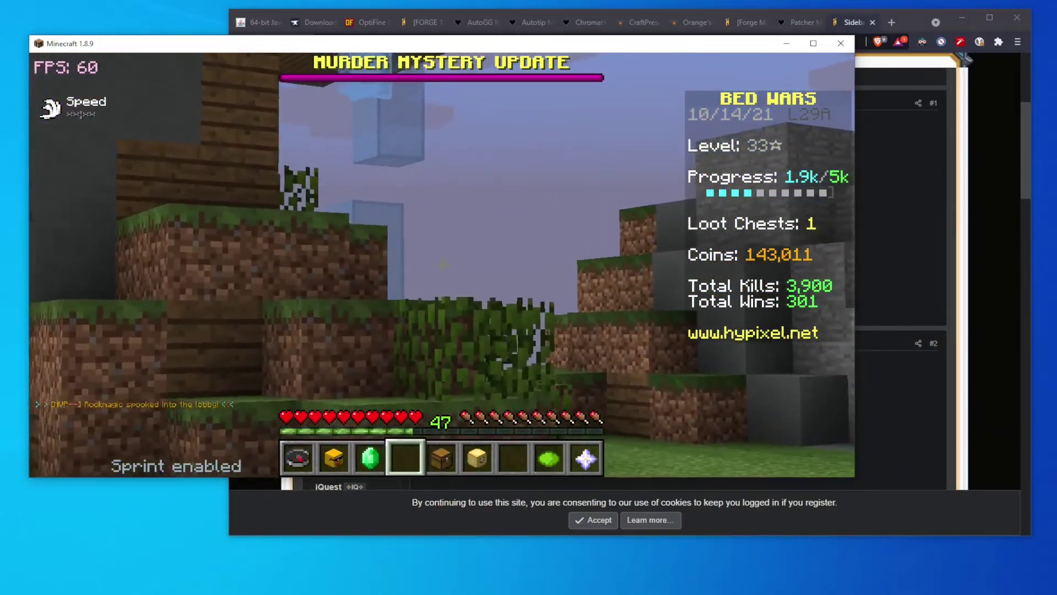
{"action": "key", "text": "w"}
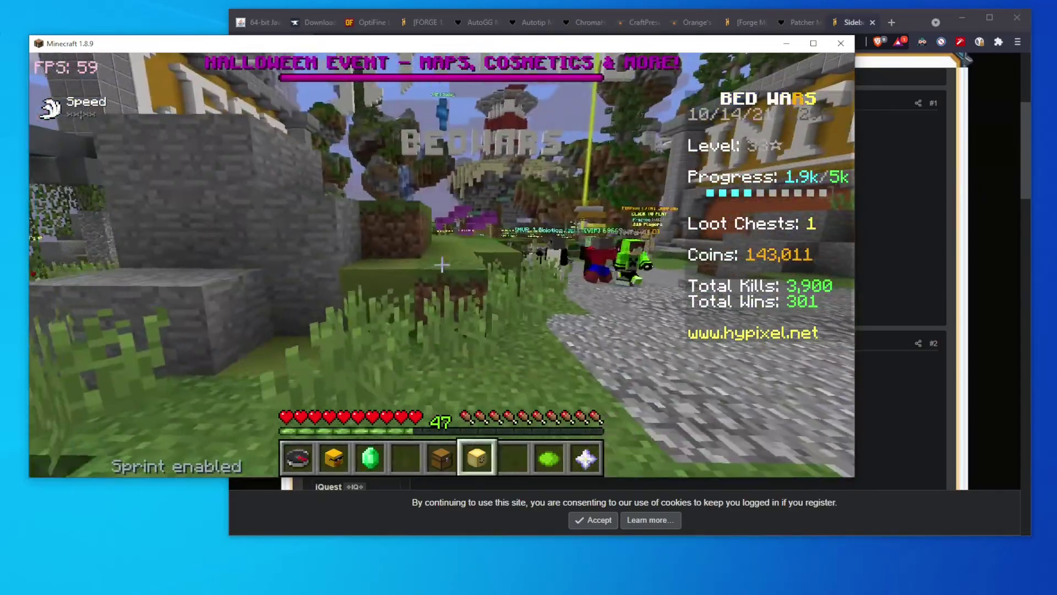
{"action": "key", "text": "w"}
{"action": "scroll", "coordinate": [442, 265], "scroll_direction": "down", "scroll_amount": 4}
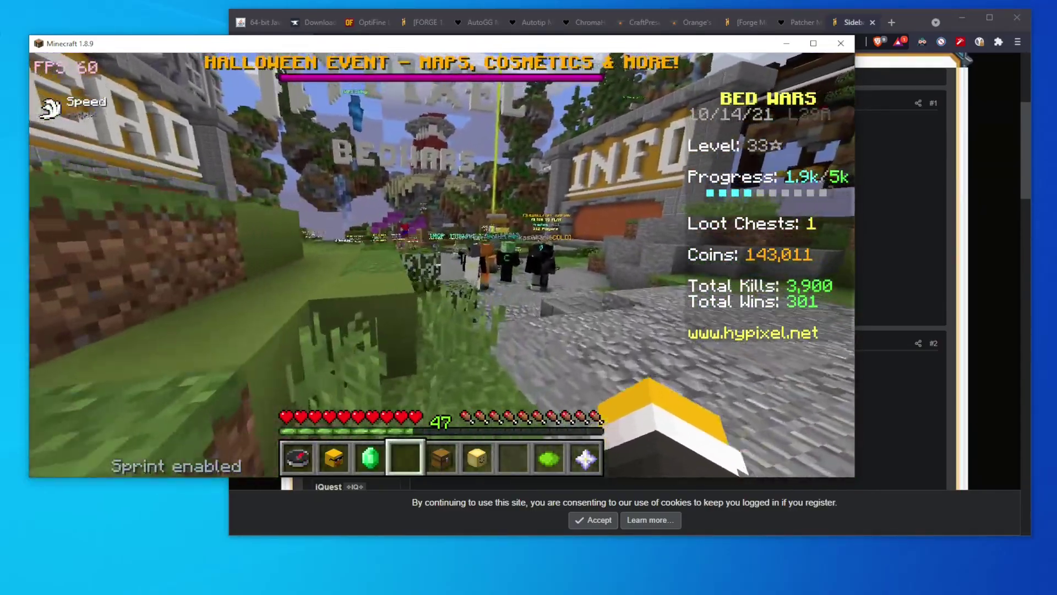
{"action": "key", "text": "w"}
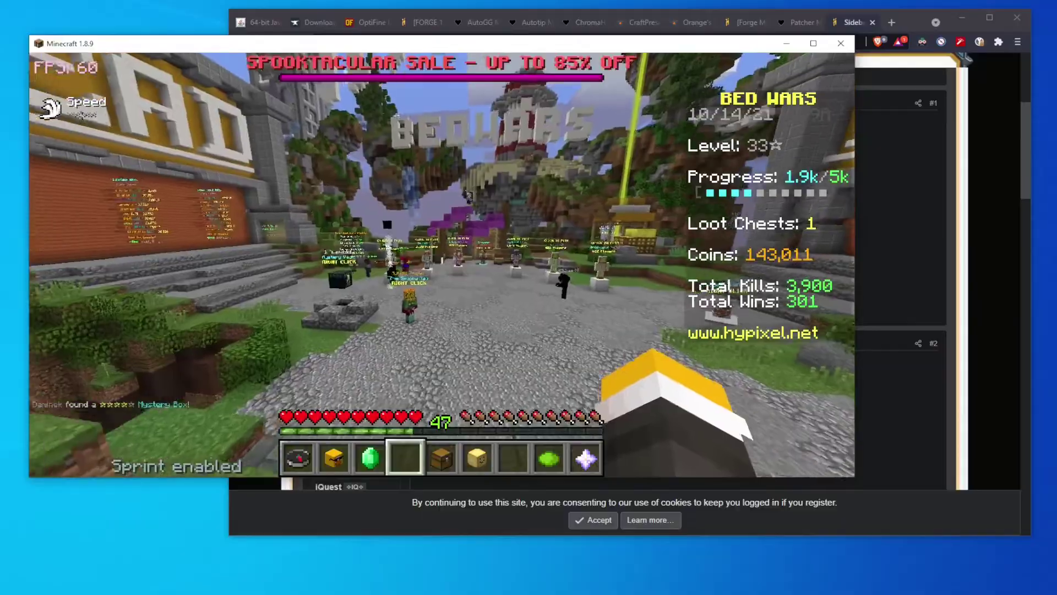
{"action": "key", "text": "w"}
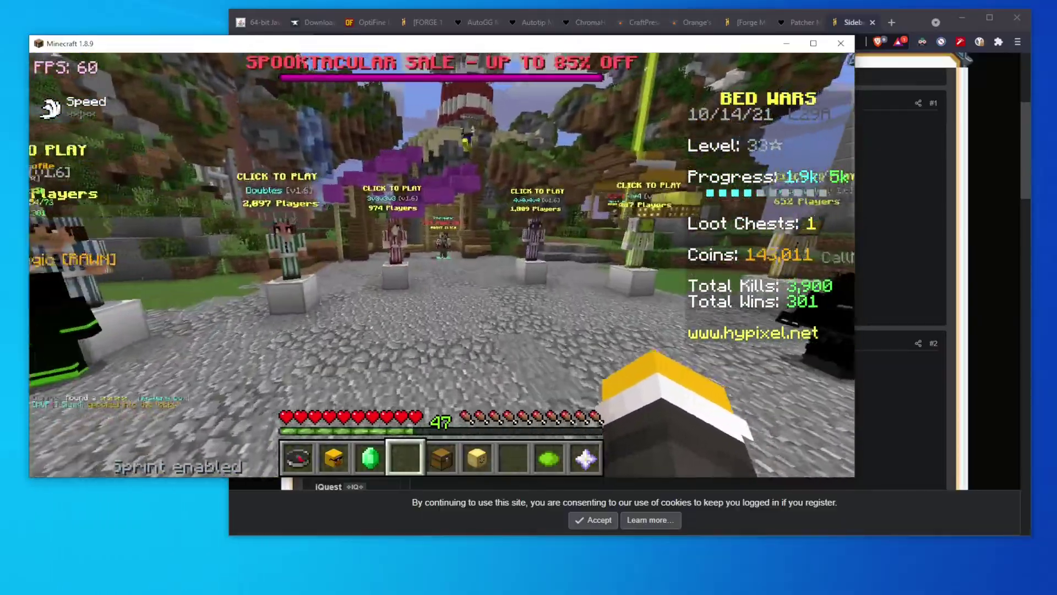
{"action": "key", "text": "w"}
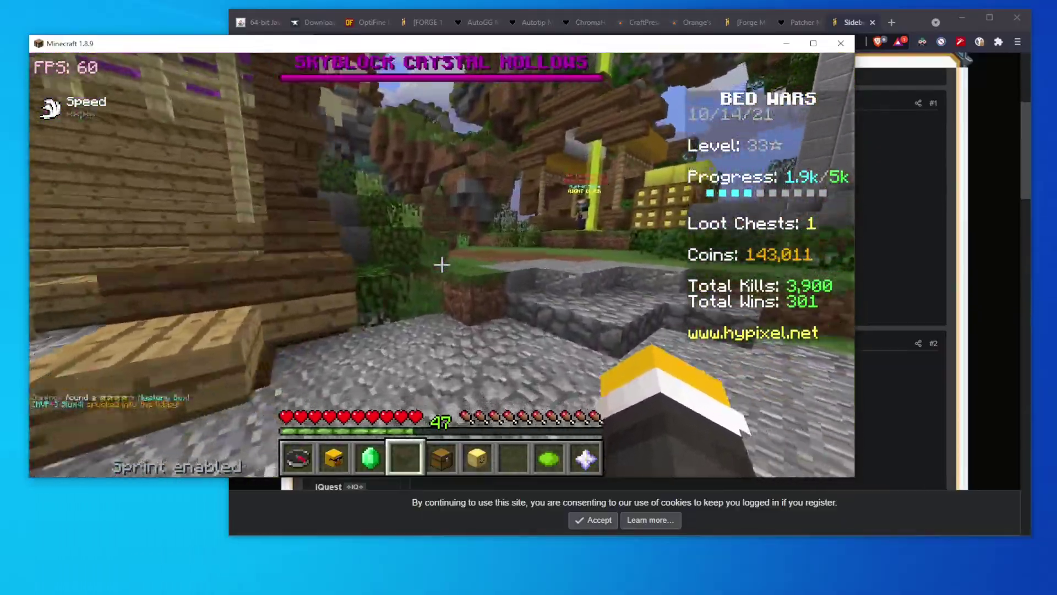
{"action": "key", "text": "w"}
{"action": "key", "text": "w"}
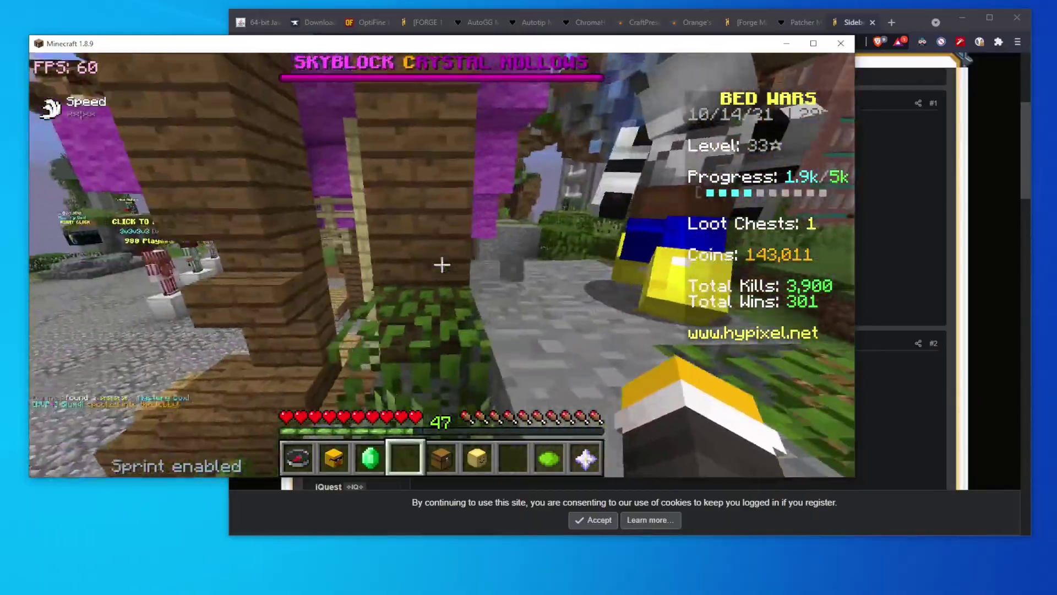
{"action": "key", "text": "w"}
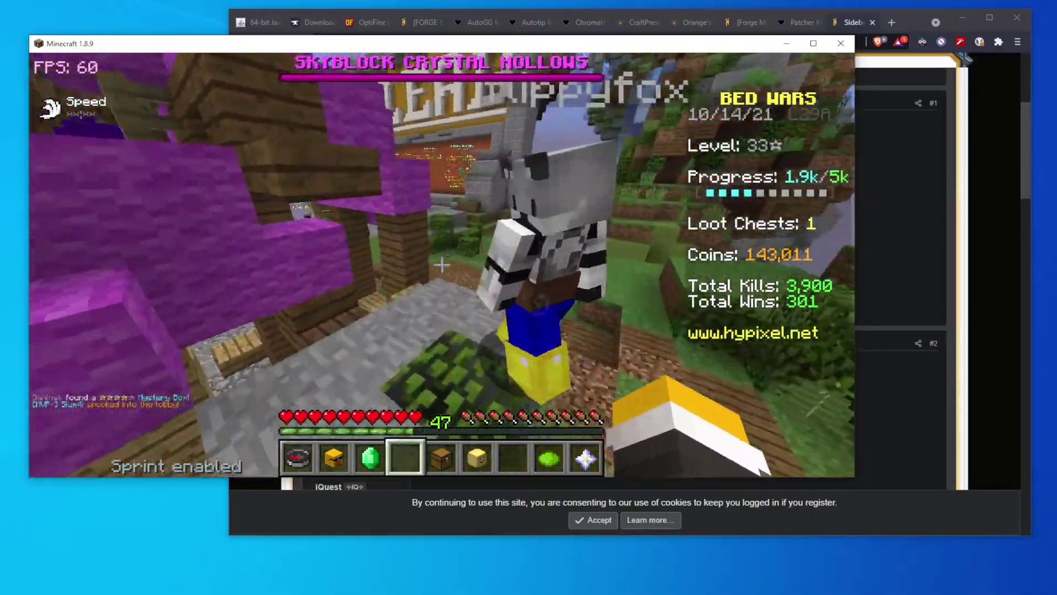
{"action": "key", "text": "w"}
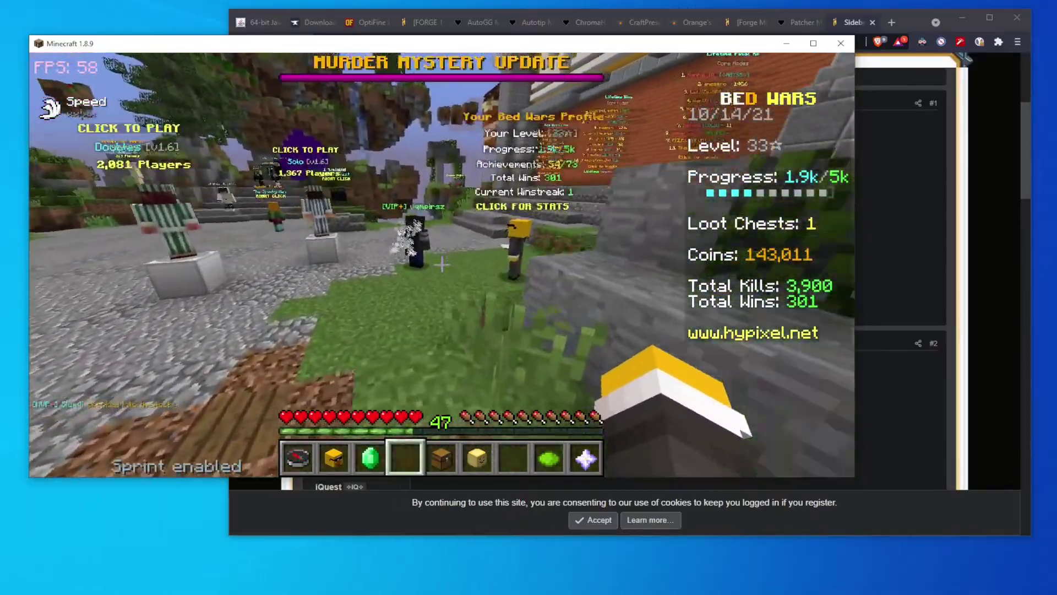